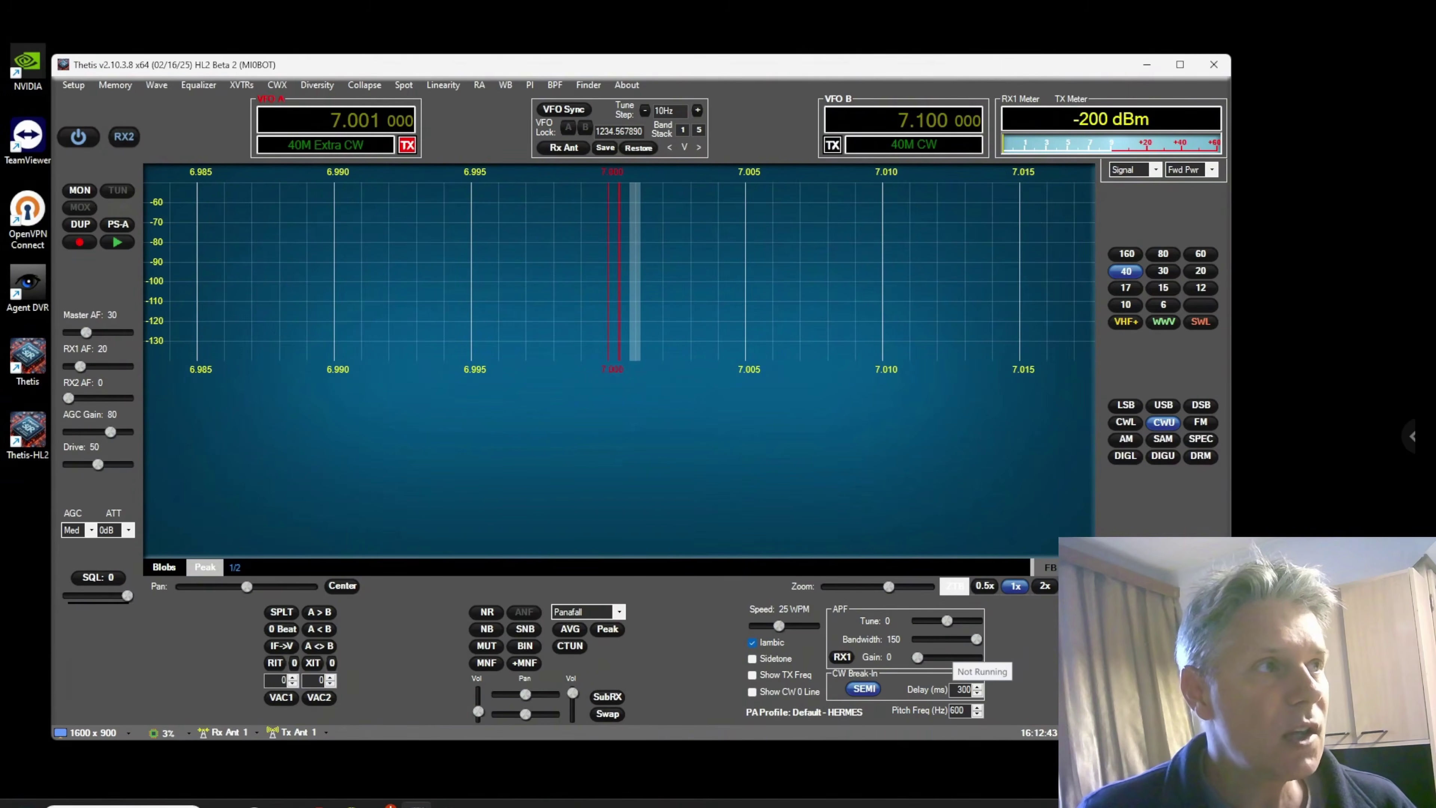
left_click(84, 733)
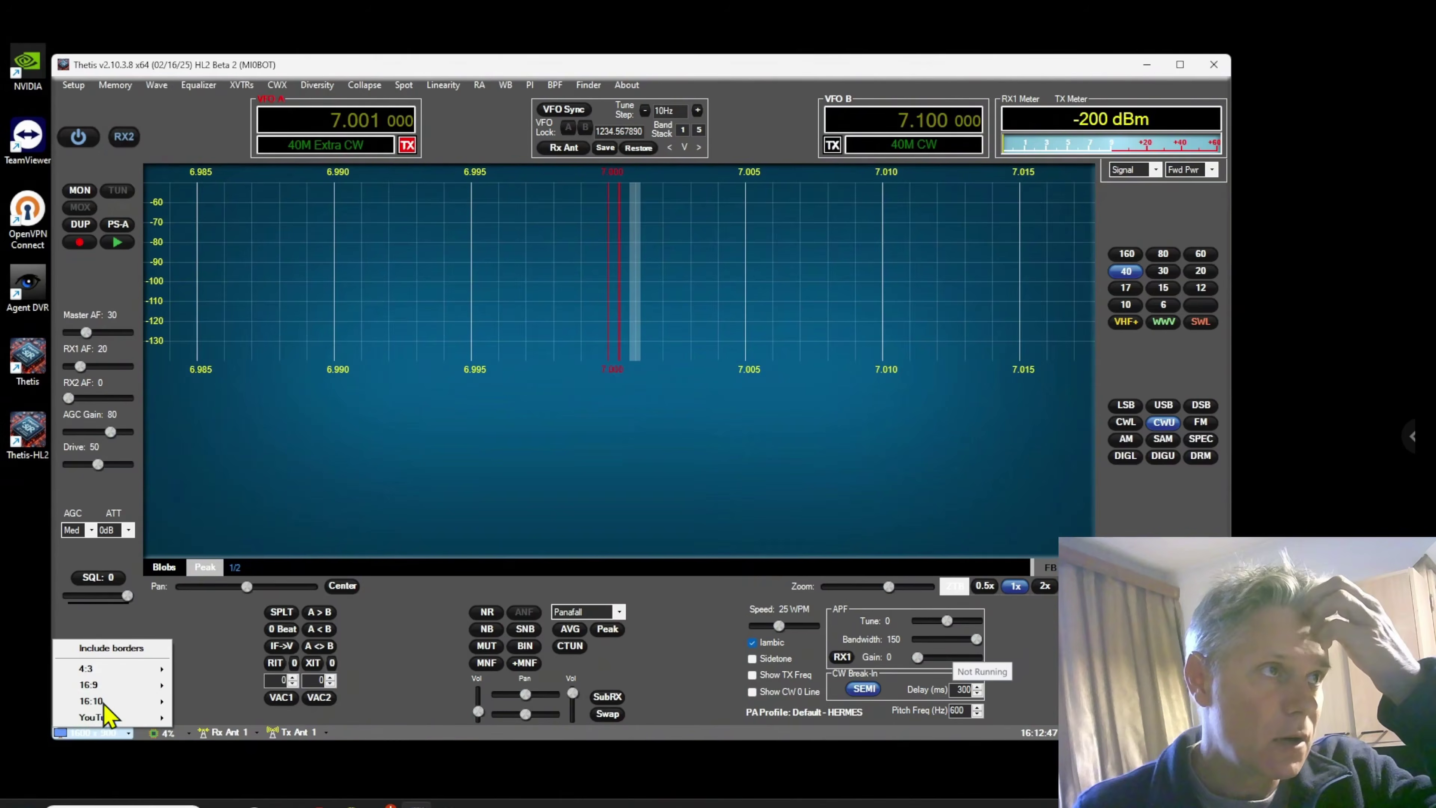
mouse_move(120, 674)
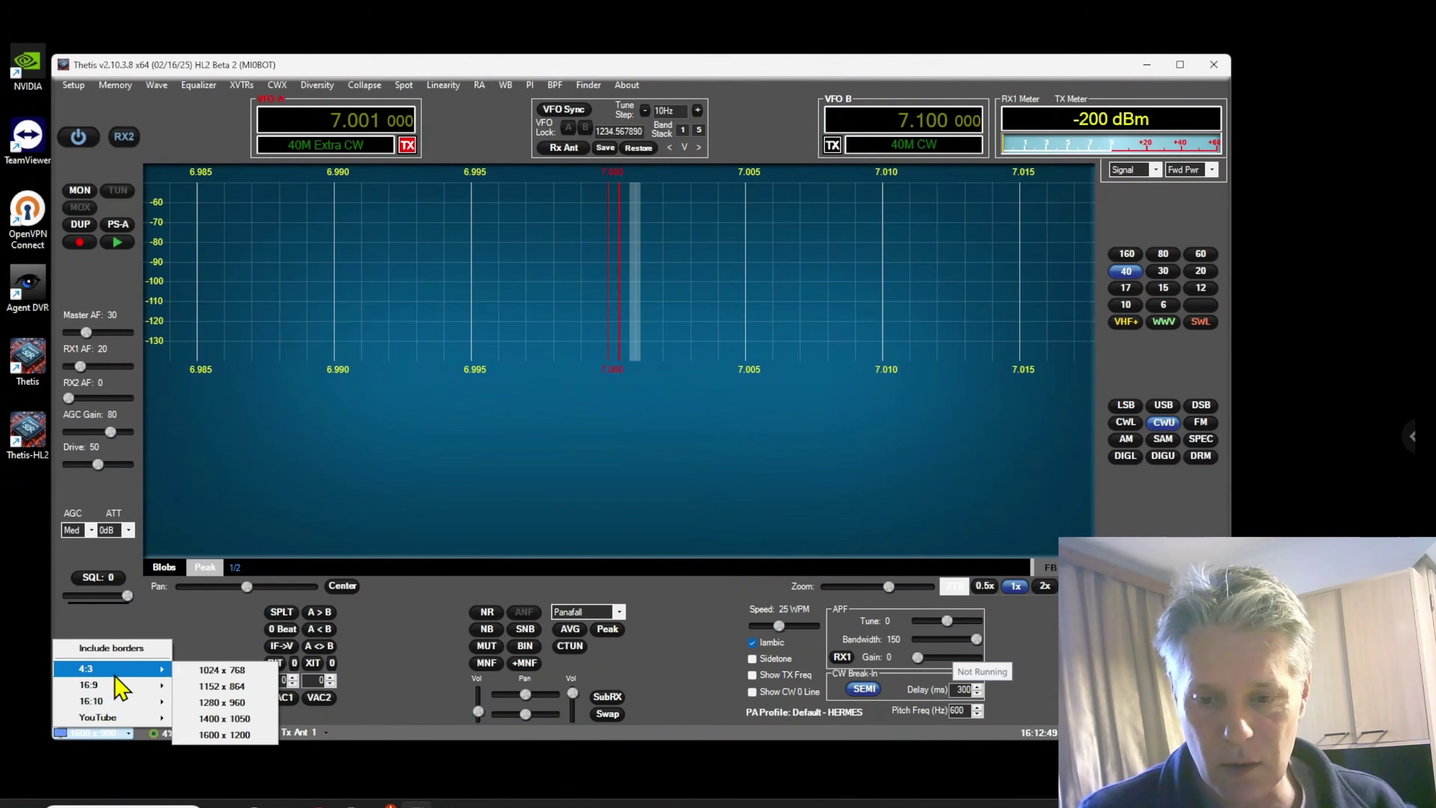
left_click(217, 718)
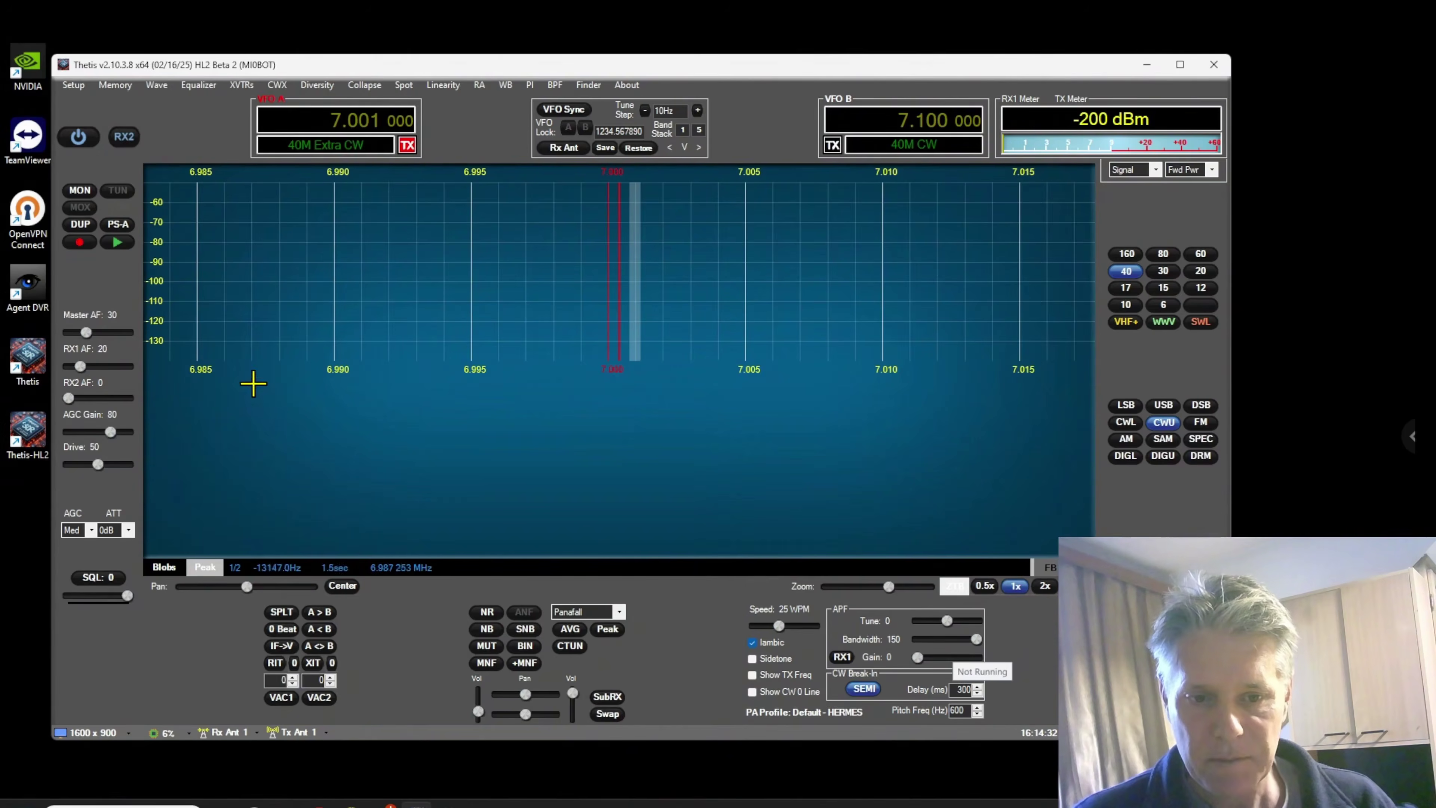
Open the Database Manager and reposition its window over the spectrum display.
left_click(73, 86)
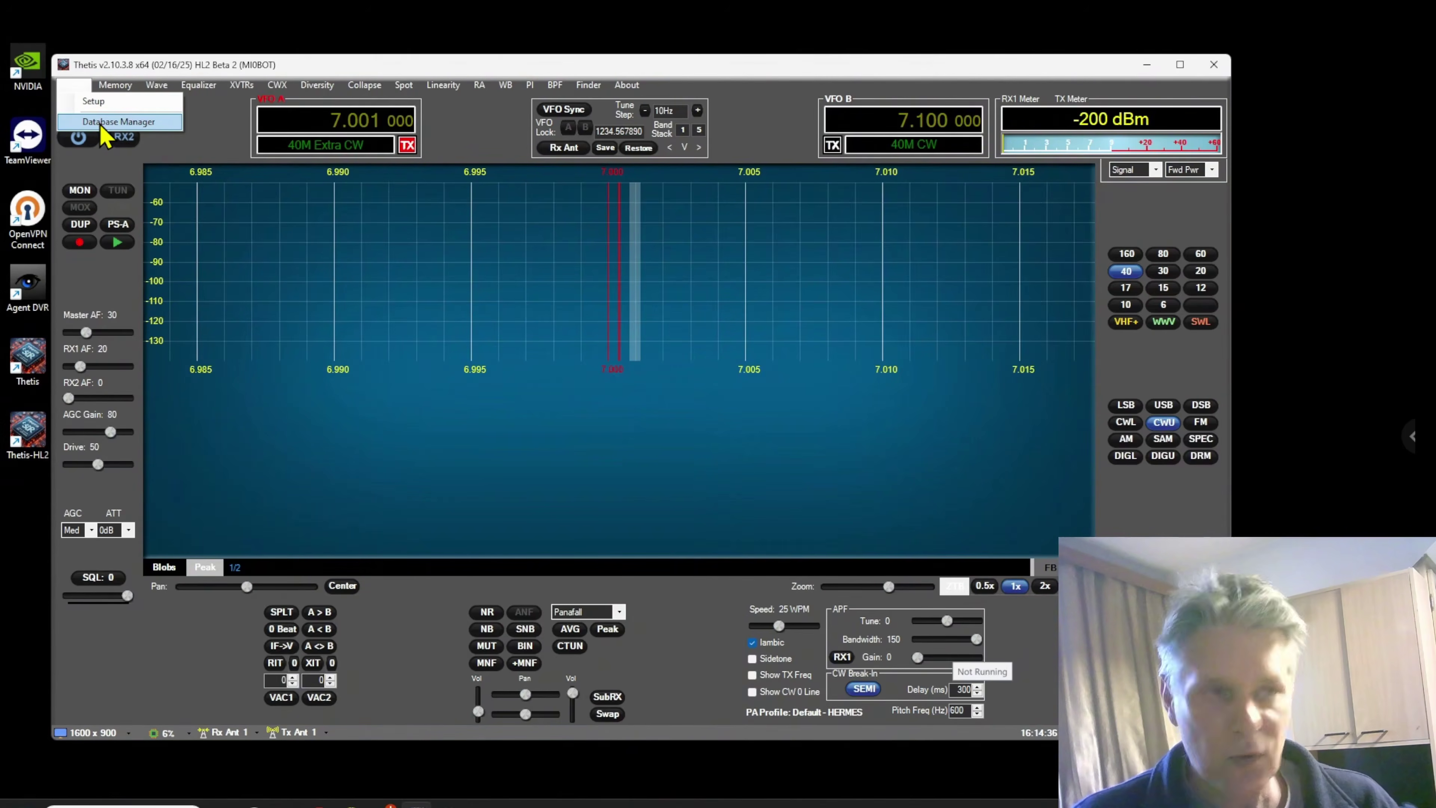
left_click(113, 123)
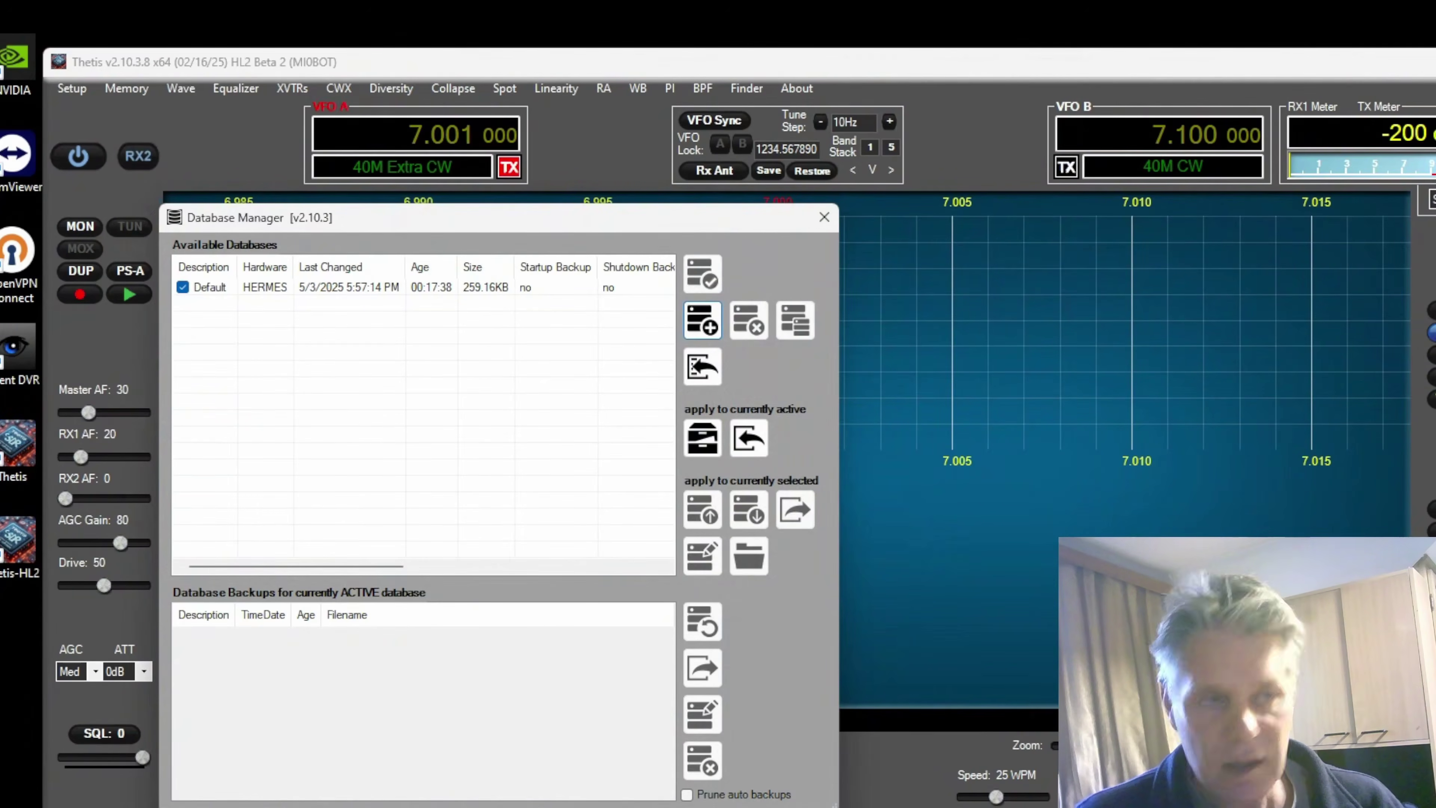
left_click_drag(605, 217, 981, 102)
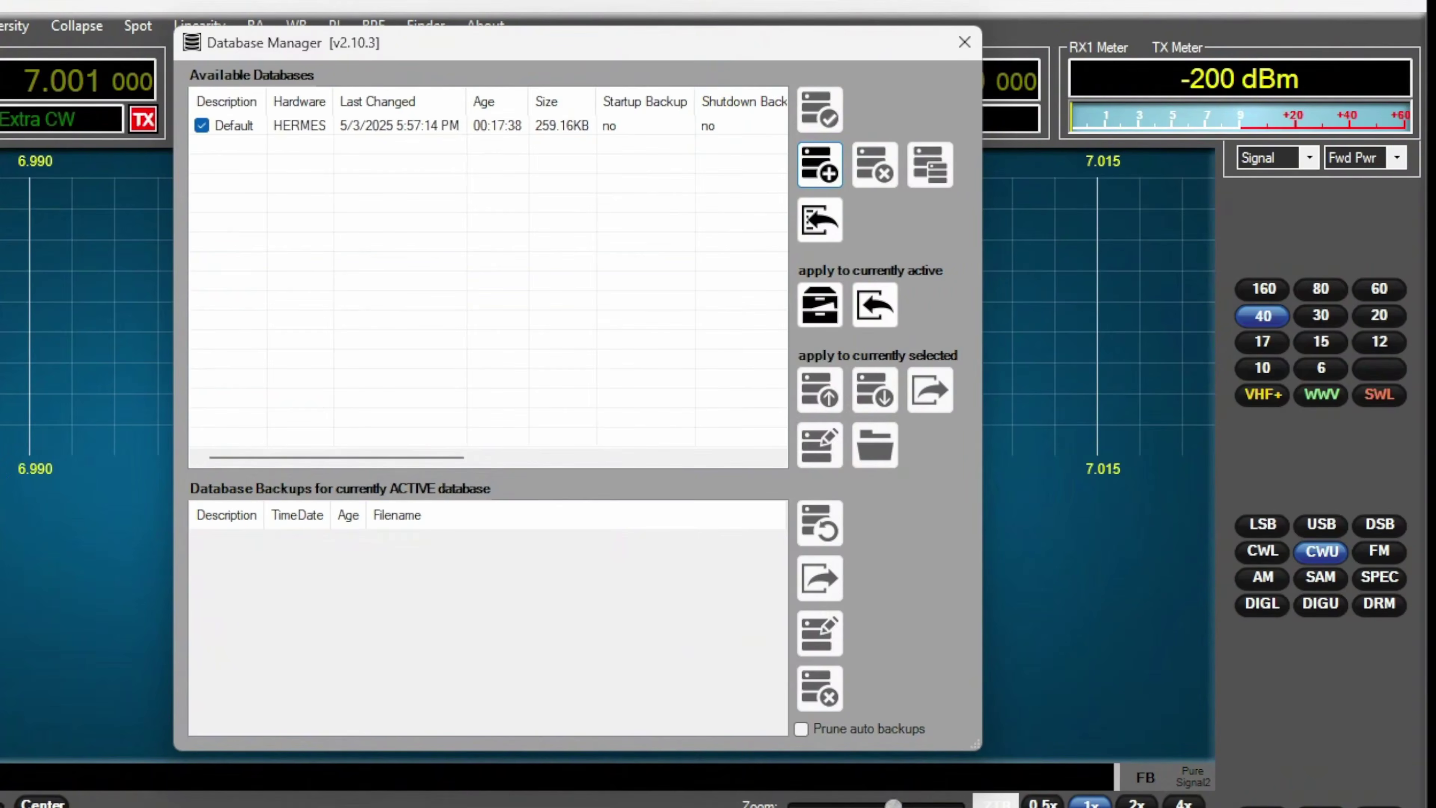
Examine the remaining details of the Default database in the available databases list, including its storage folder.
left_click(233, 125)
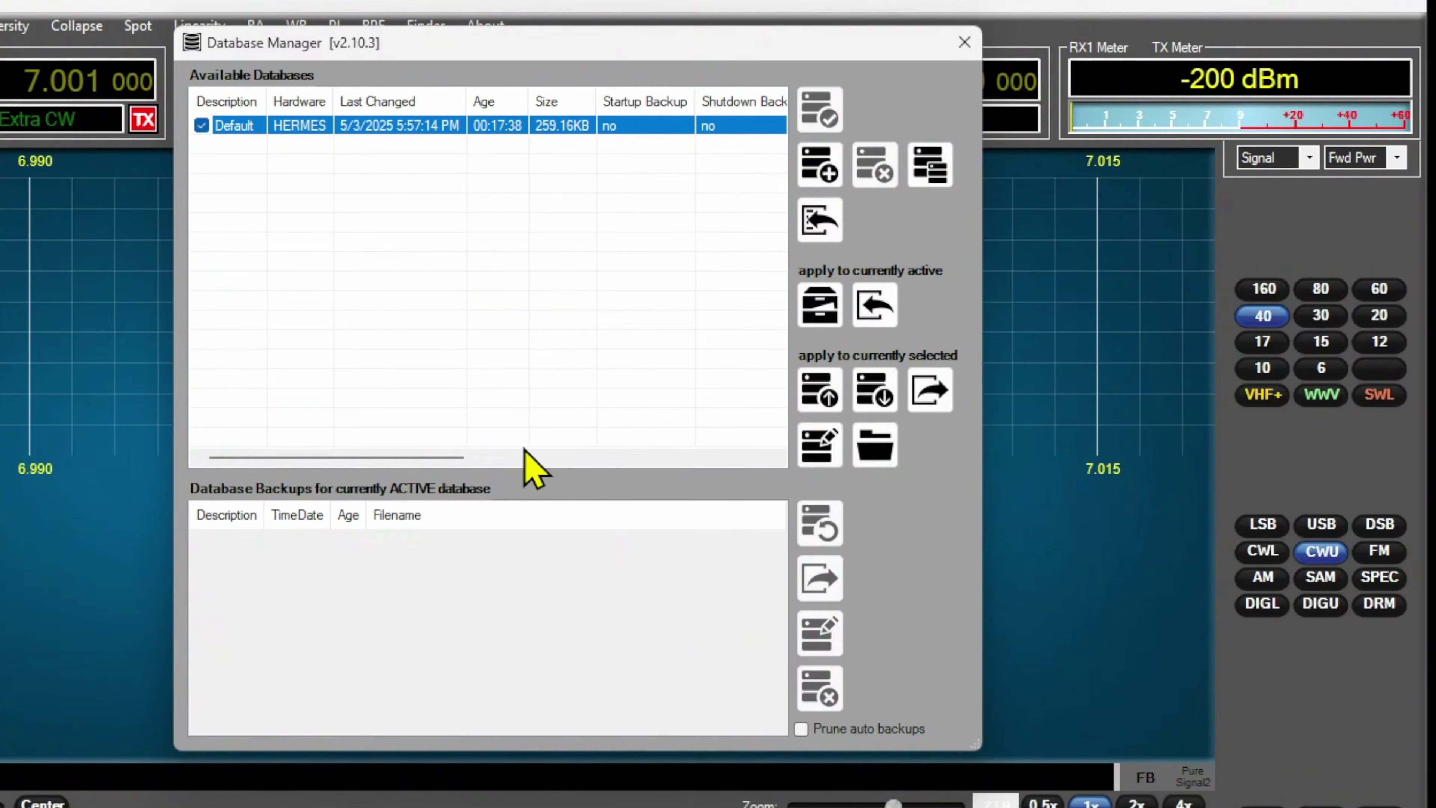
left_click_drag(440, 458, 588, 142)
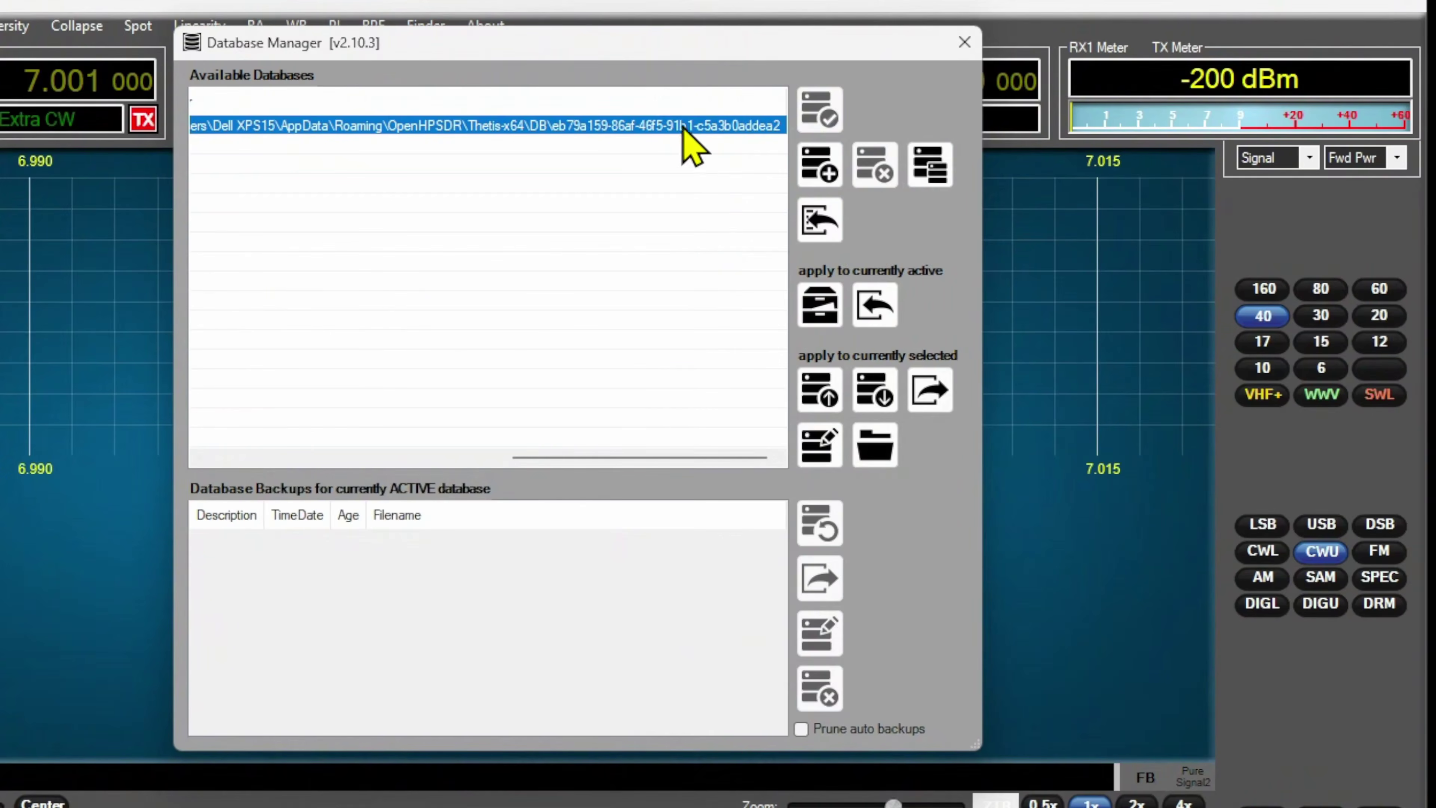
mouse_move(666, 460)
left_mouse_down()
mouse_move(345, 461)
mouse_move(657, 474)
left_mouse_up()
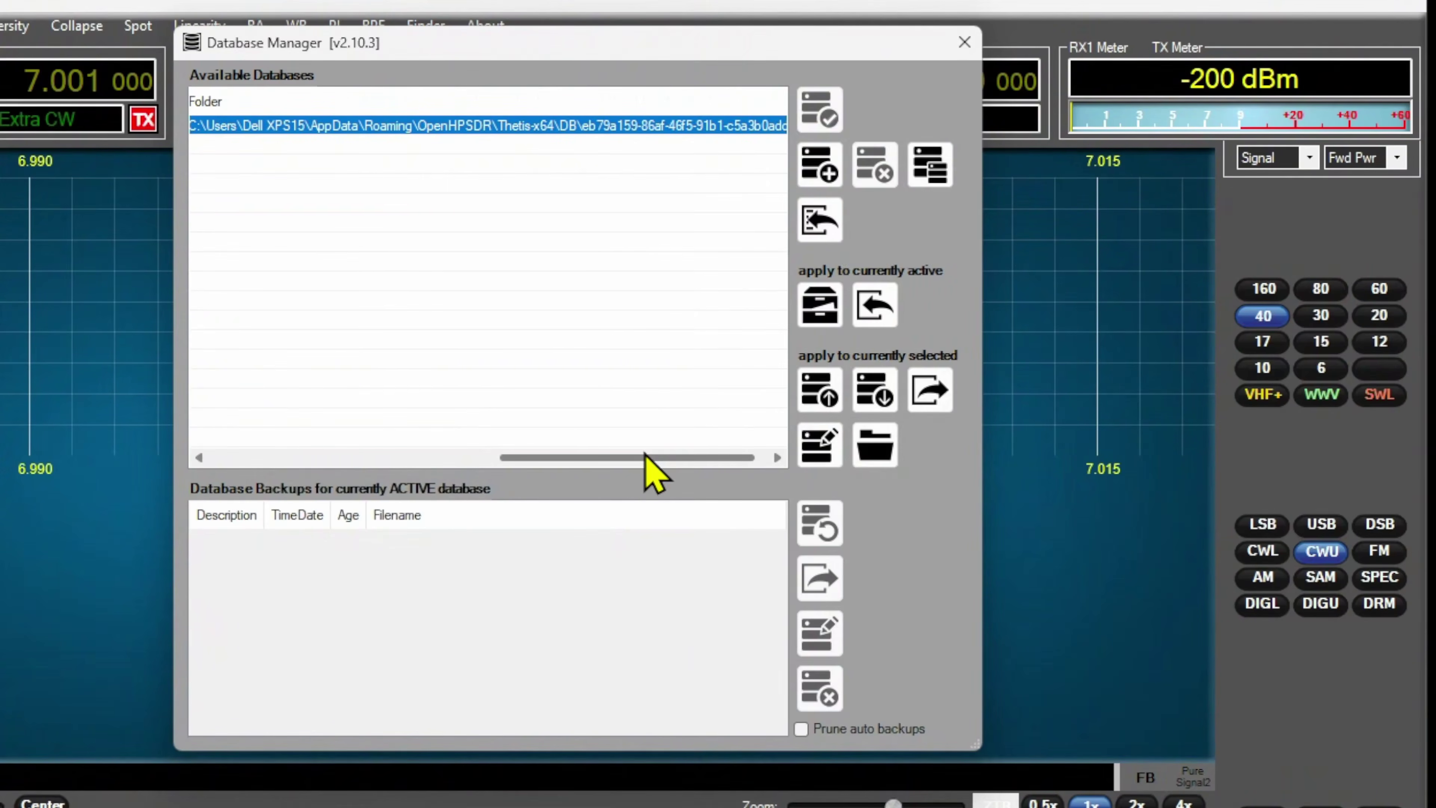
left_click_drag(636, 458, 345, 464)
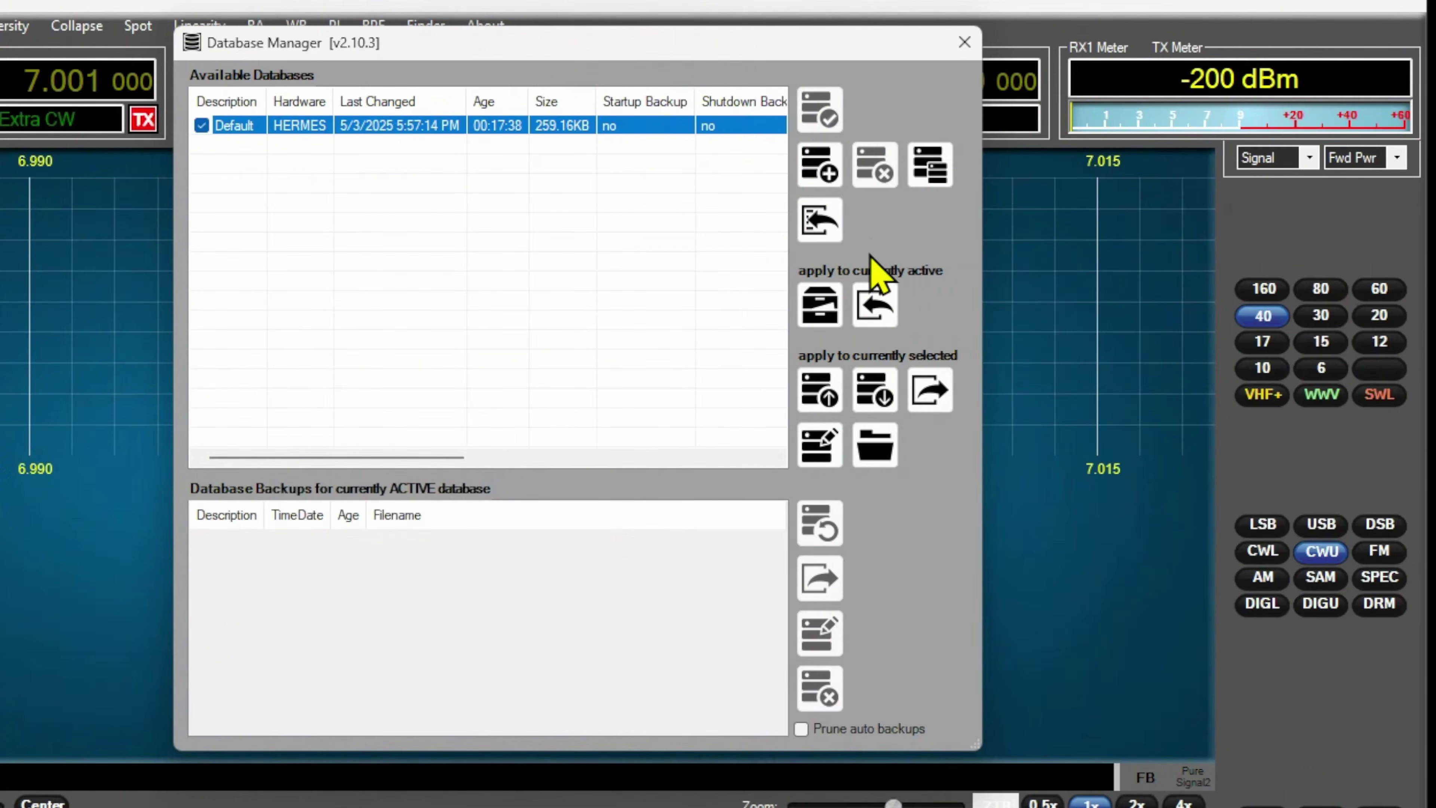
Import the file ON7OFF.xml from Downloads as a new database with the description ON7OFF.
left_click(818, 222)
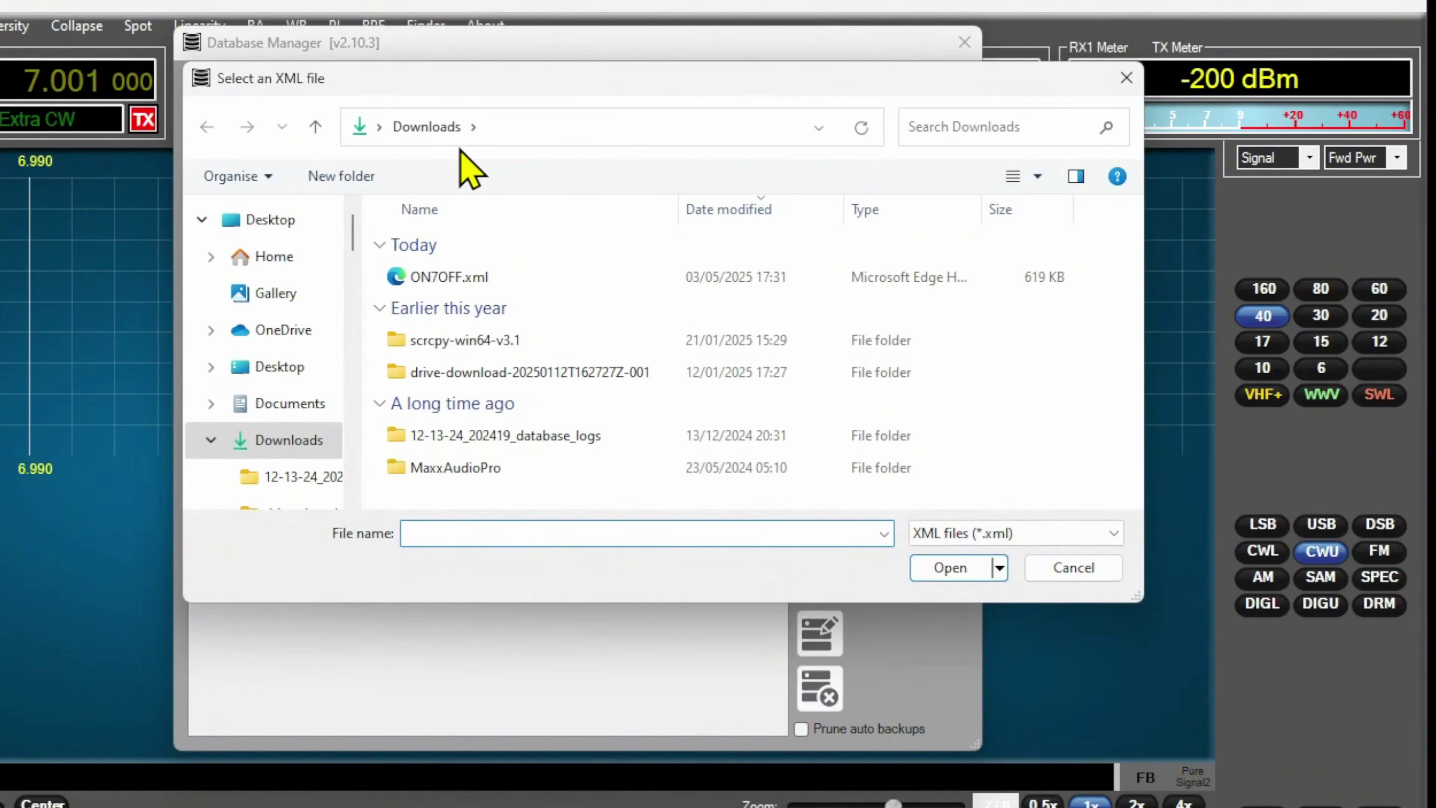
left_click(441, 277)
left_click(946, 568)
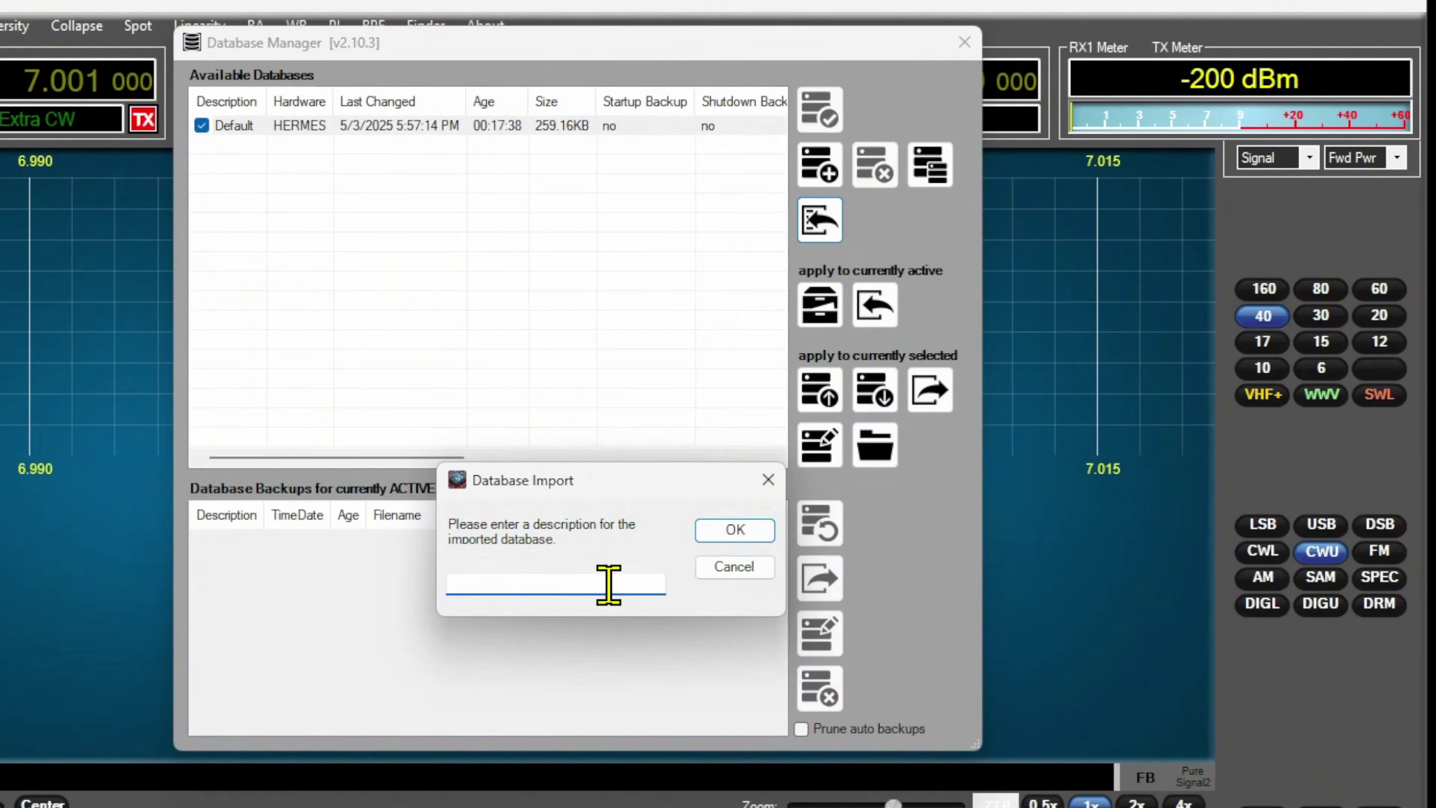
type("0")
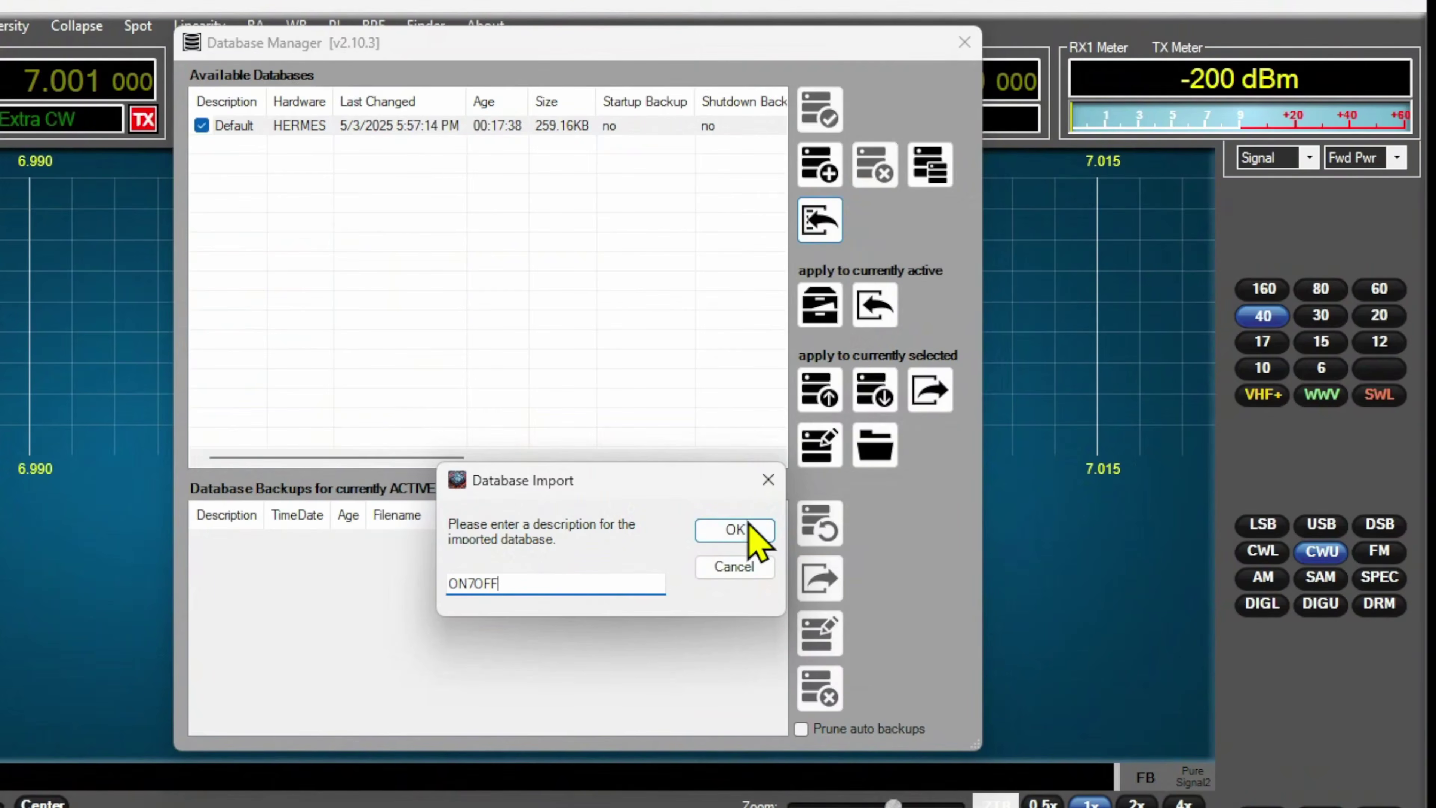
left_click(735, 532)
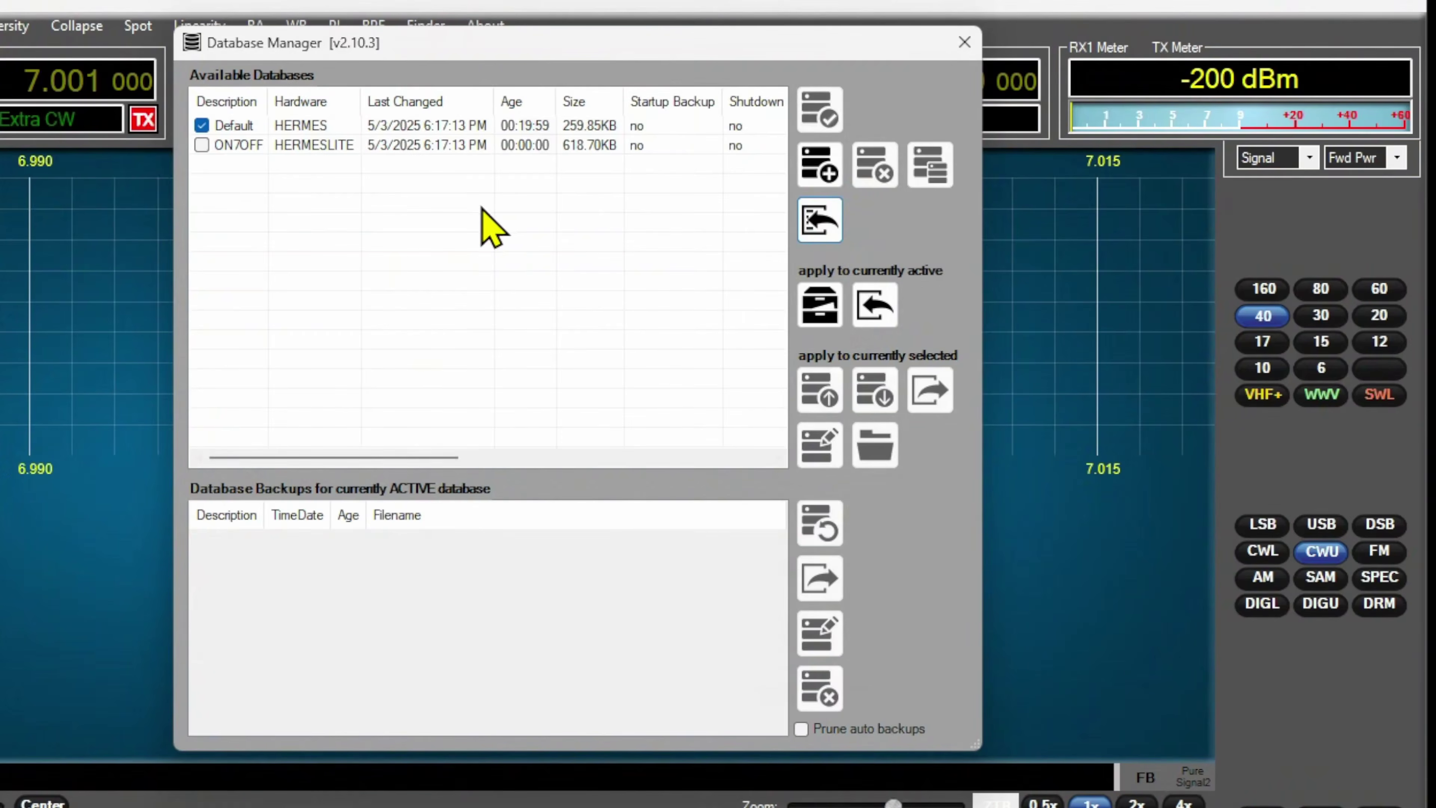
Make the imported ON7OFF database the active one and accept the restart of the program.
left_click(326, 143)
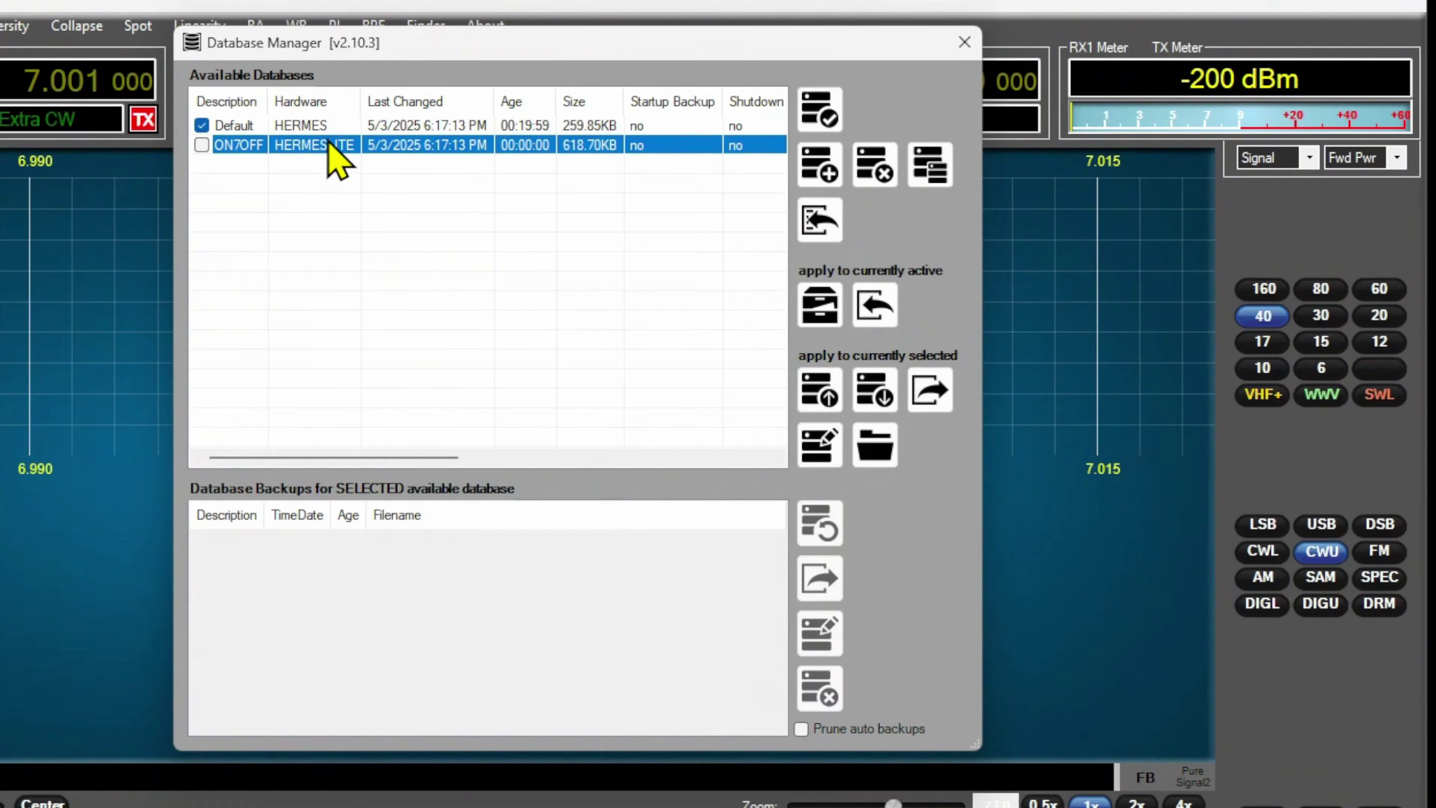
left_click(822, 111)
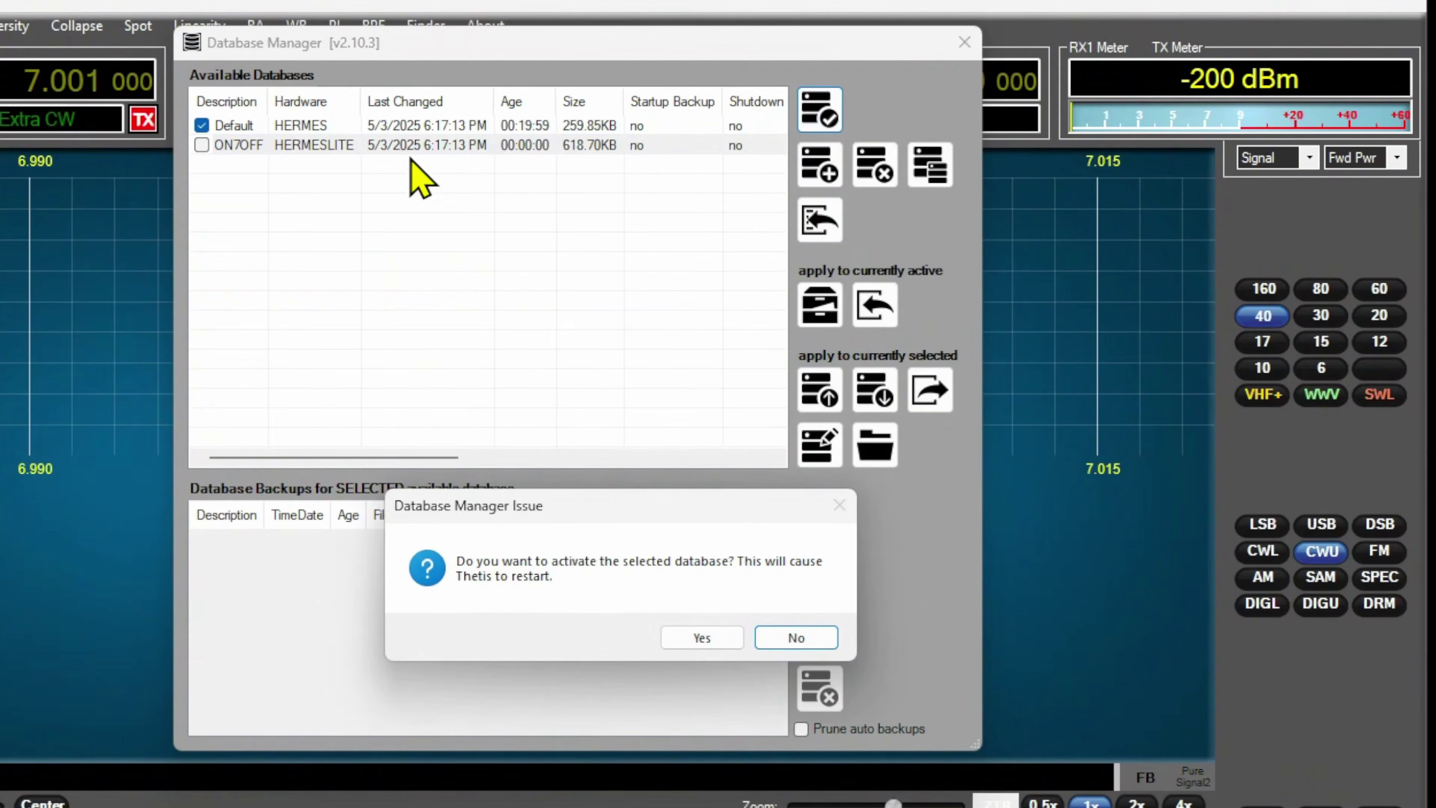
left_click(378, 173)
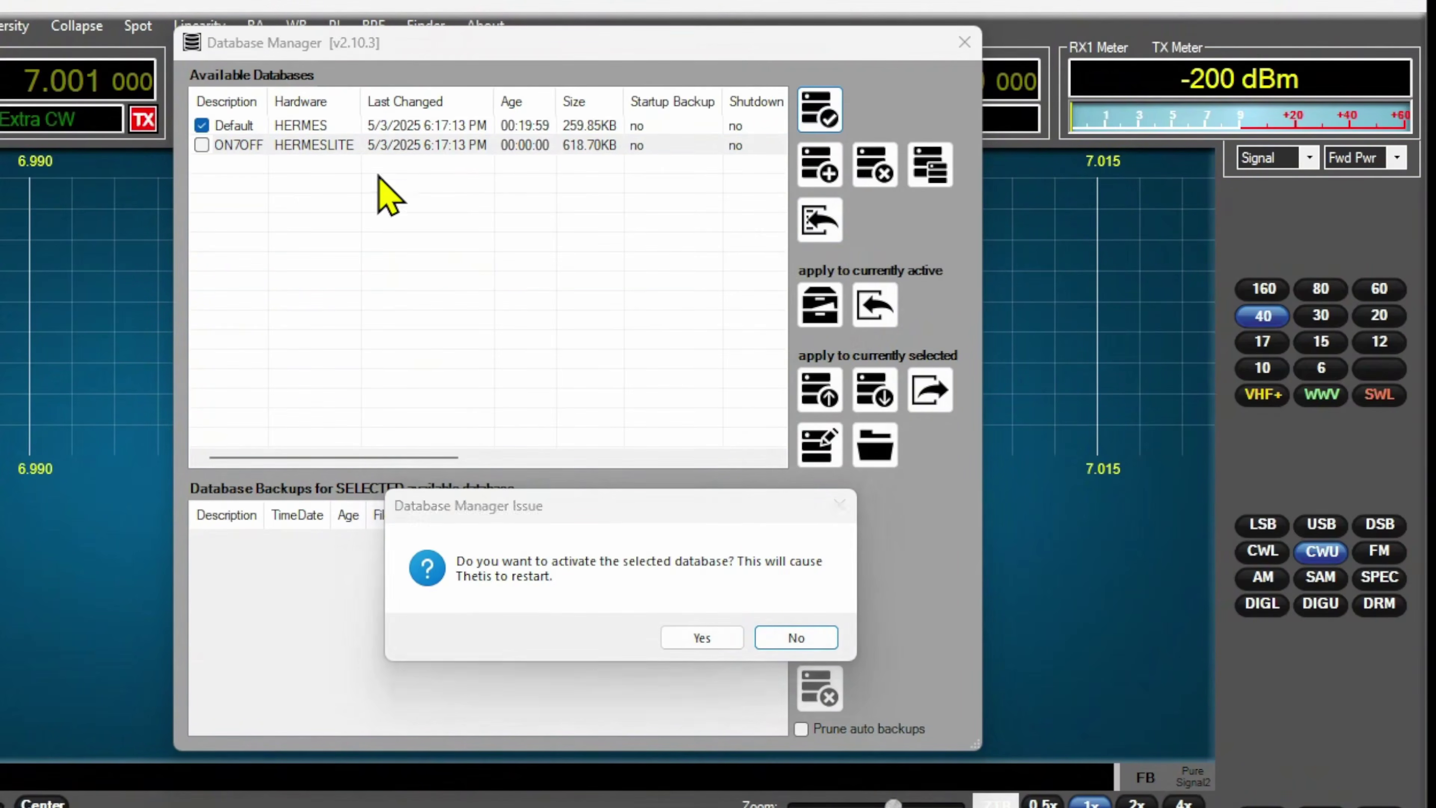
left_click(702, 639)
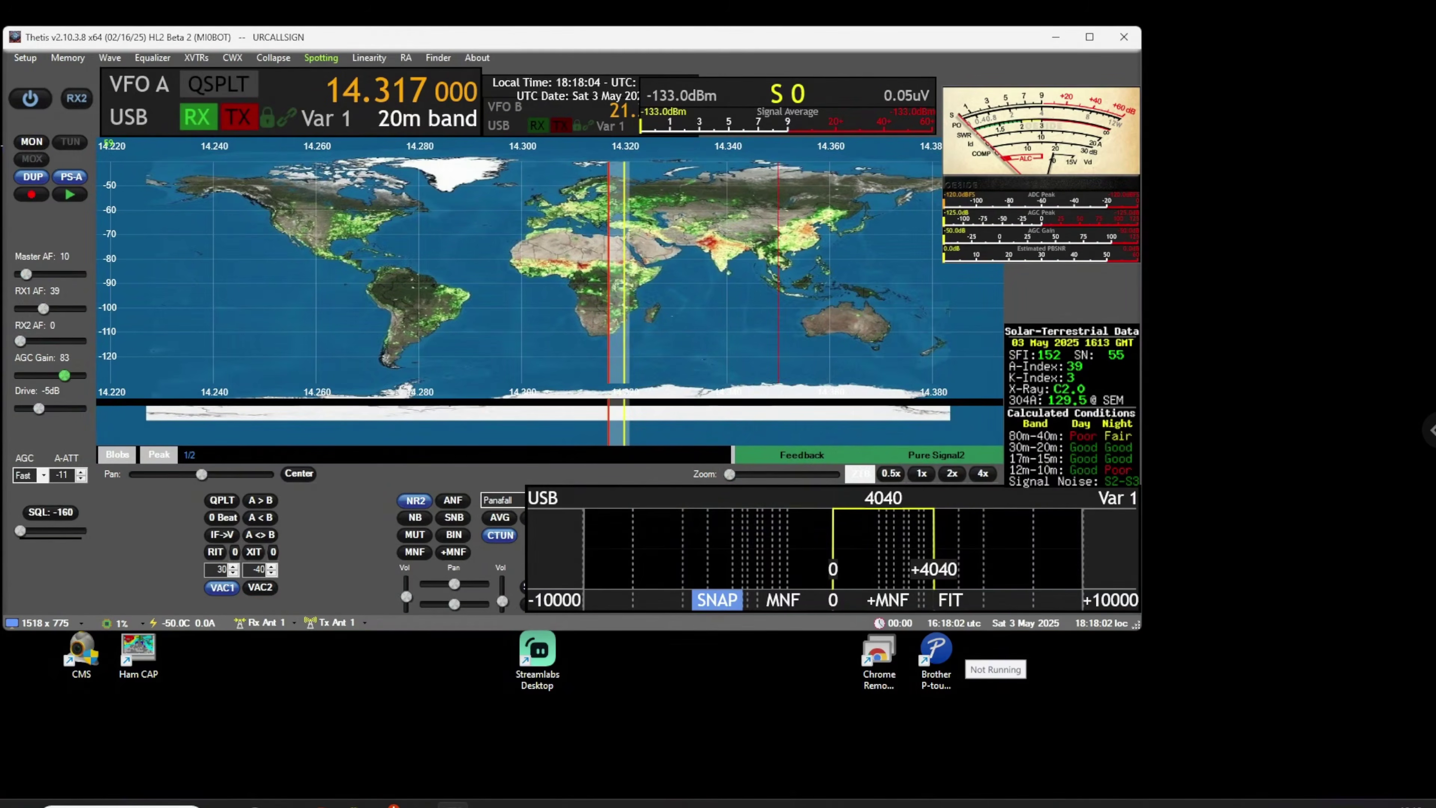
Move the restarted main window slightly and set its size to the 16:9 preset 1600 x 900.
left_click(824, 469)
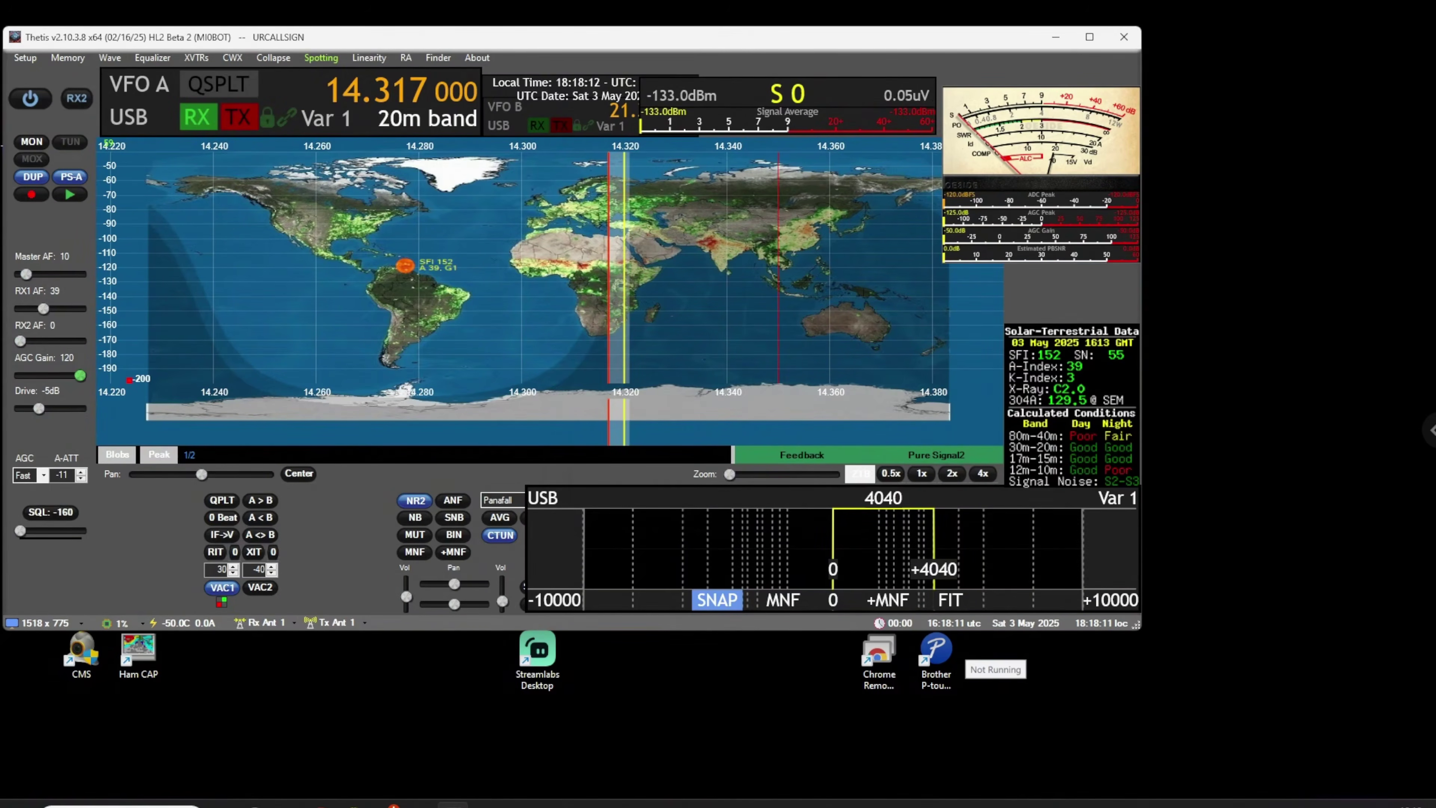
left_click_drag(474, 39, 490, 42)
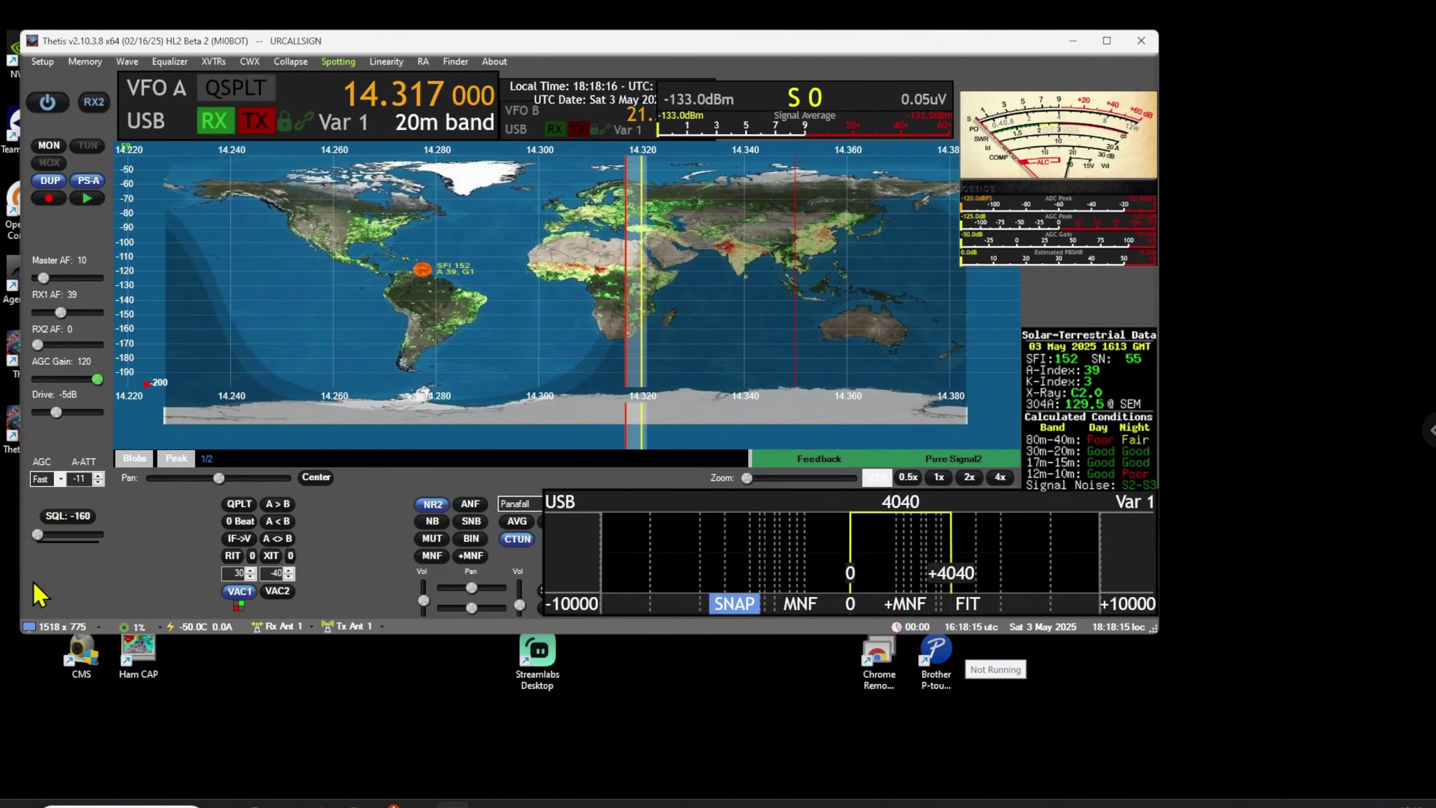
left_click(52, 627)
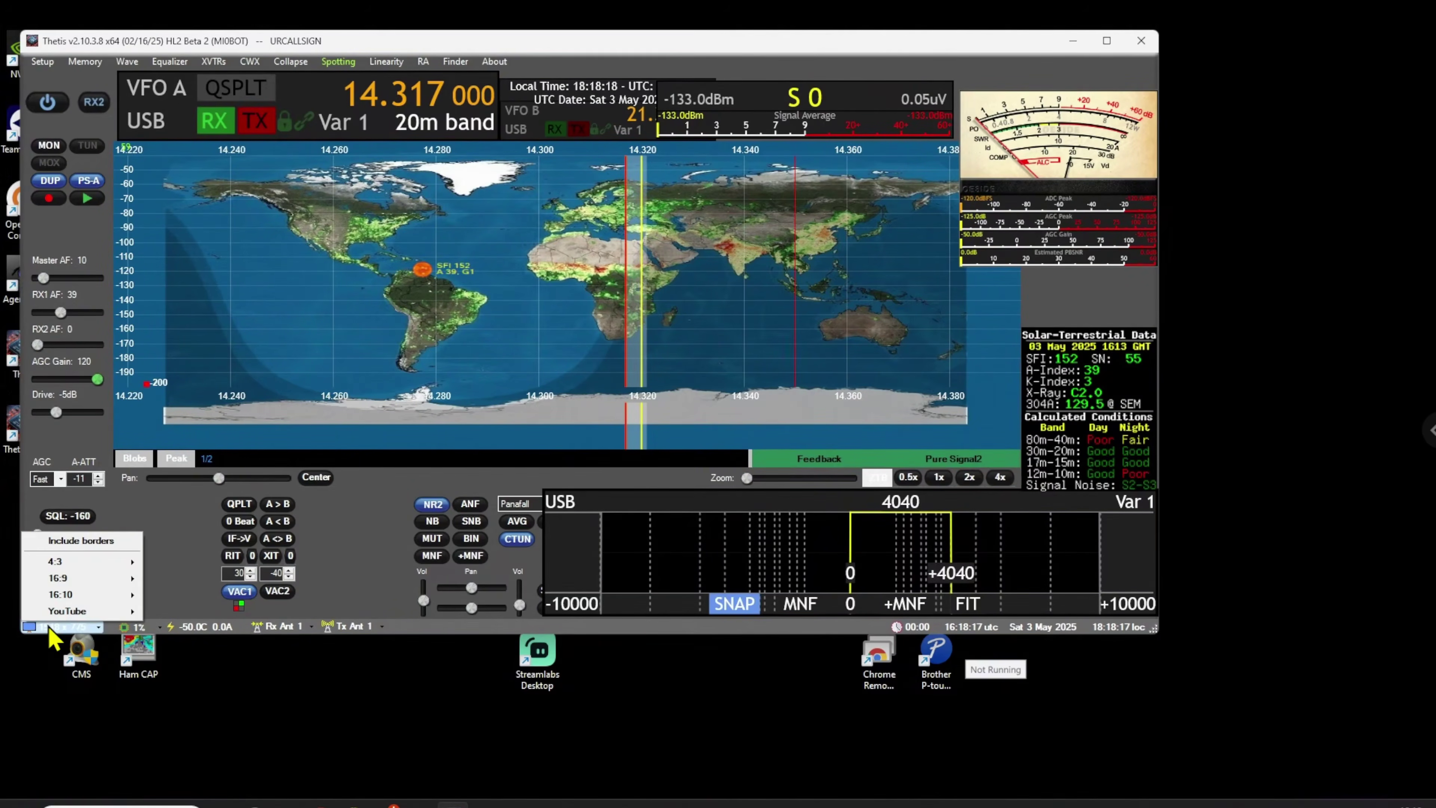
mouse_move(83, 579)
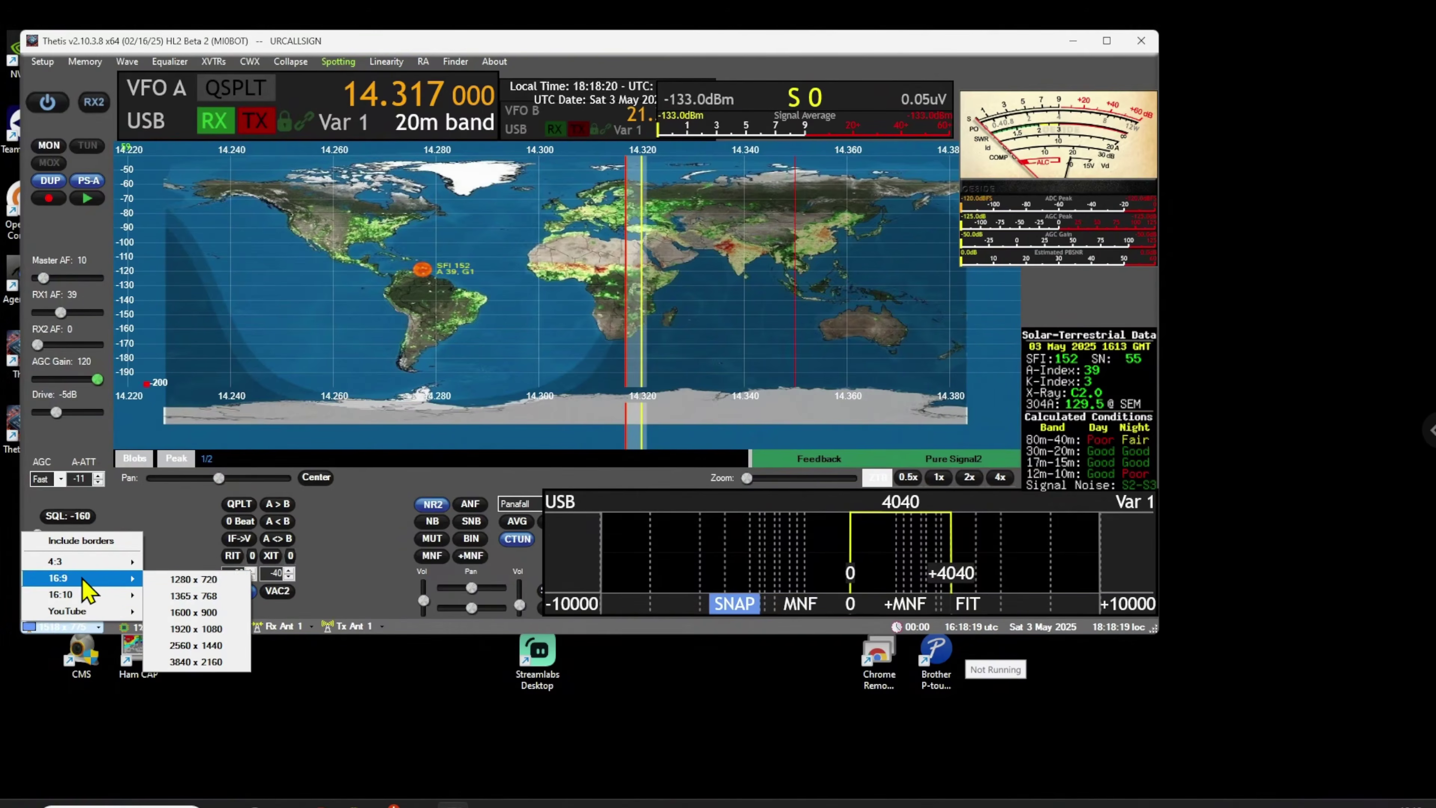
left_click(179, 618)
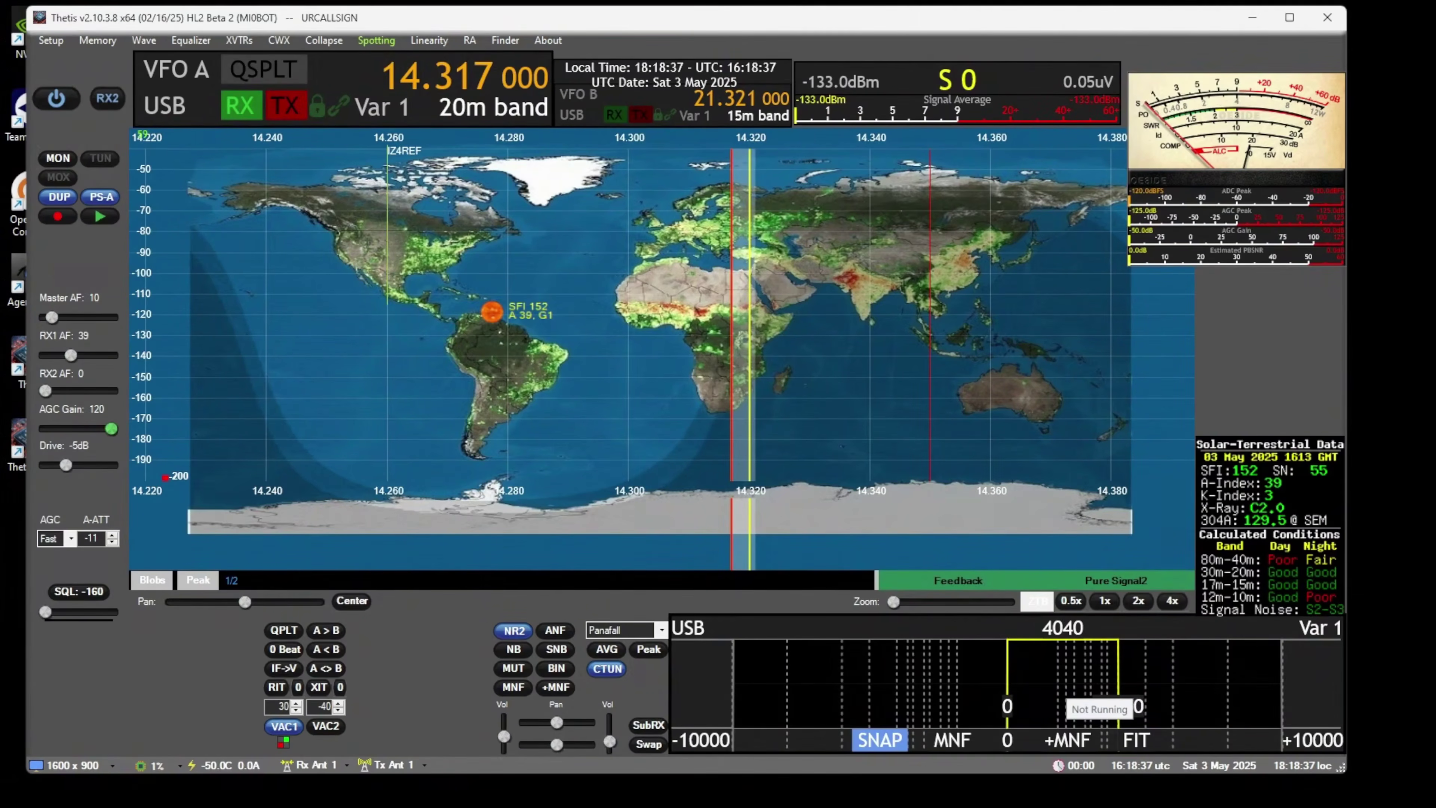
Try the 16:9 window size preset 1920 x 1080 and return to the 1600 x 900 preset.
left_click(73, 765)
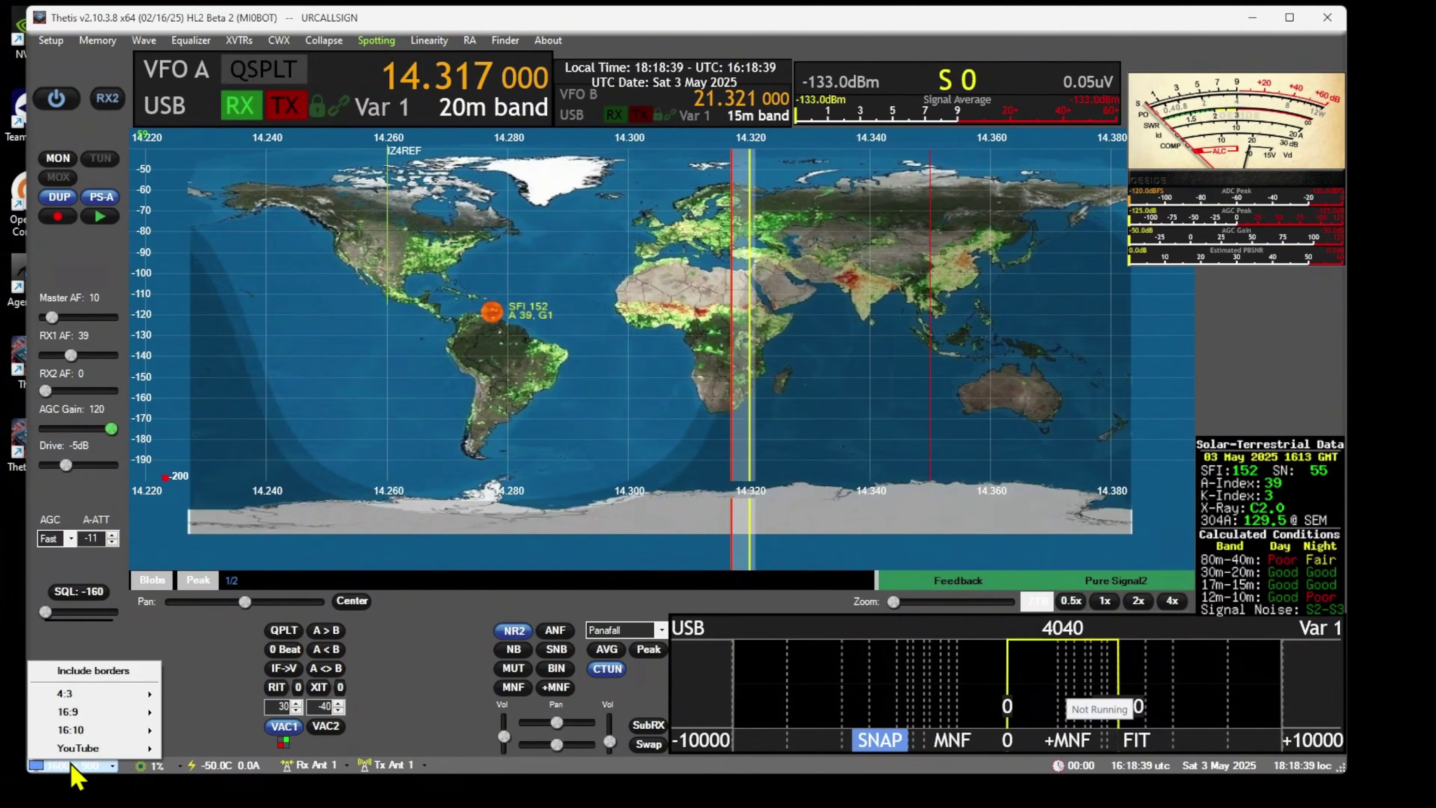
mouse_move(113, 713)
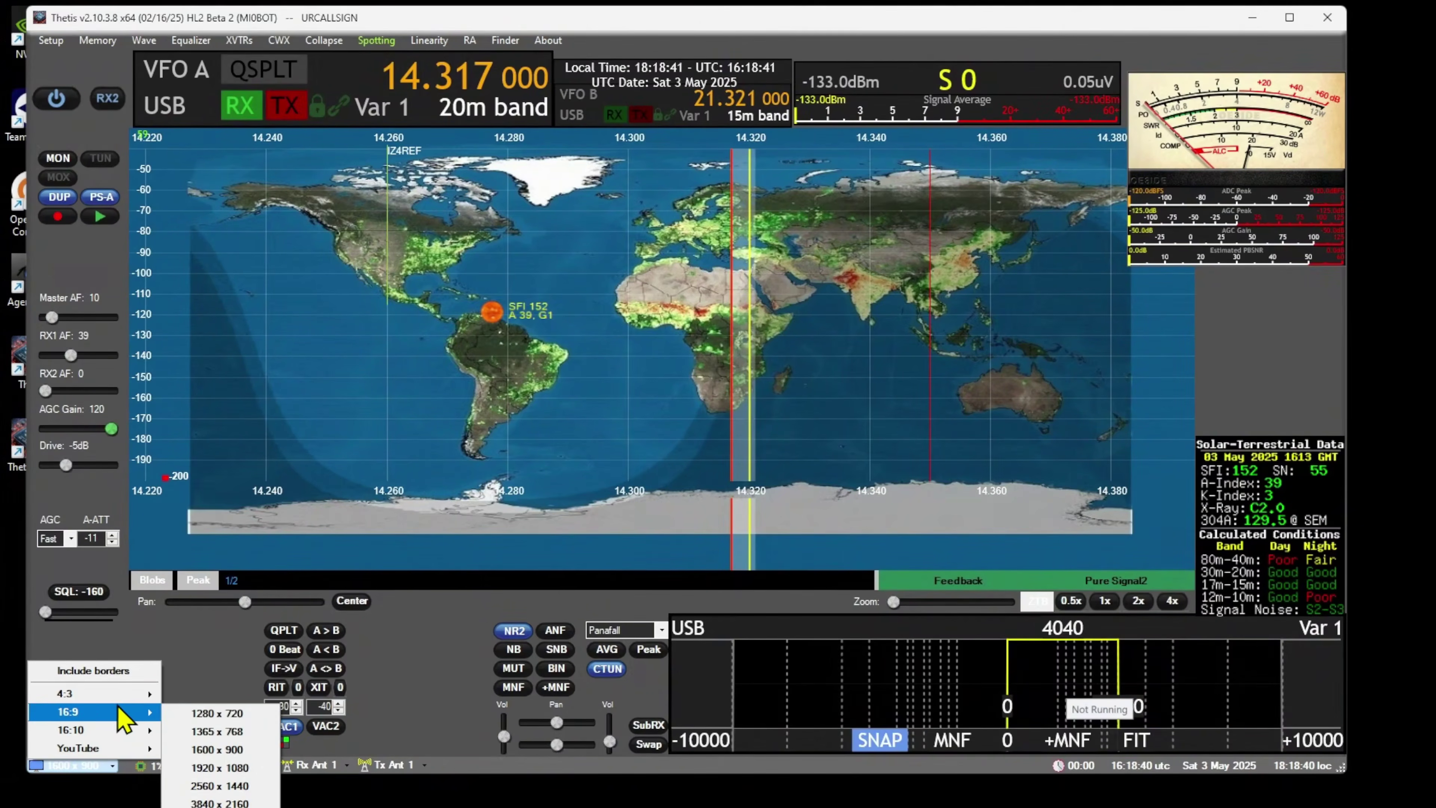
left_click(220, 770)
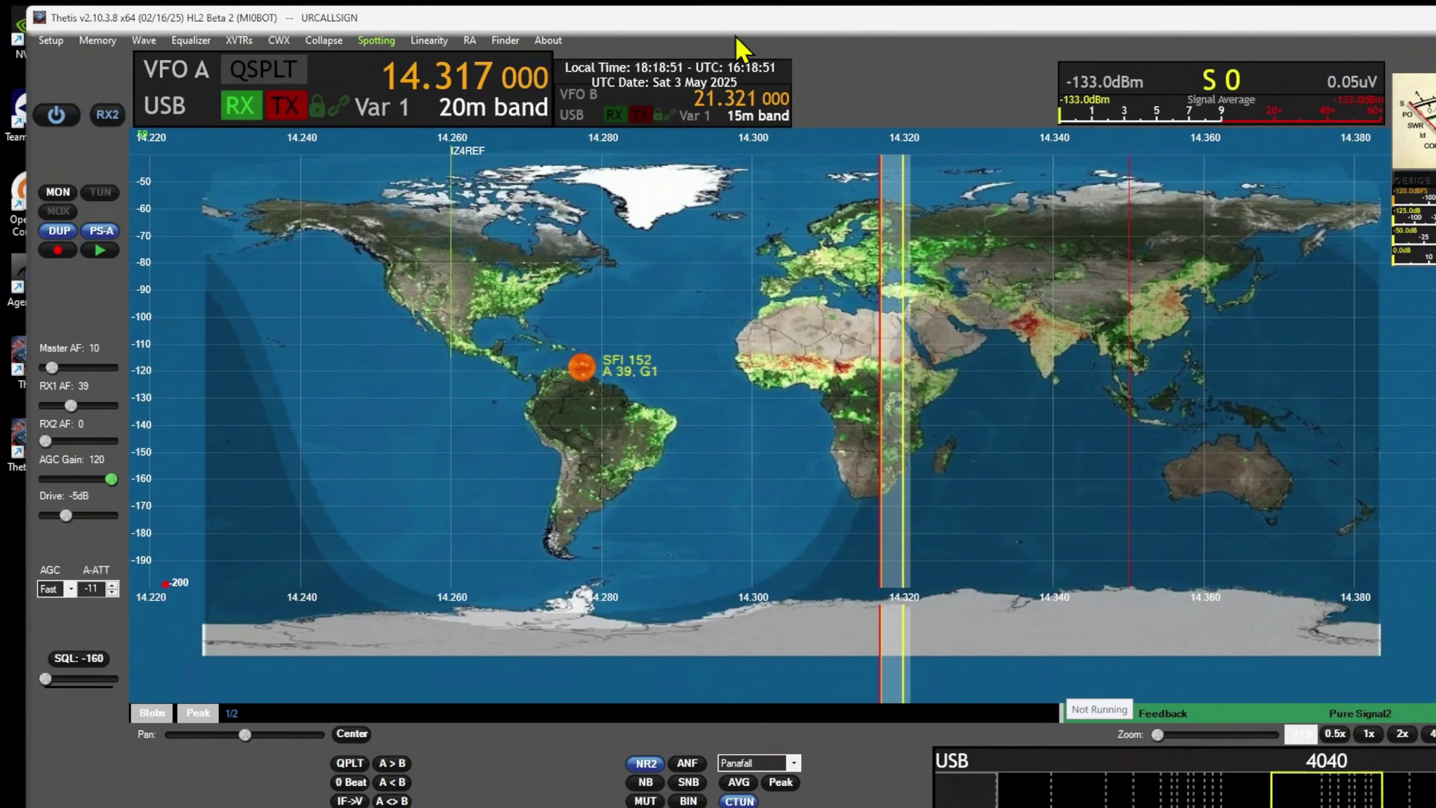
mouse_move(747, 26)
left_mouse_down()
mouse_move(747, 11)
mouse_move(769, 19)
left_mouse_up()
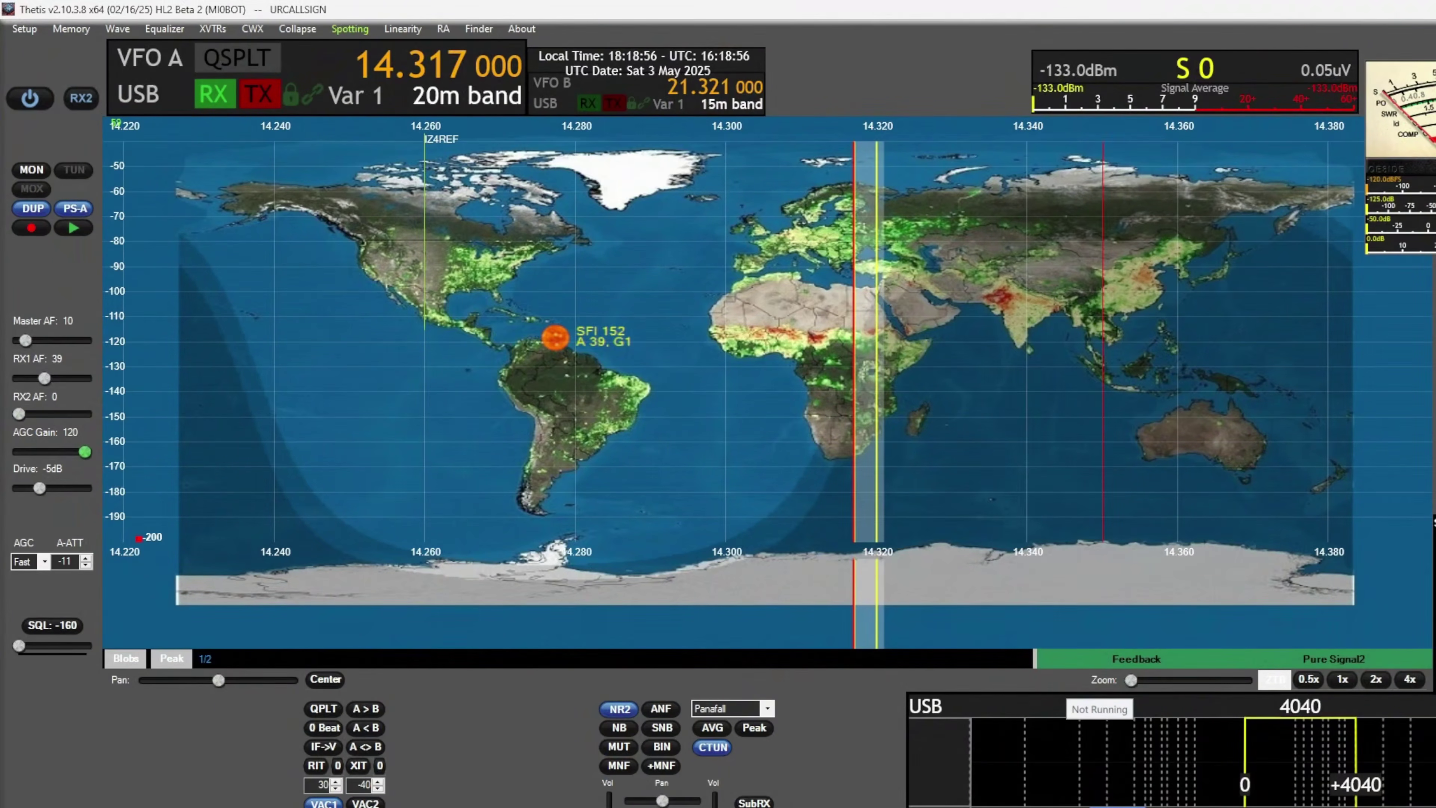
right_click(3, 740)
mouse_move(74, 792)
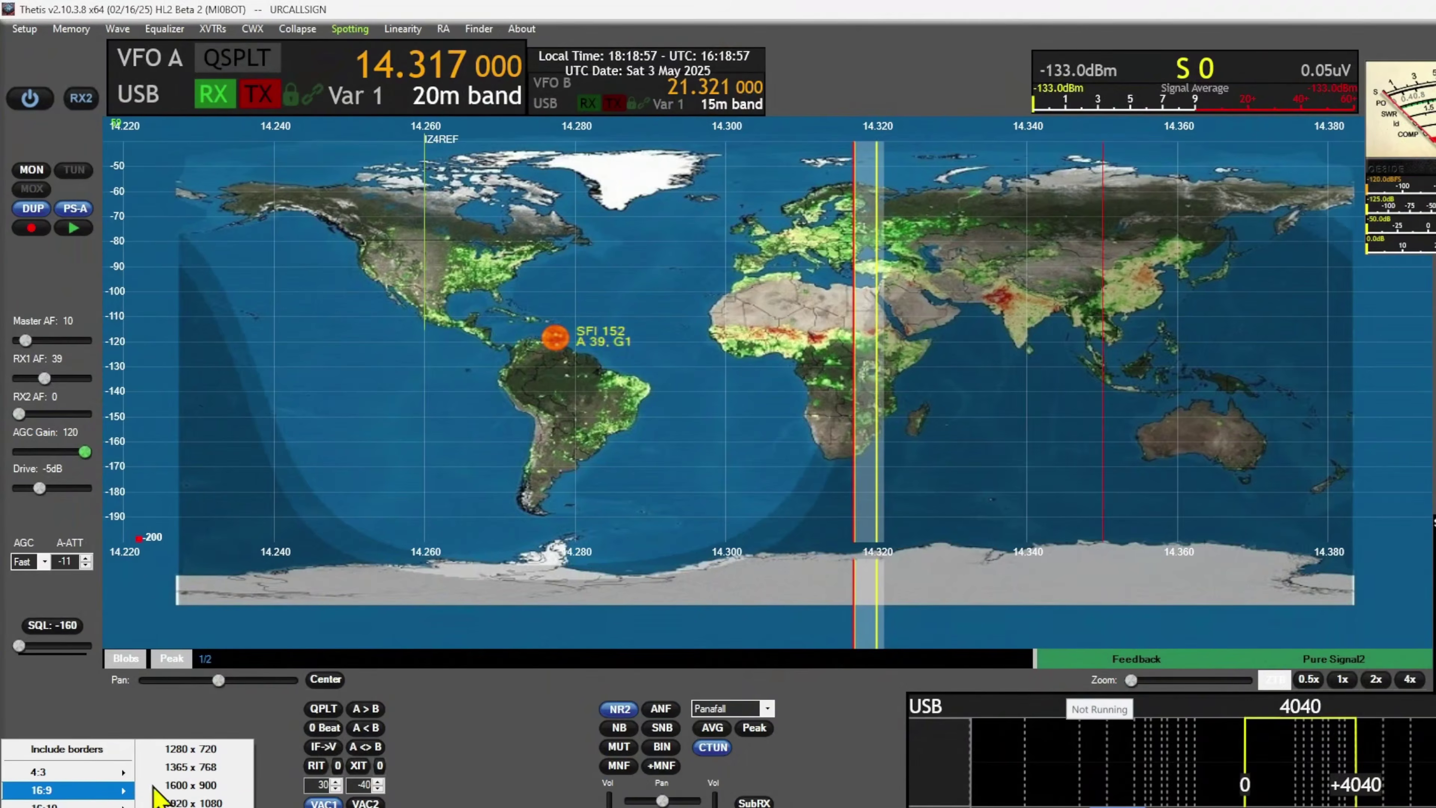
left_click(190, 784)
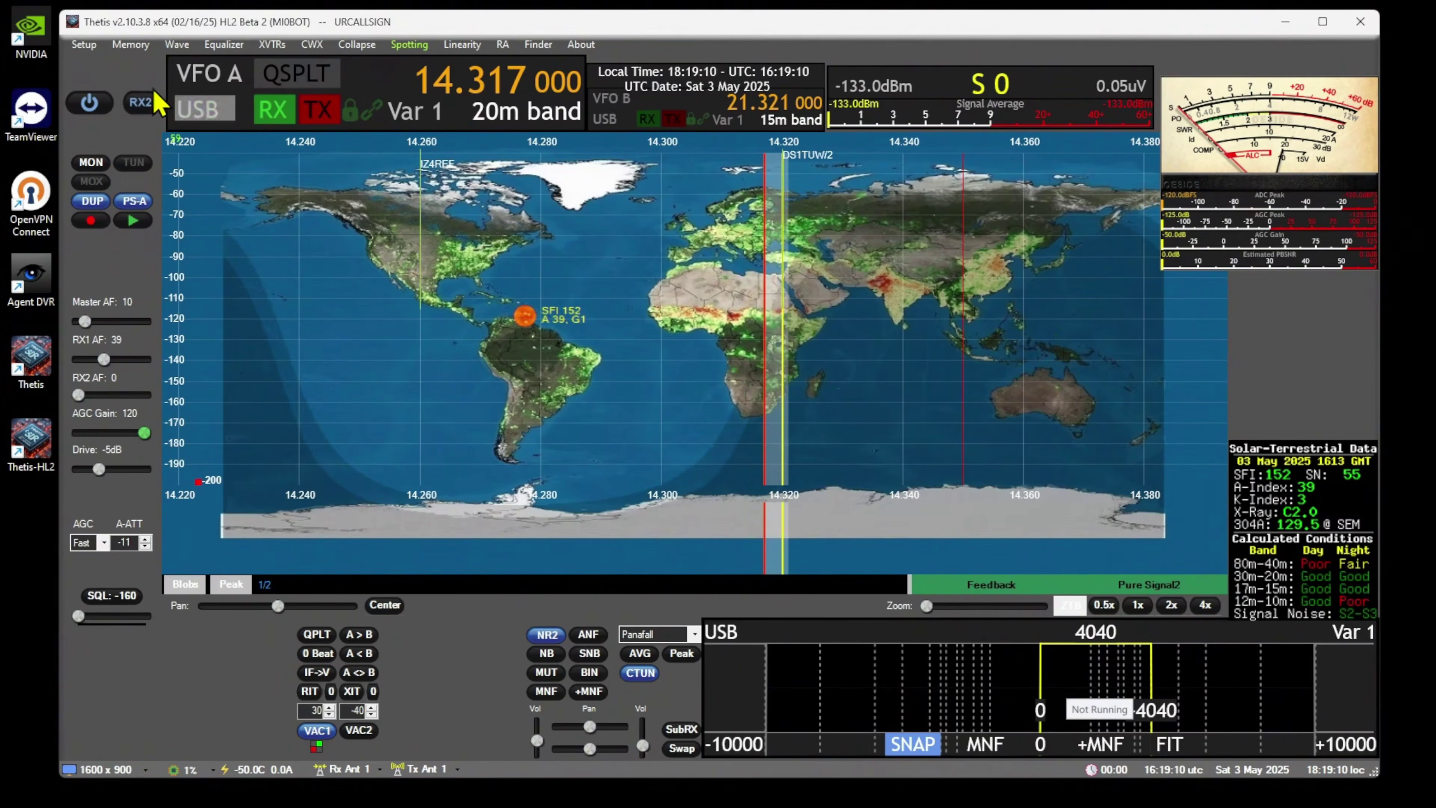
Replace the custom title text in the general setup options with ON7OFF and accept the setup changes.
left_click(87, 43)
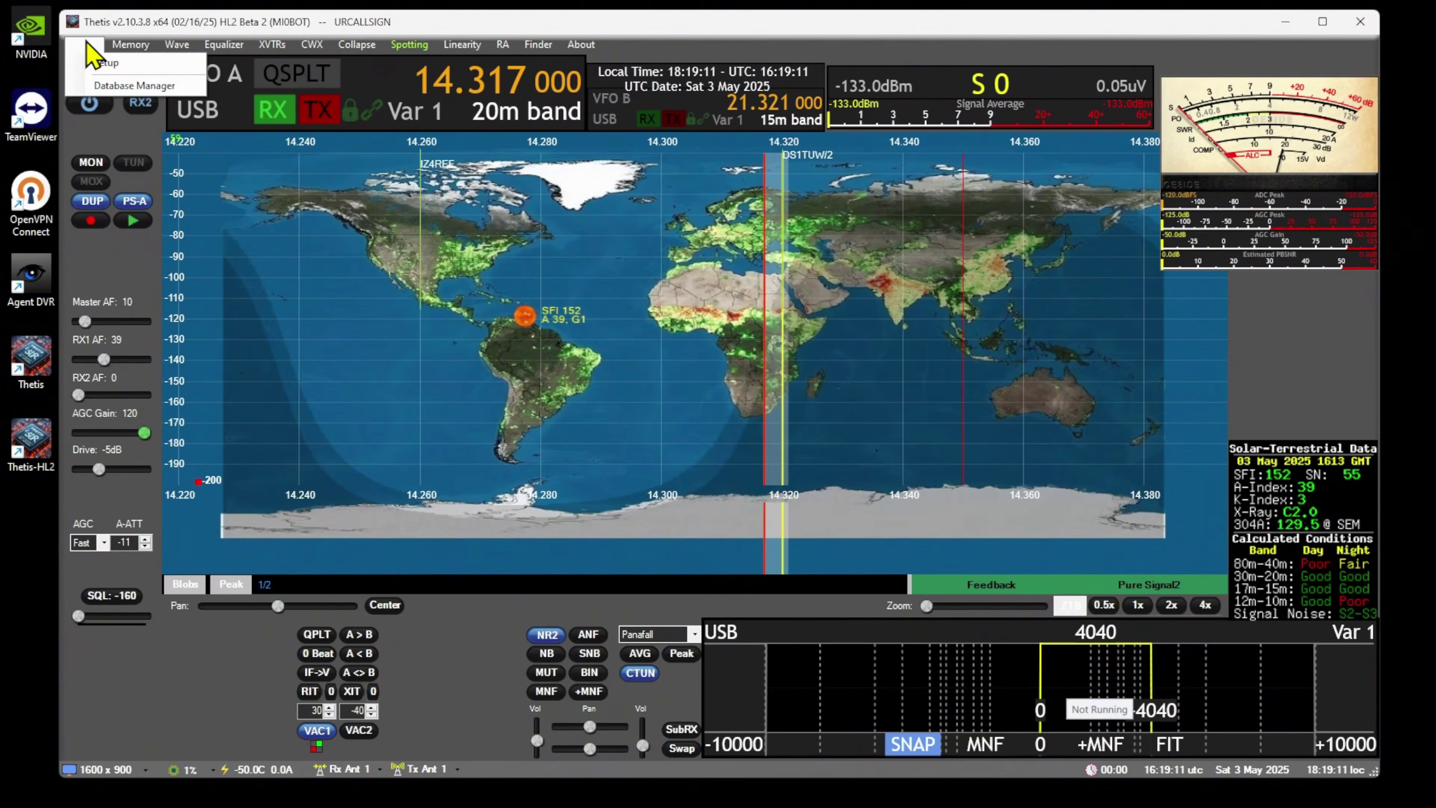
left_click(106, 62)
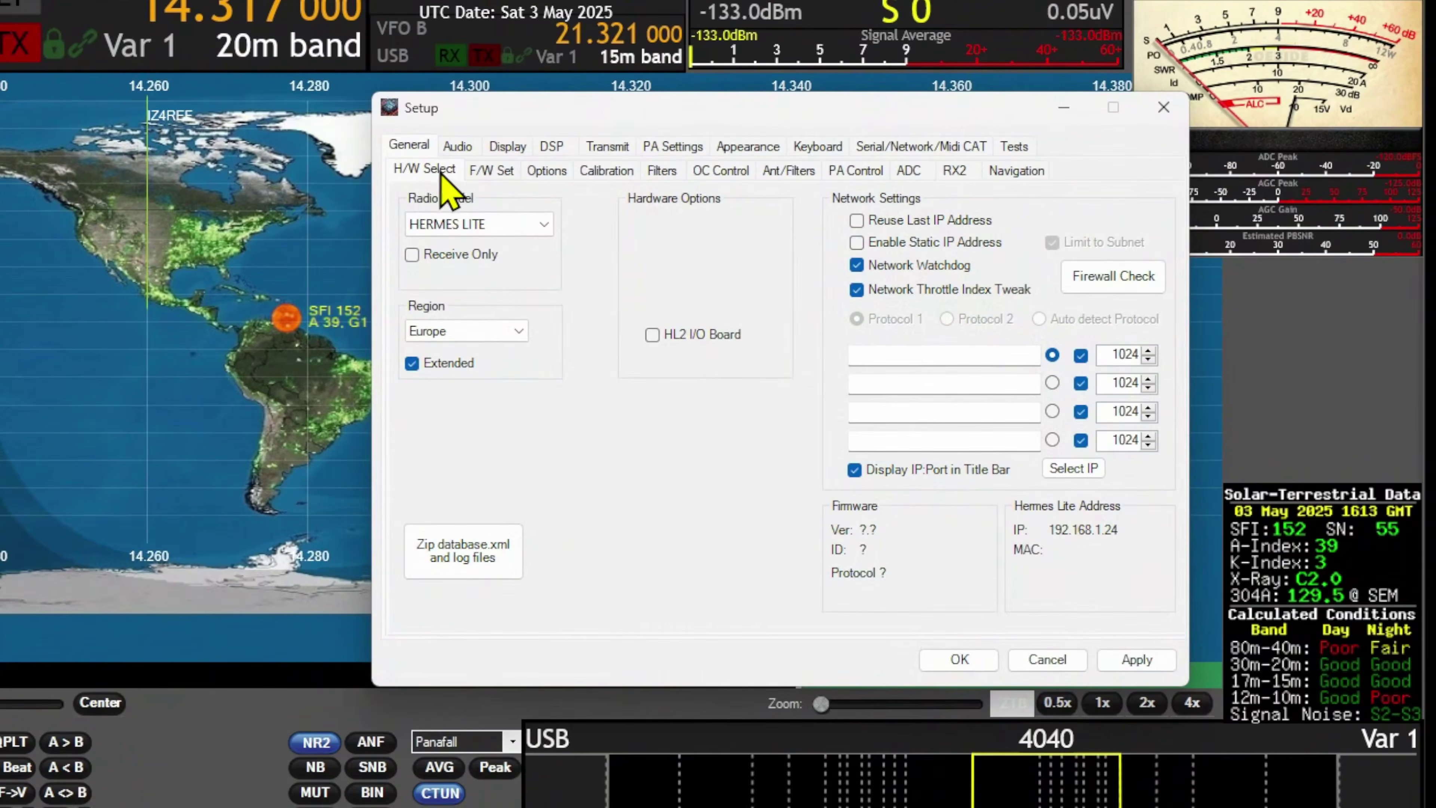
left_click(546, 171)
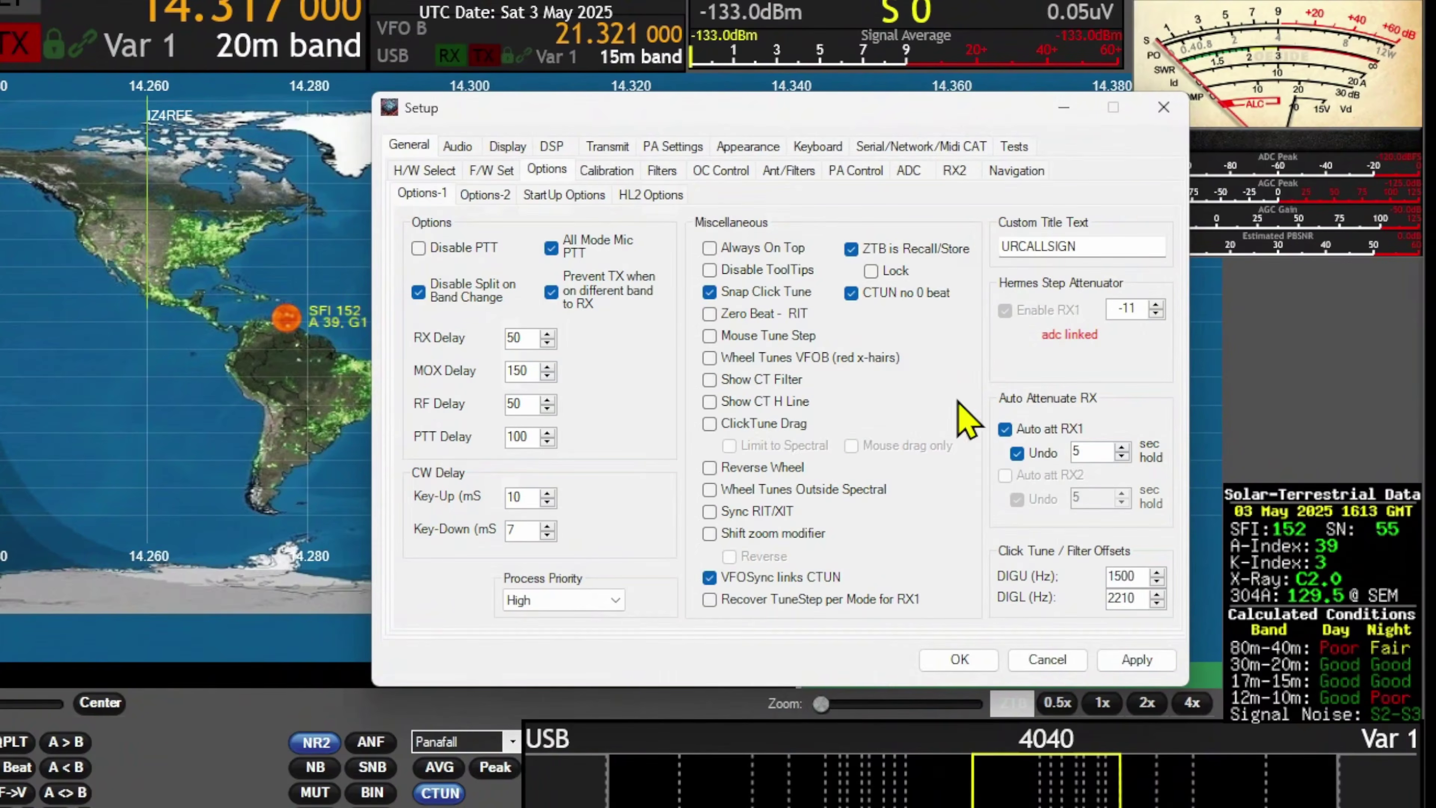
left_click(1082, 244)
double_click(1083, 244)
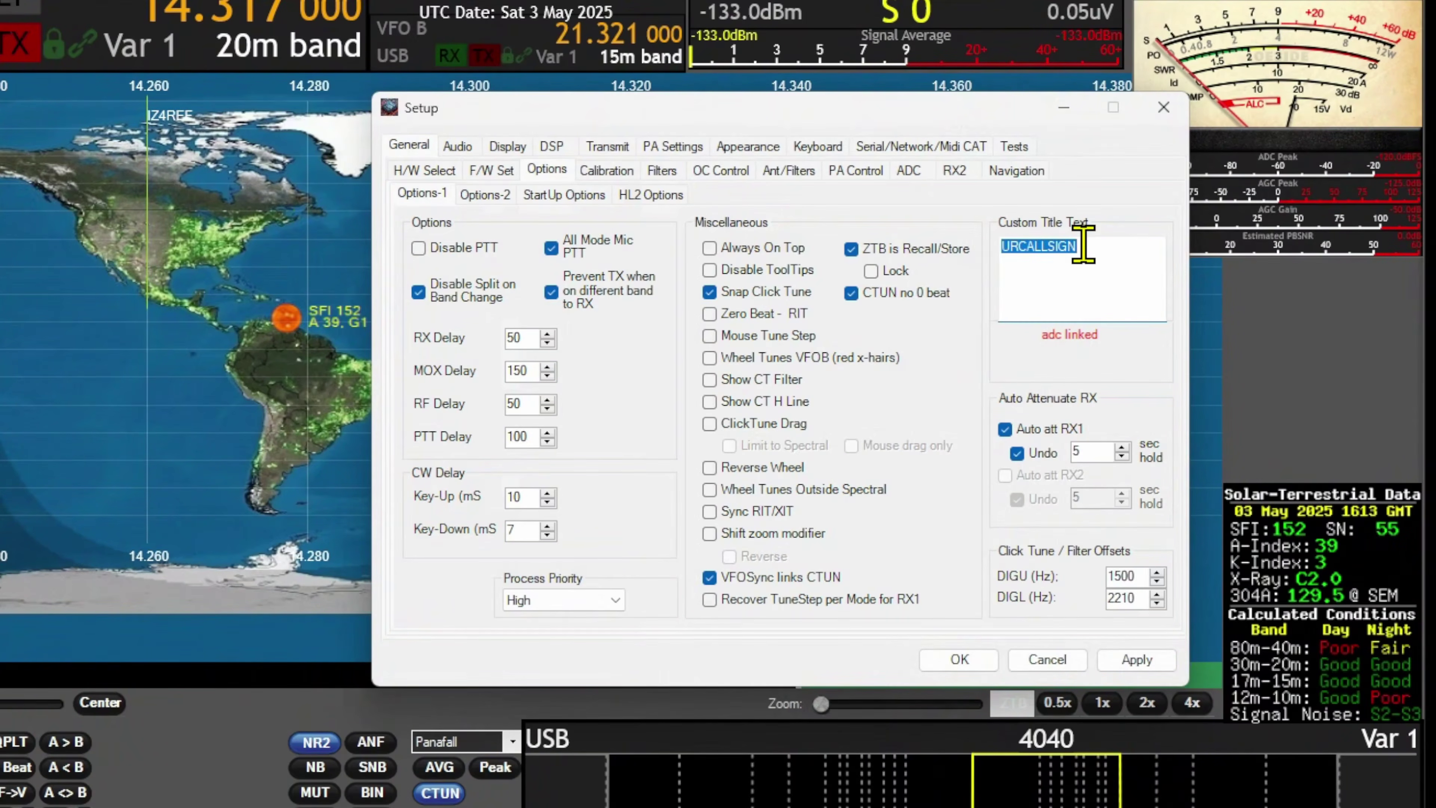
type("ON7OFF")
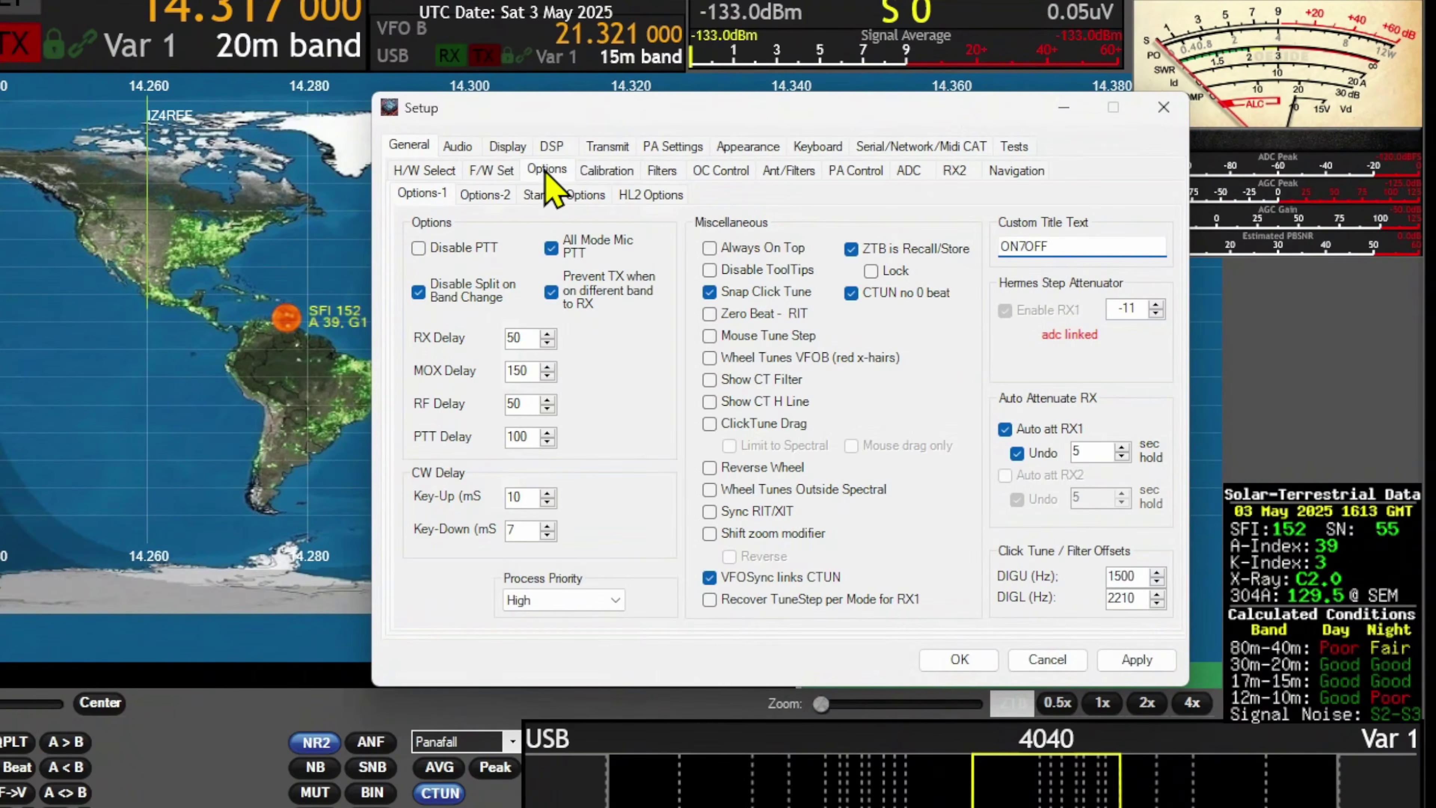
left_click(981, 667)
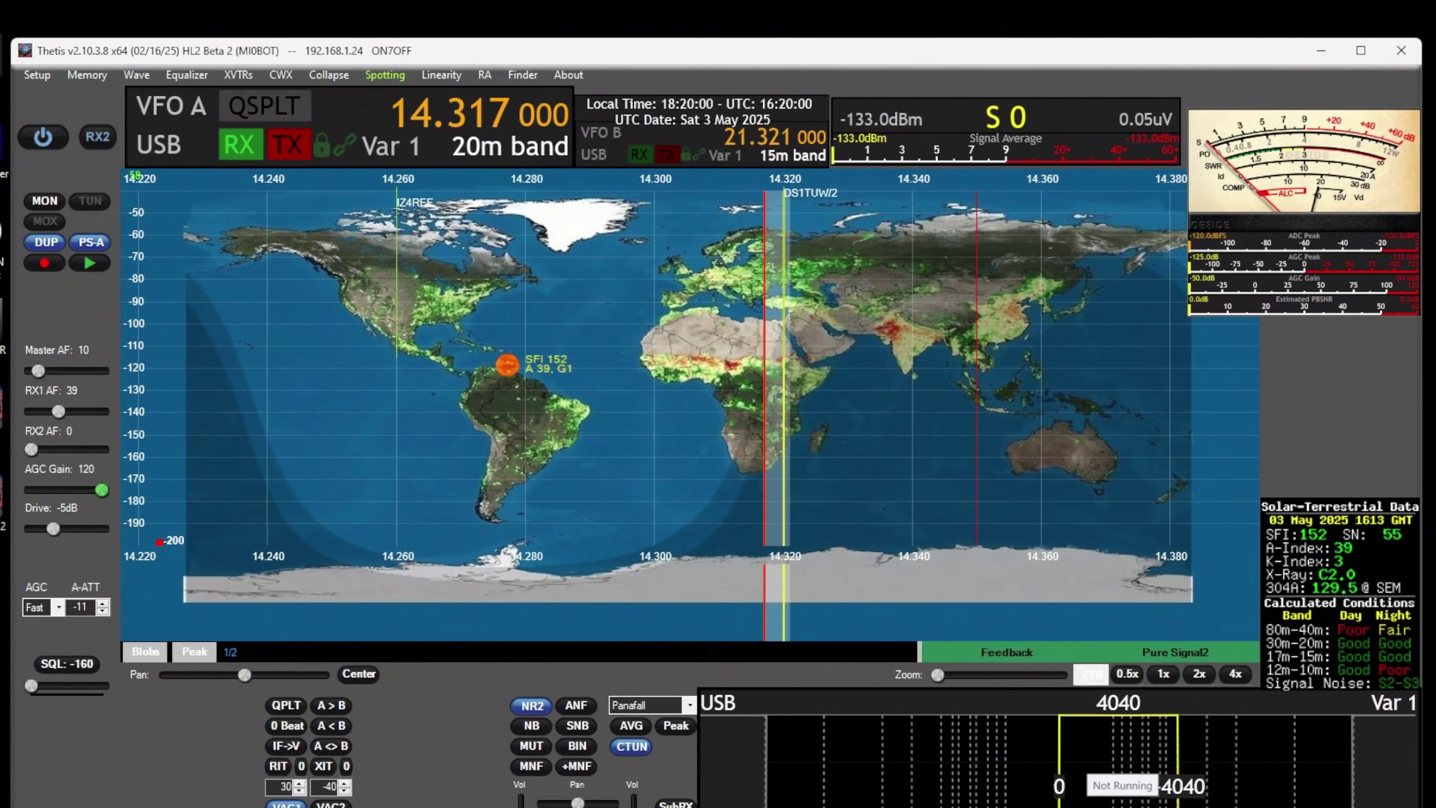
Load the skin list of the W1AEX's many skins server in the appearance setup.
left_click(38, 75)
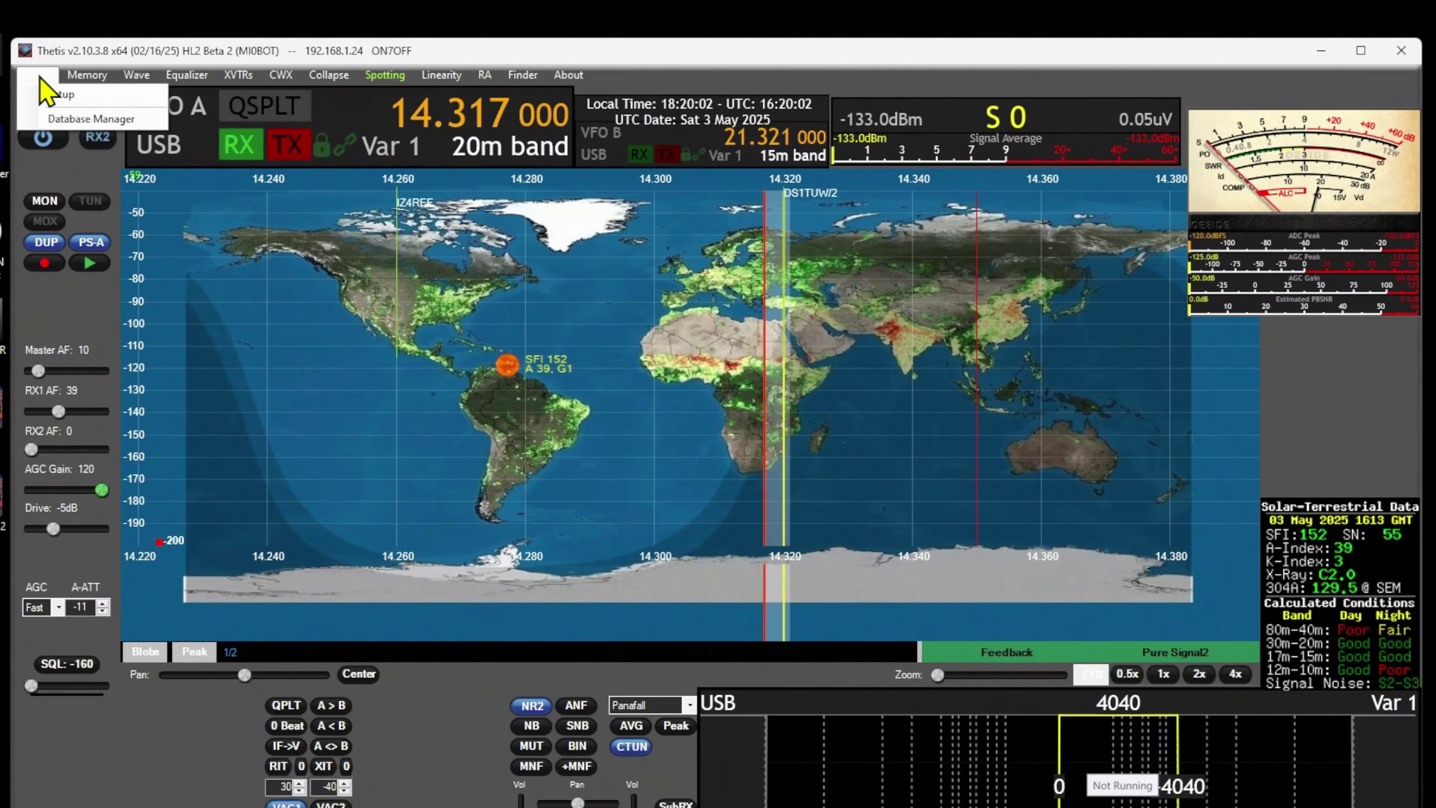
left_click(61, 94)
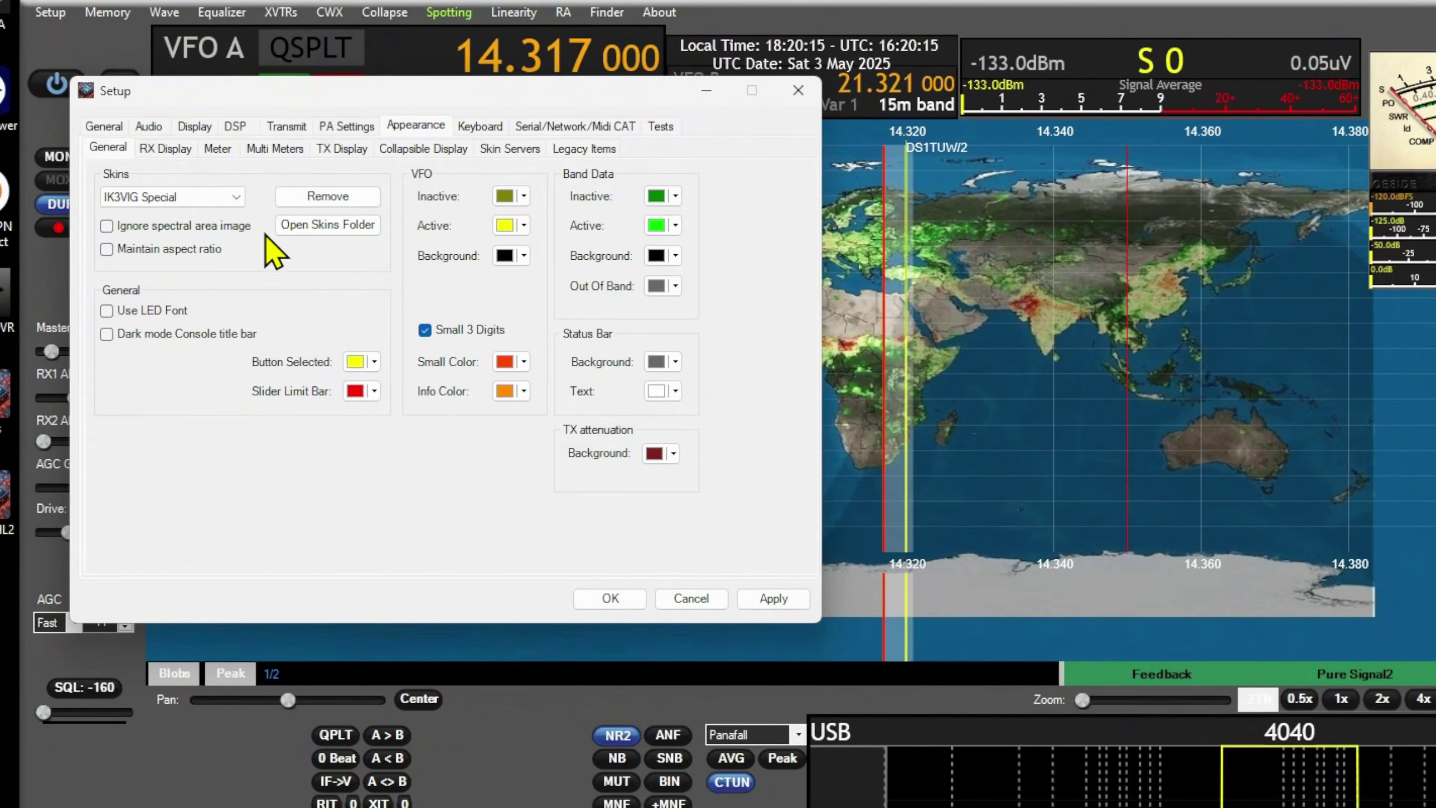
left_click(518, 148)
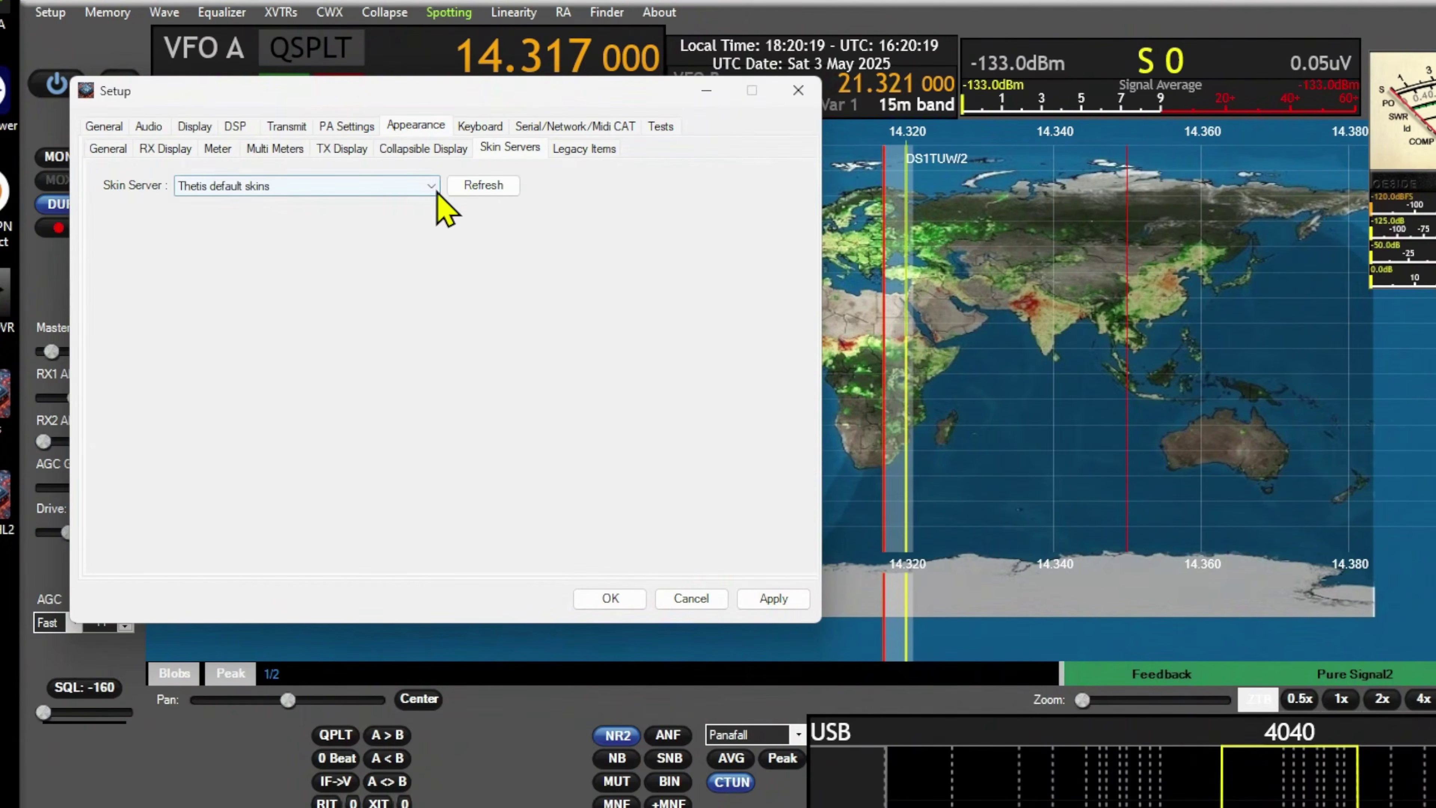
left_click(218, 195)
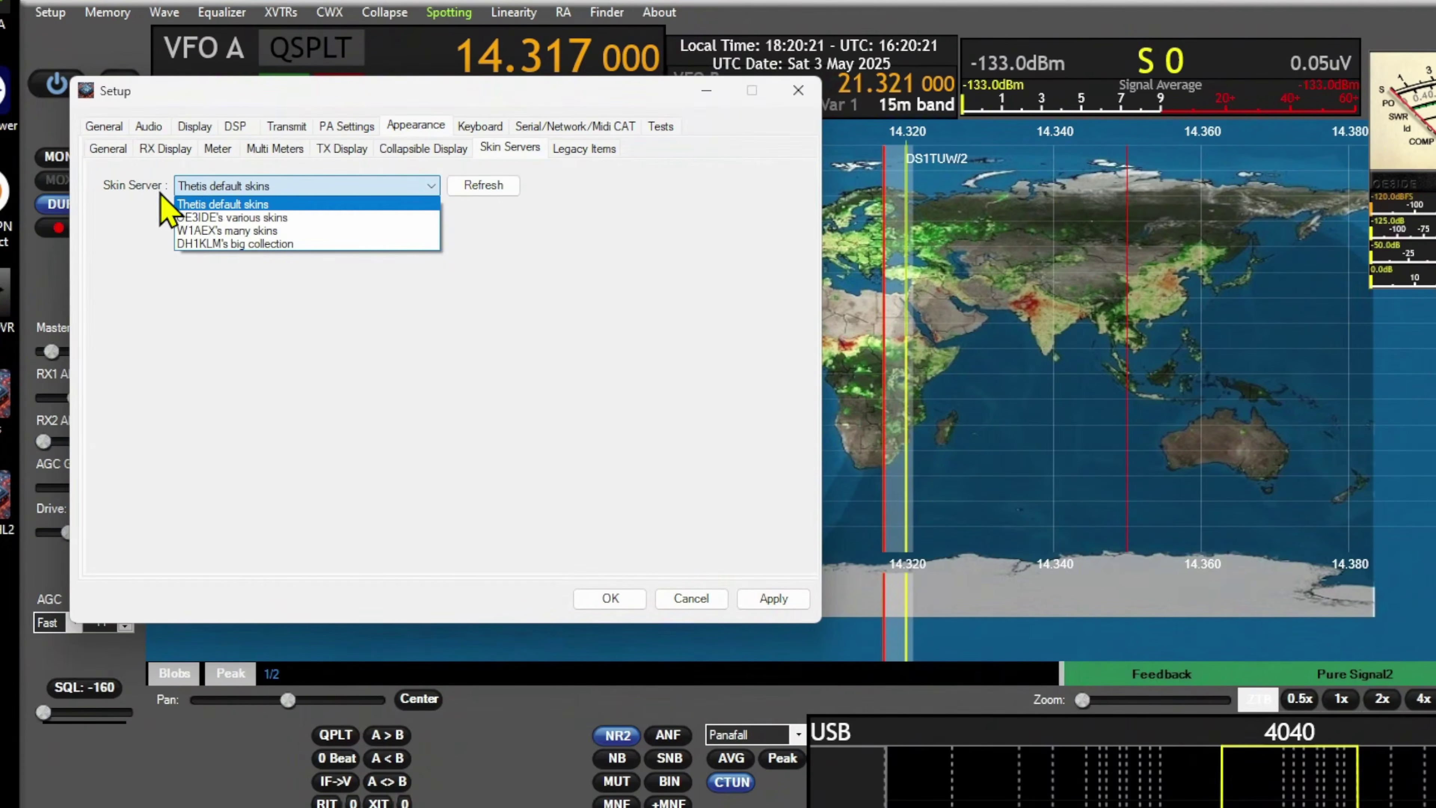
left_click(247, 232)
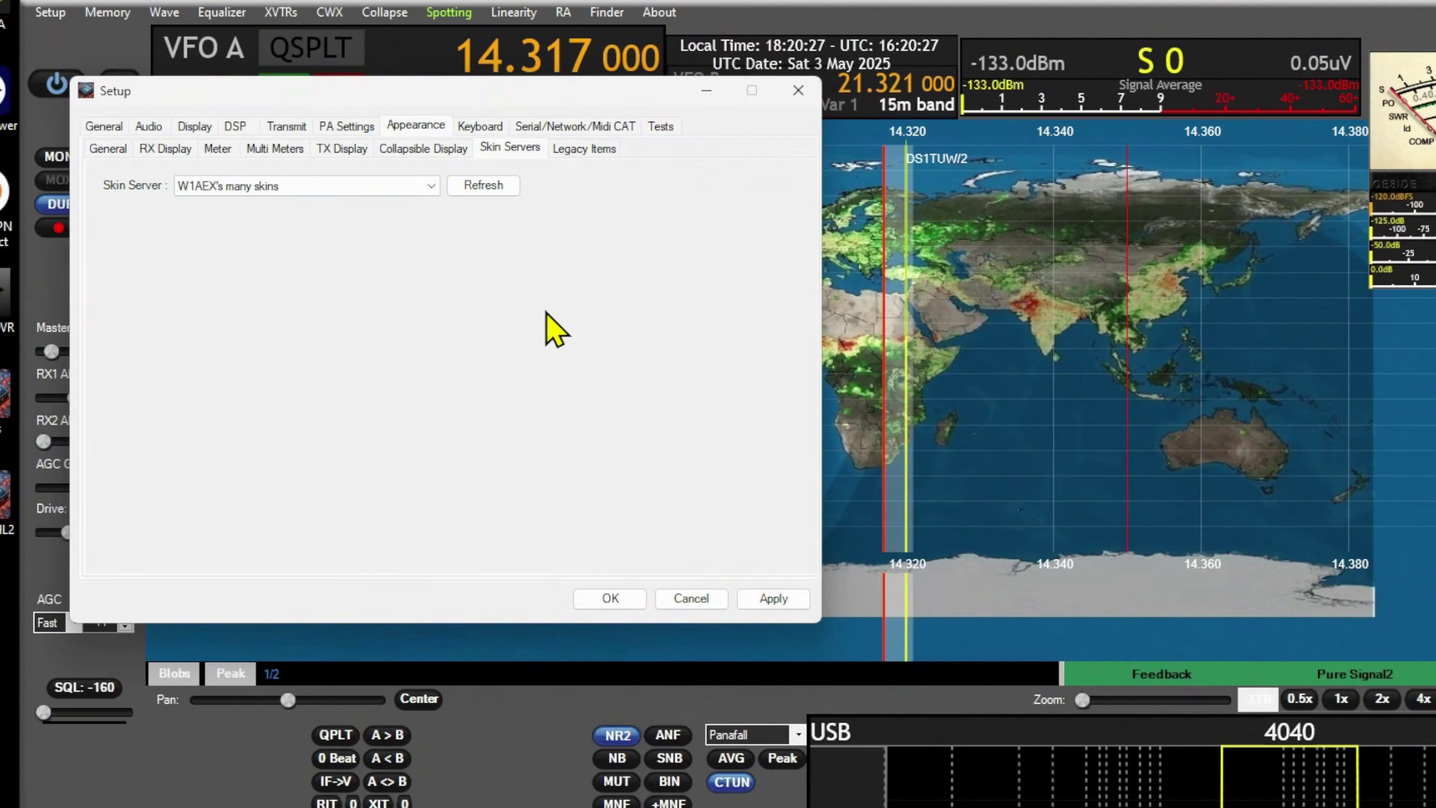
left_click(492, 187)
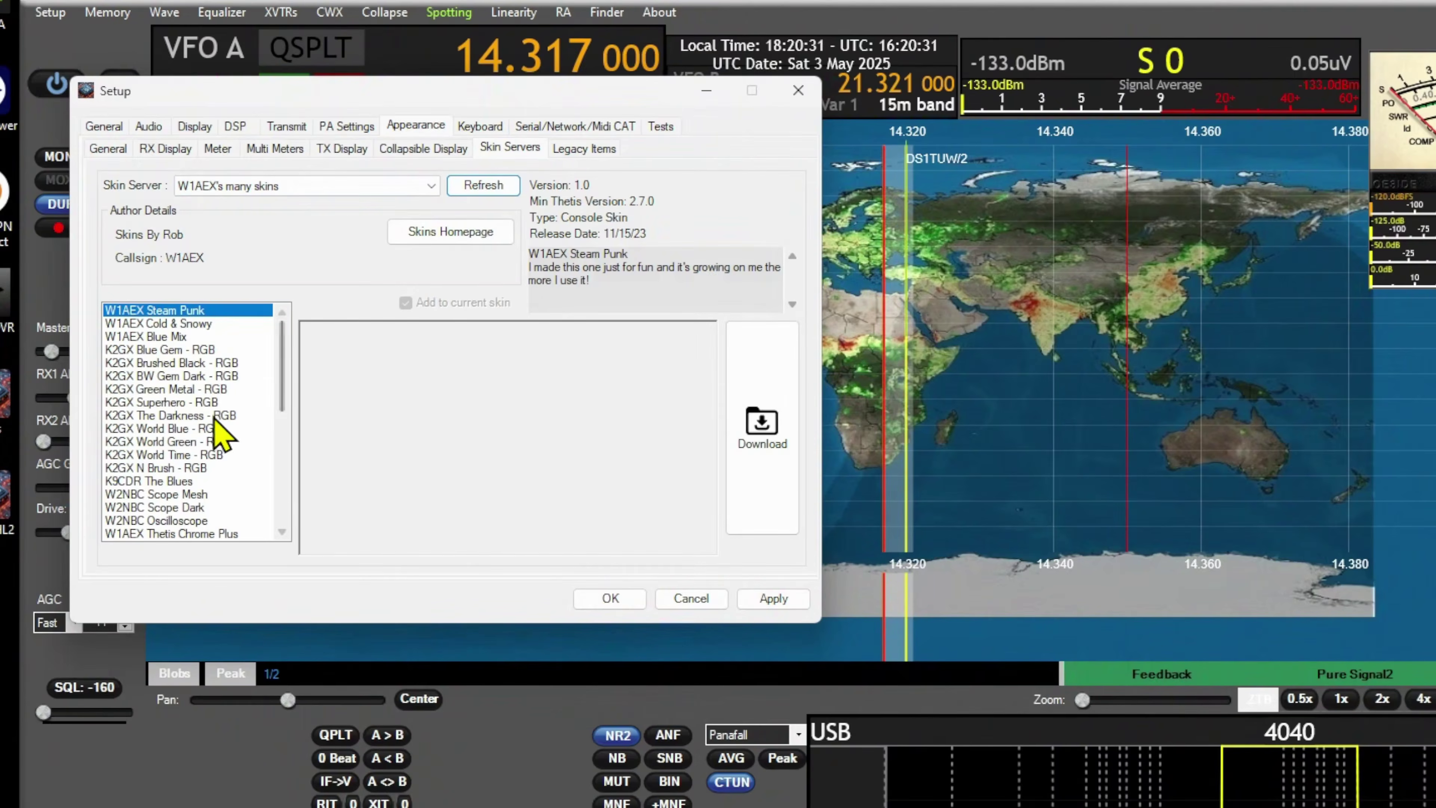
Download the K2GX World Blue - RGB skin from the server list, then apply and accept the setup changes.
left_click(173, 430)
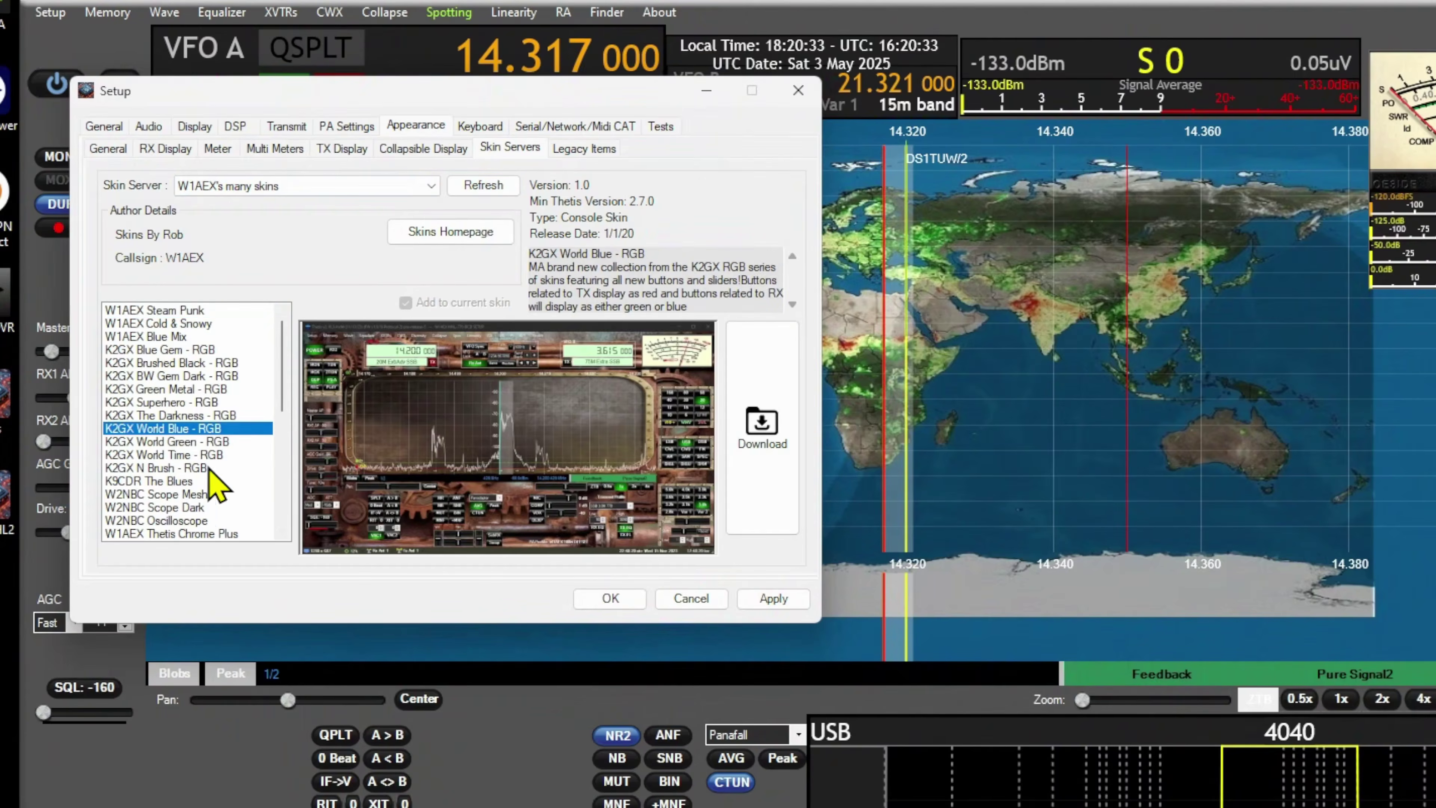
left_click(785, 441)
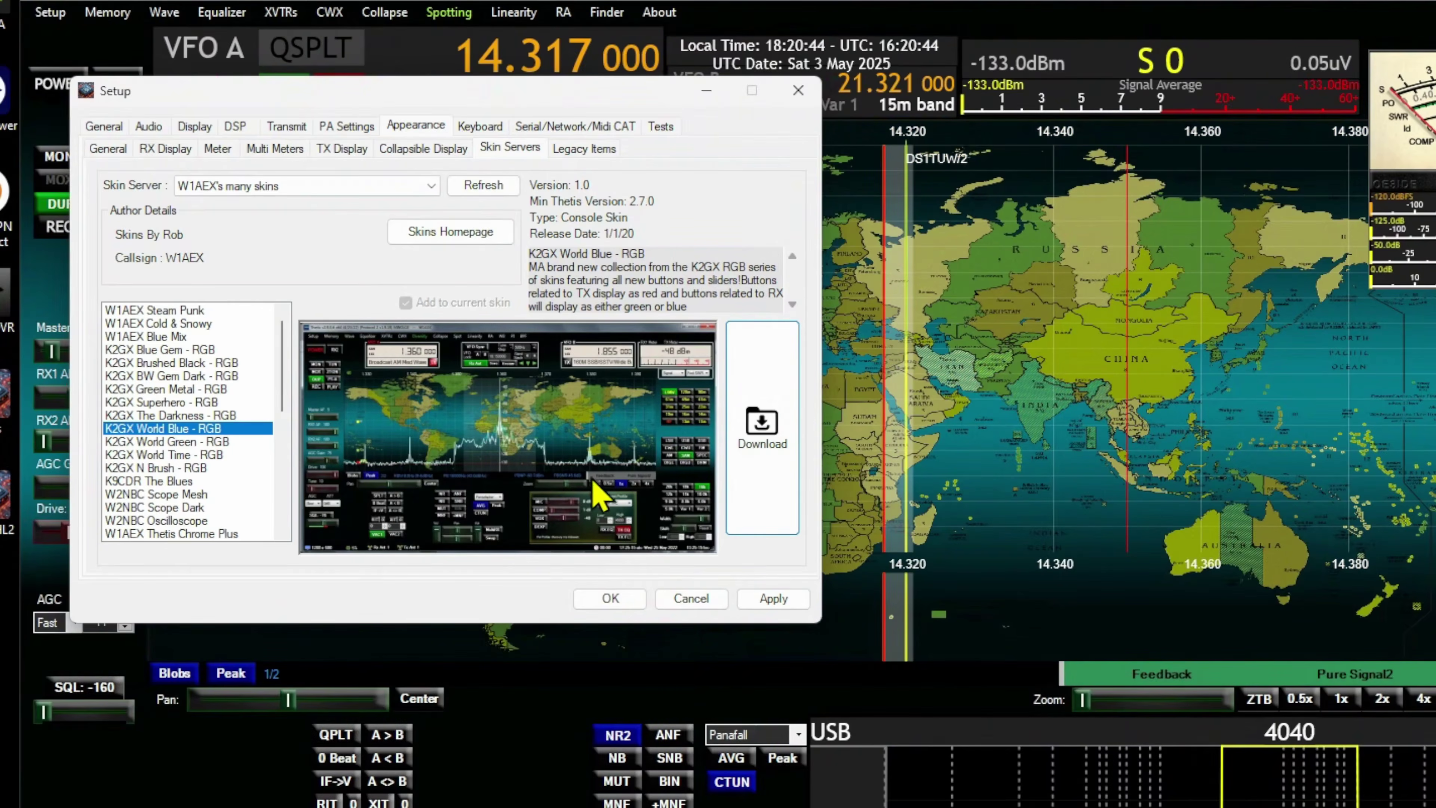
left_click(760, 604)
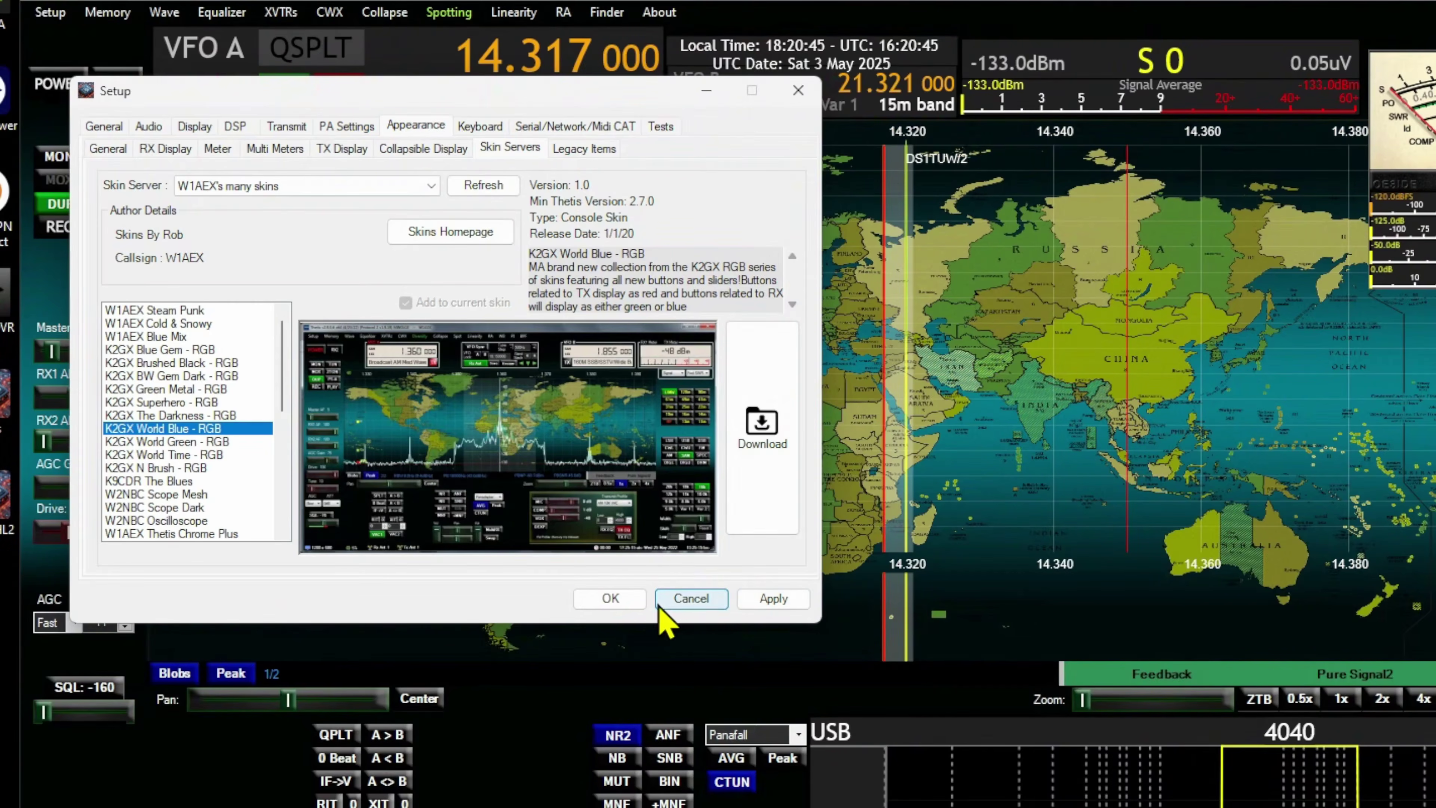
left_click(609, 598)
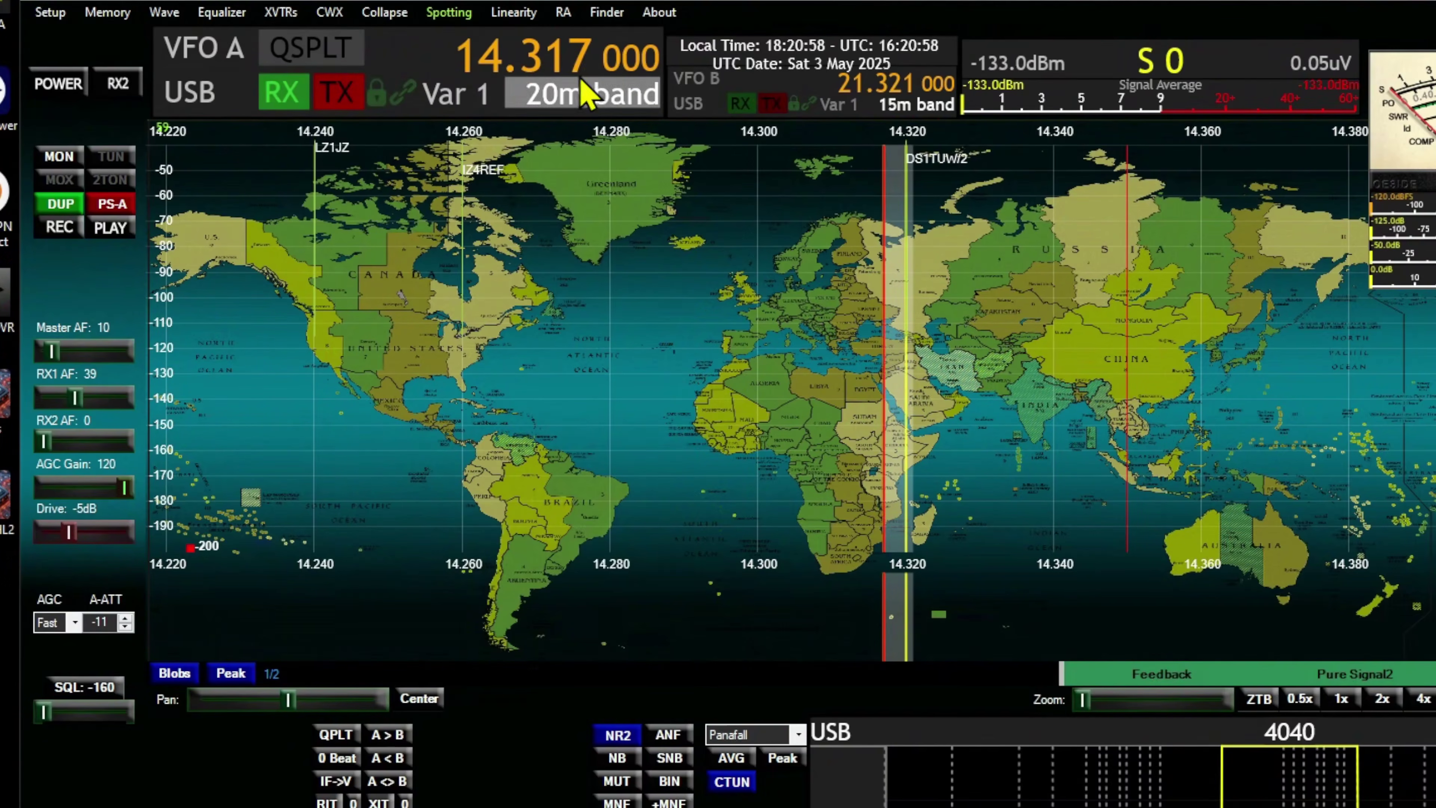
Set the station latitude to 49.75 in the DX / SWL Spotter, turn on gray line sun tracking and close the spotter.
left_click(449, 12)
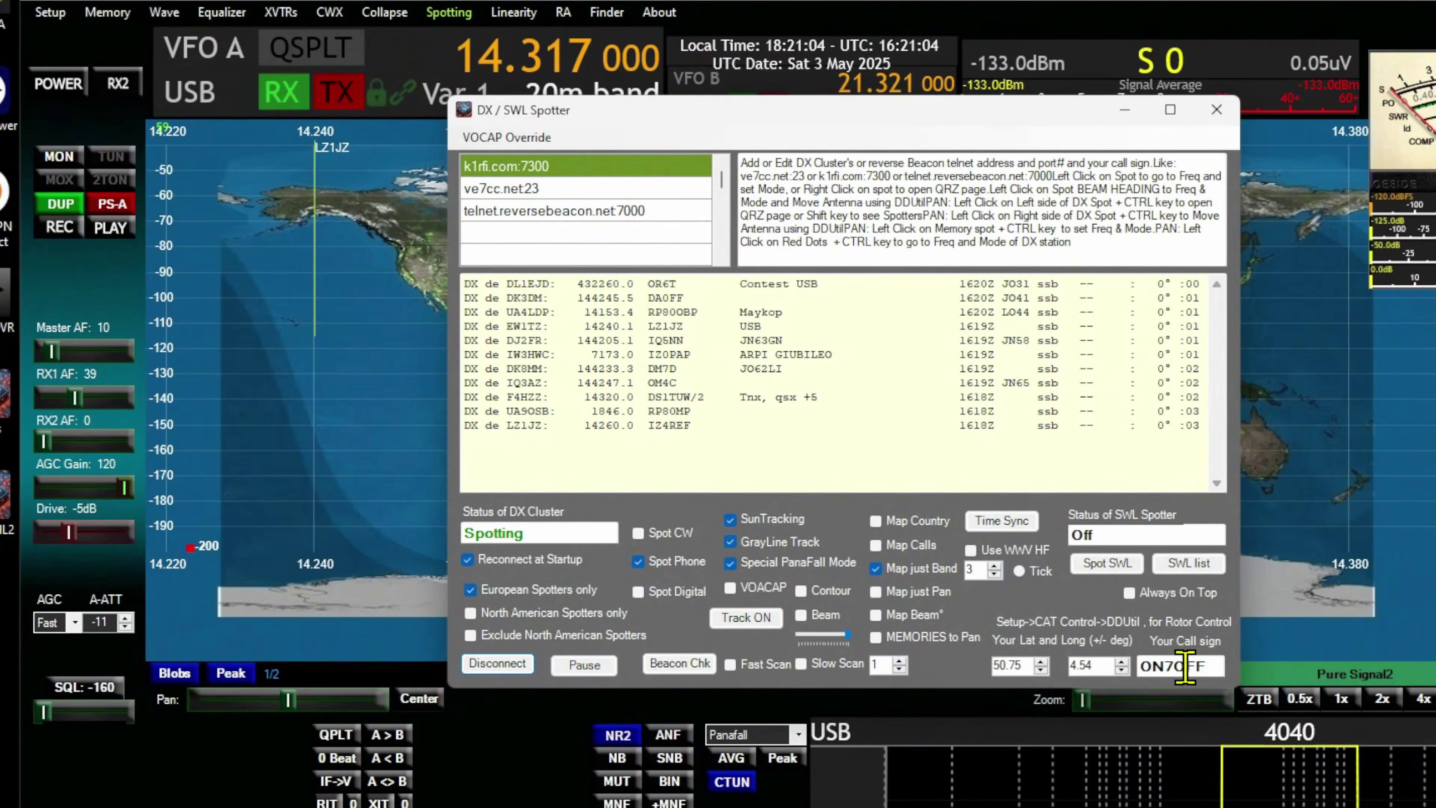
left_click_drag(1215, 671, 1126, 672)
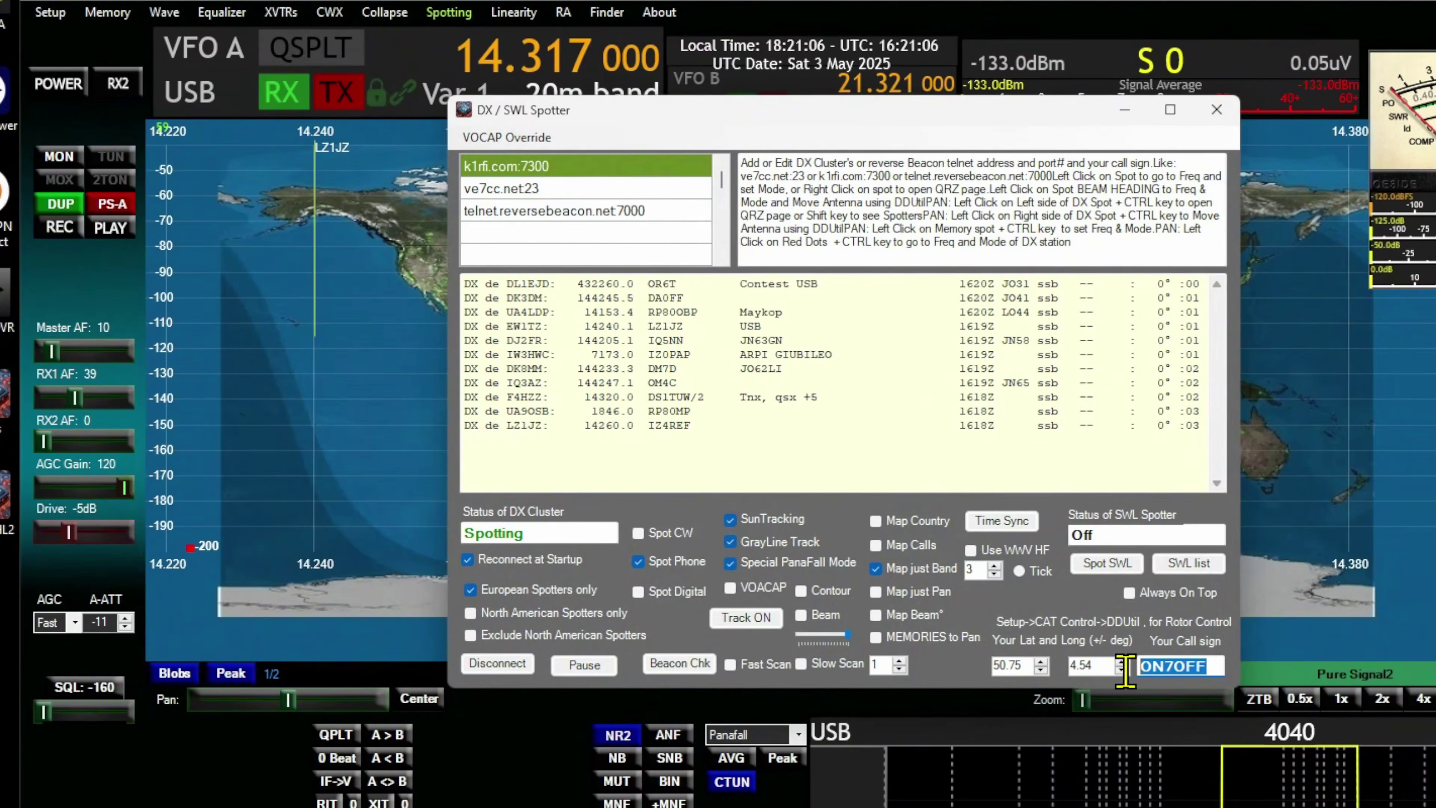
left_click(1040, 670)
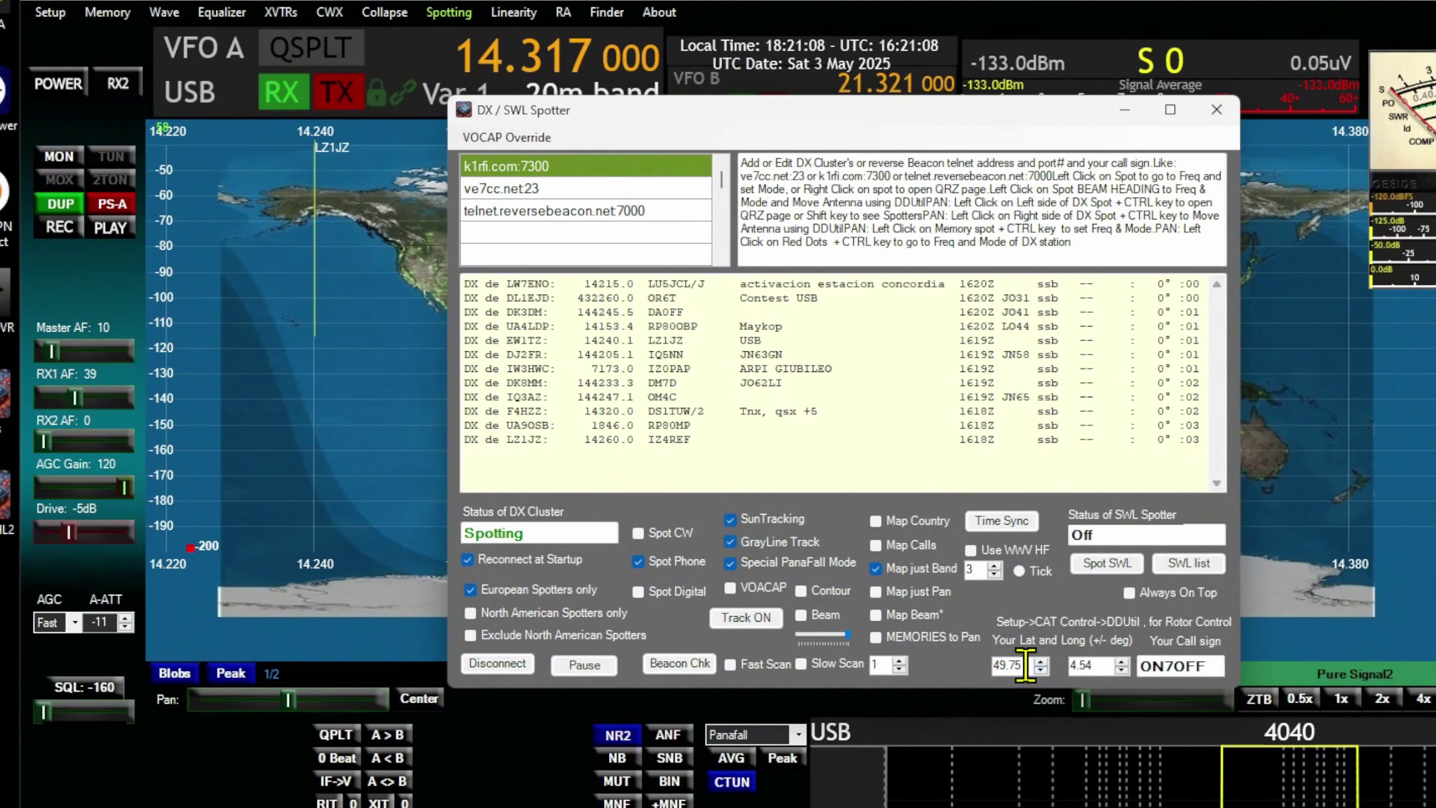
left_click(1040, 671)
left_click(745, 619)
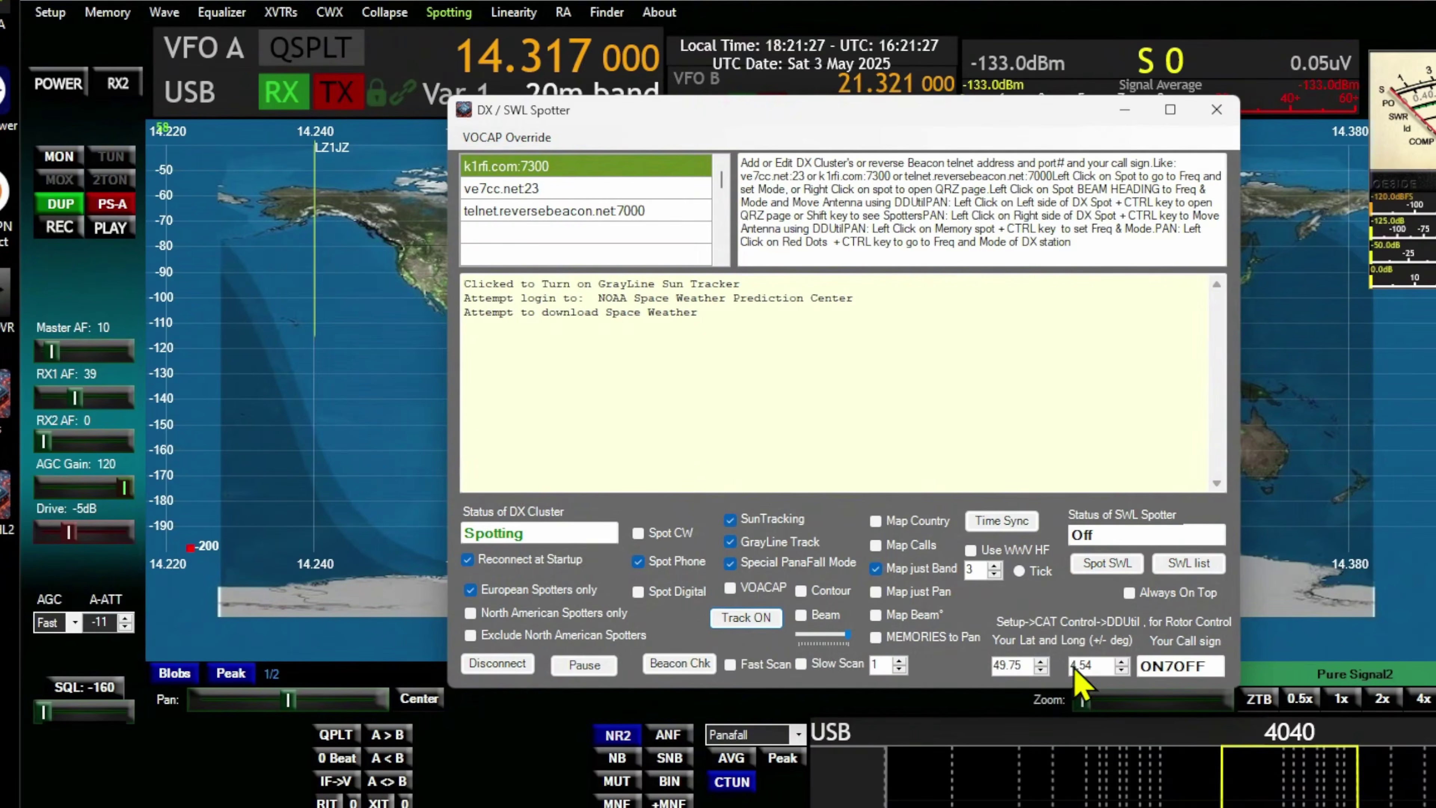
left_click(1216, 109)
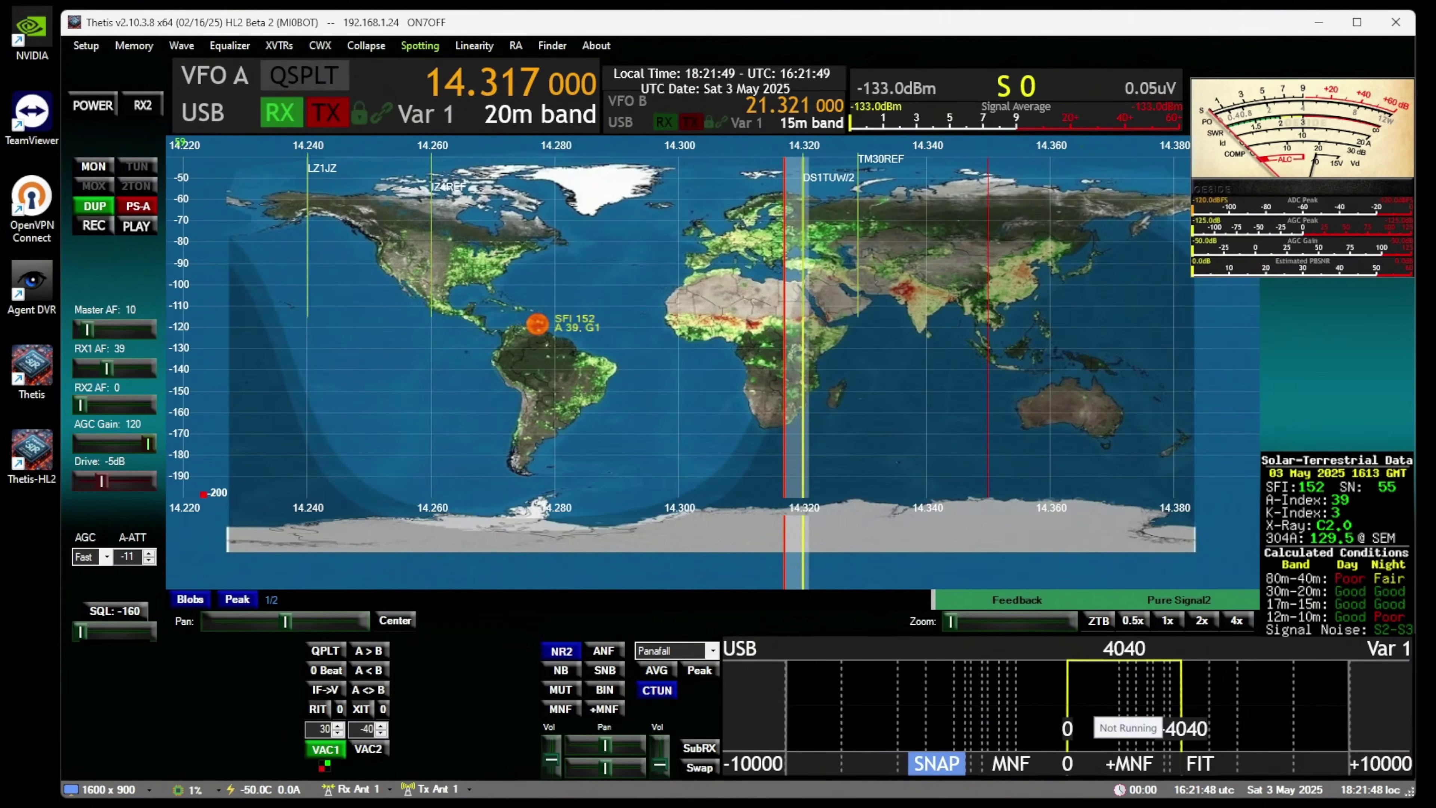
Examine the available input and output devices in the VAC 1 audio setup without changing the Microsoft Sound Mapper selections.
right_click(318, 757)
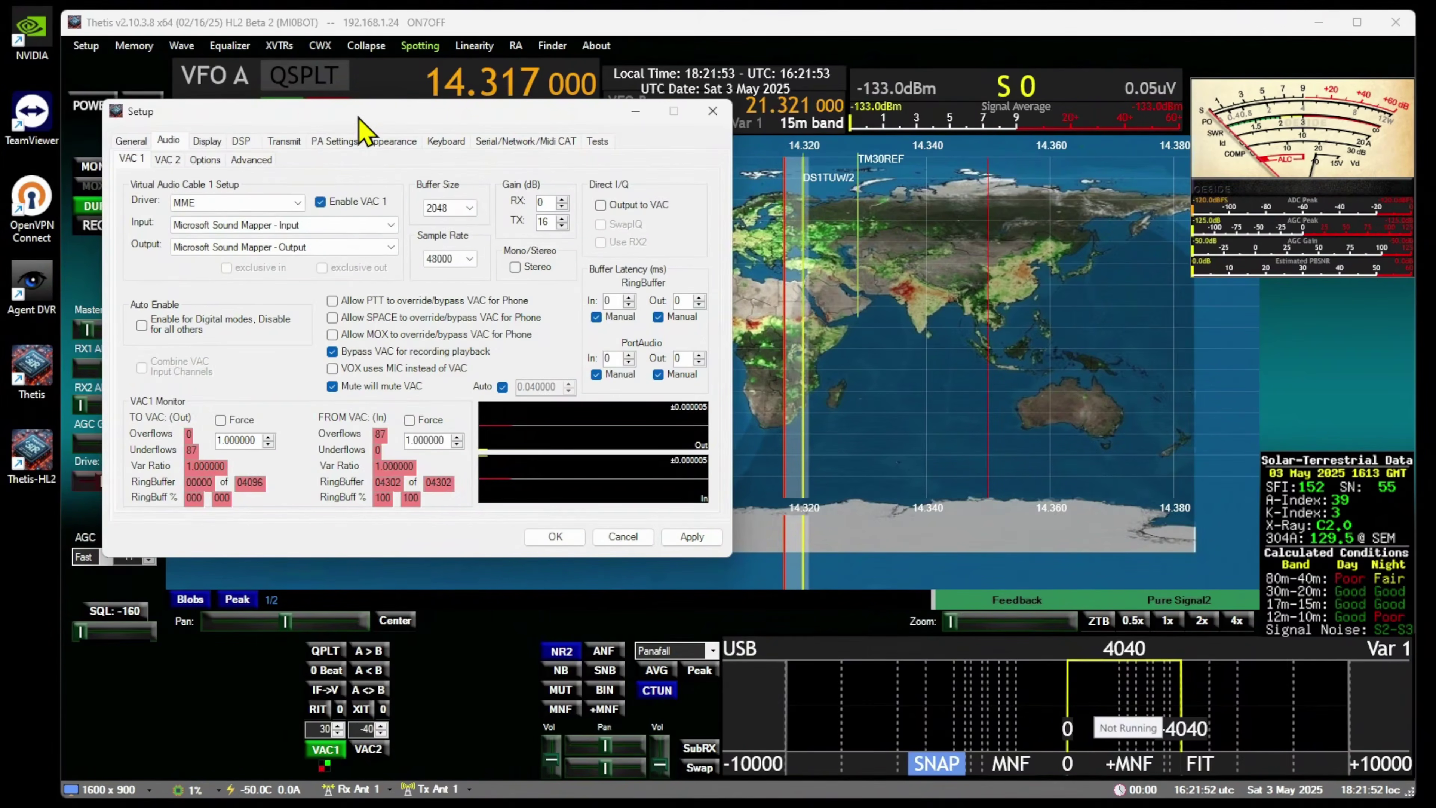
left_click_drag(358, 116, 576, 183)
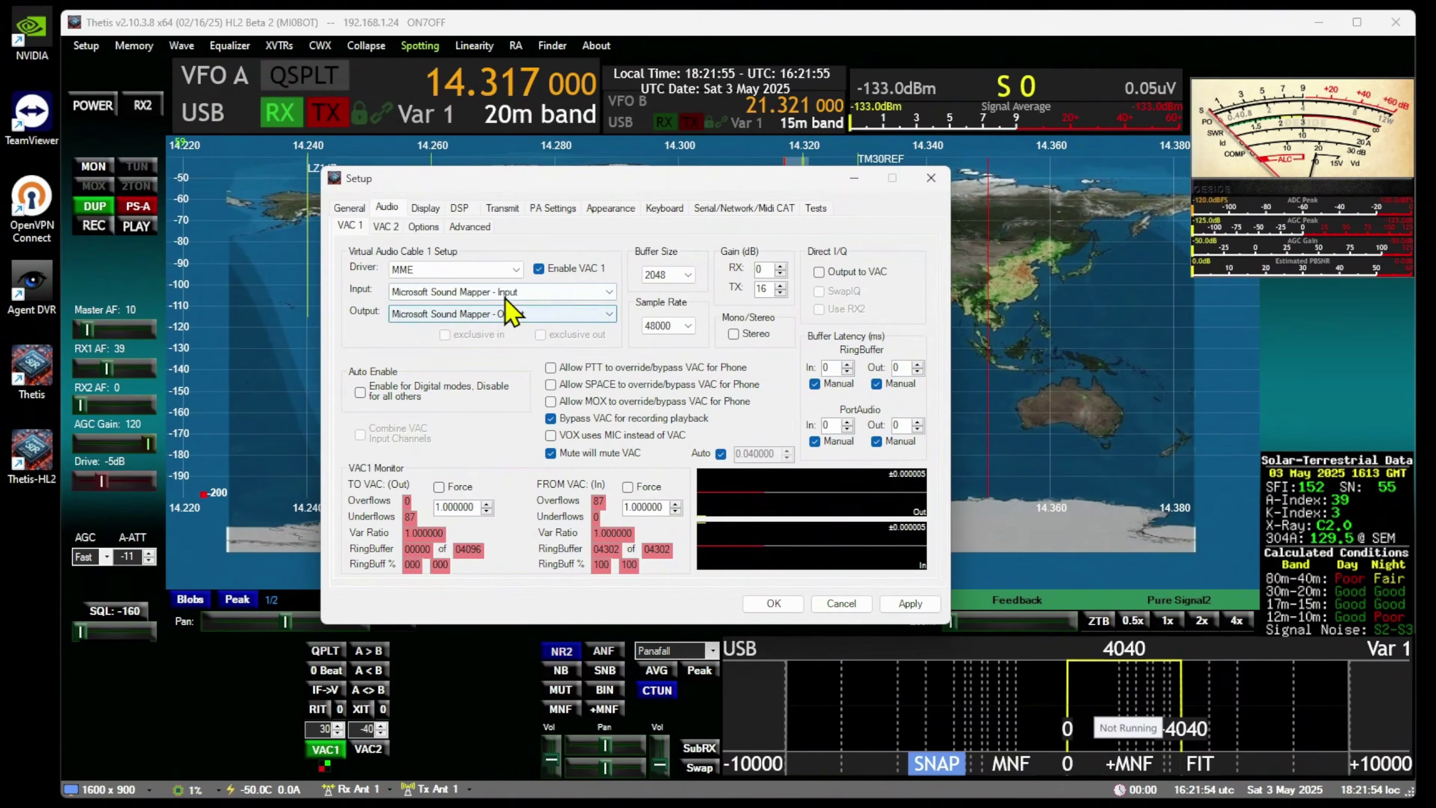
left_click(504, 294)
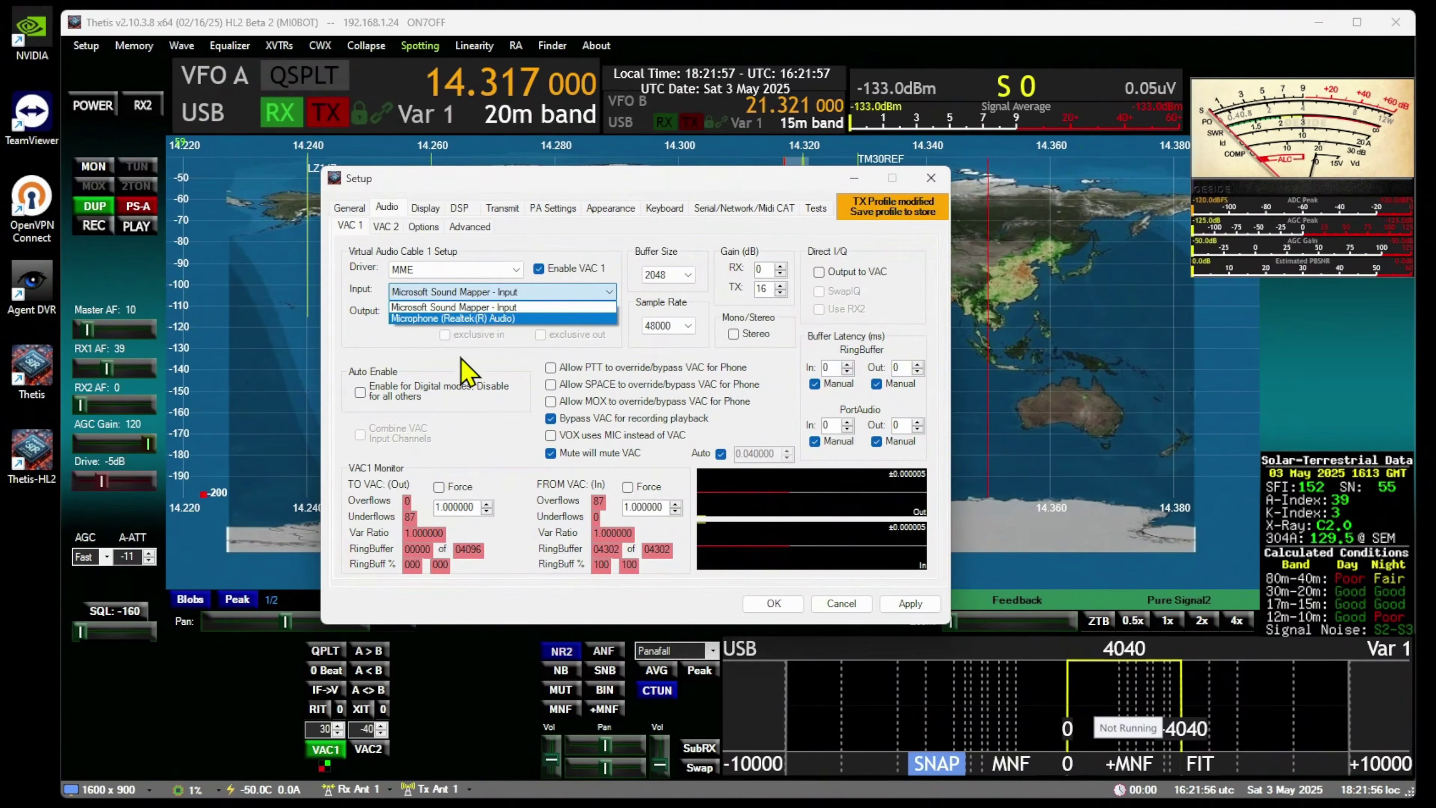
left_click(431, 373)
left_click(450, 314)
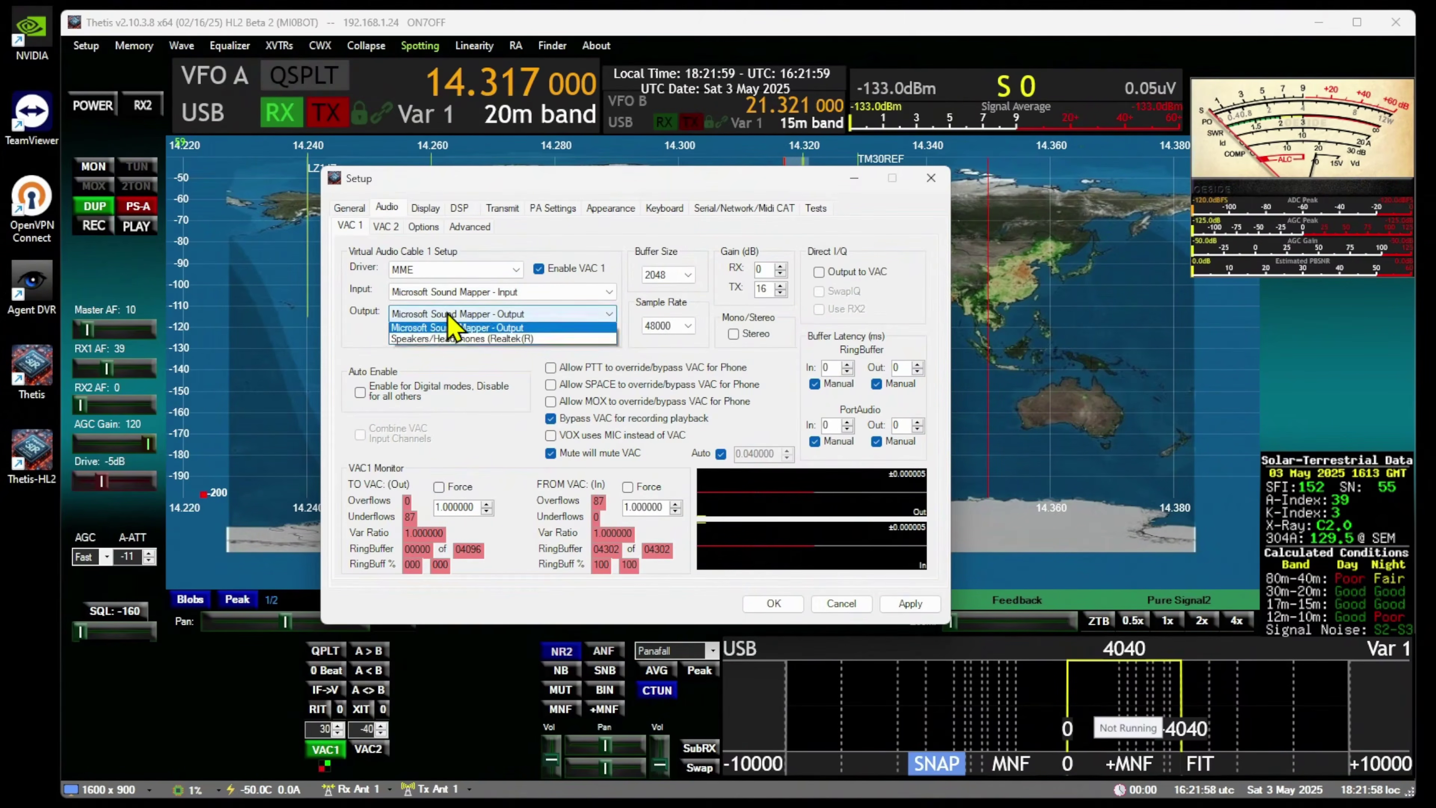
left_click(457, 384)
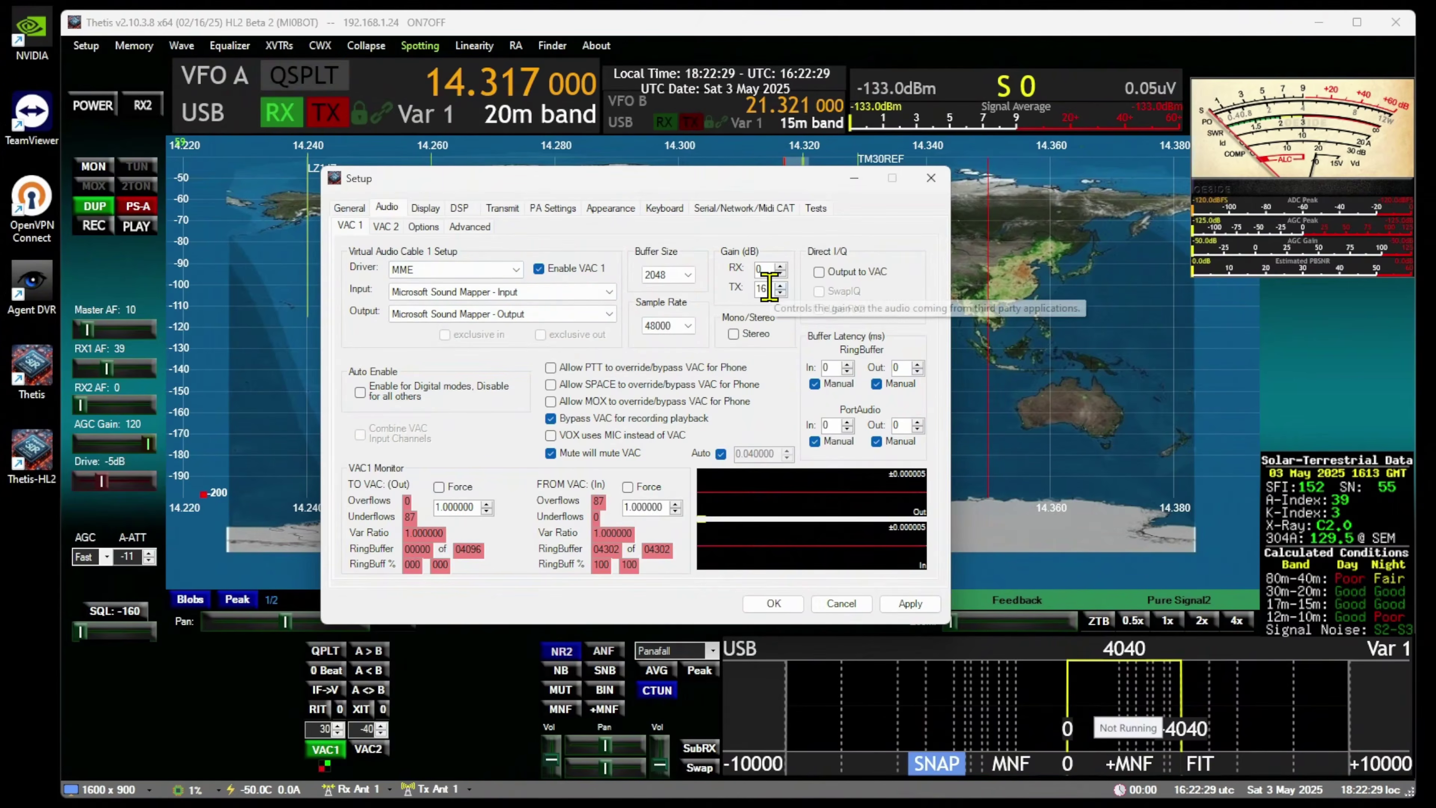
Set the VAC 1 TX gain to 18 dB and close the setup window.
scroll(771, 288, "up", 1)
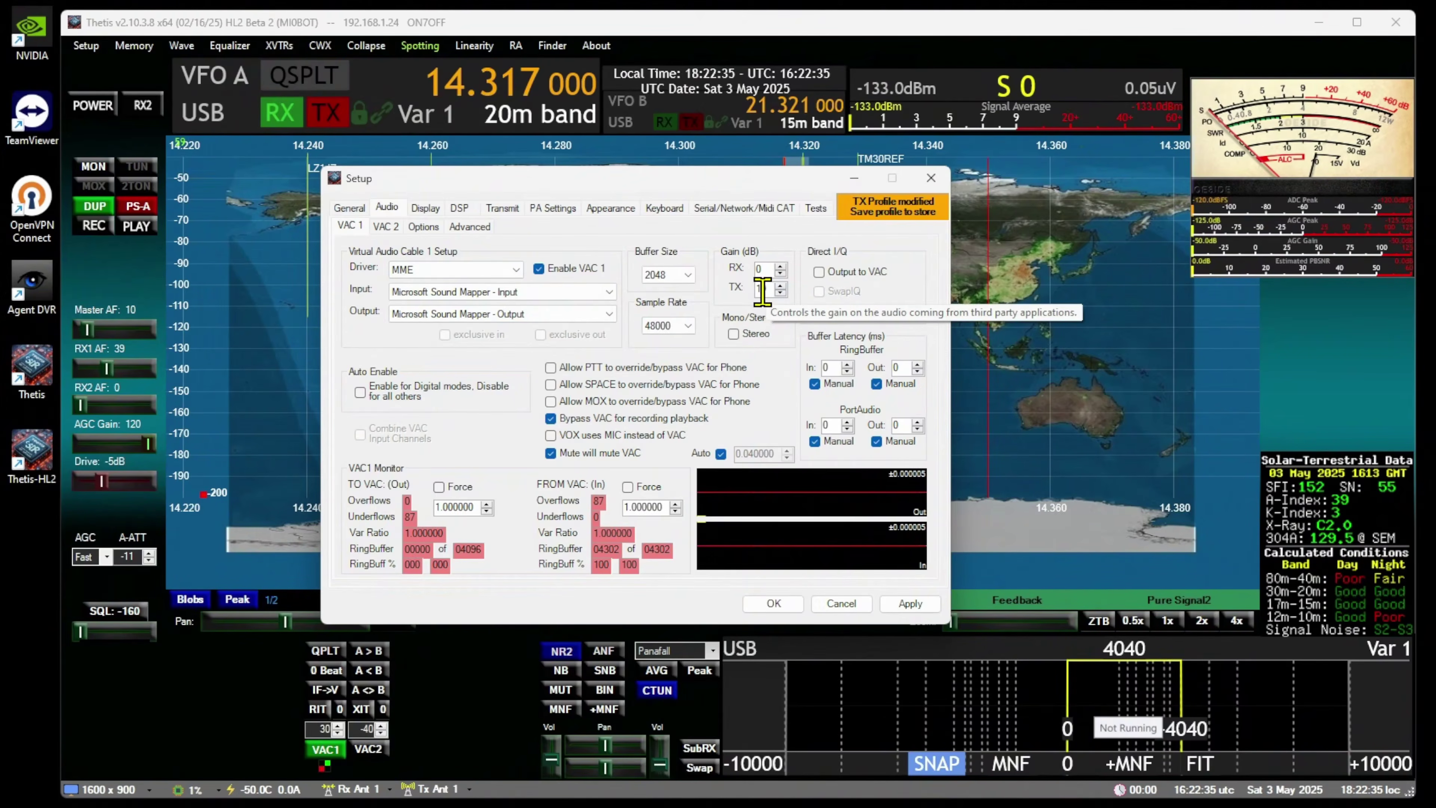
type("8")
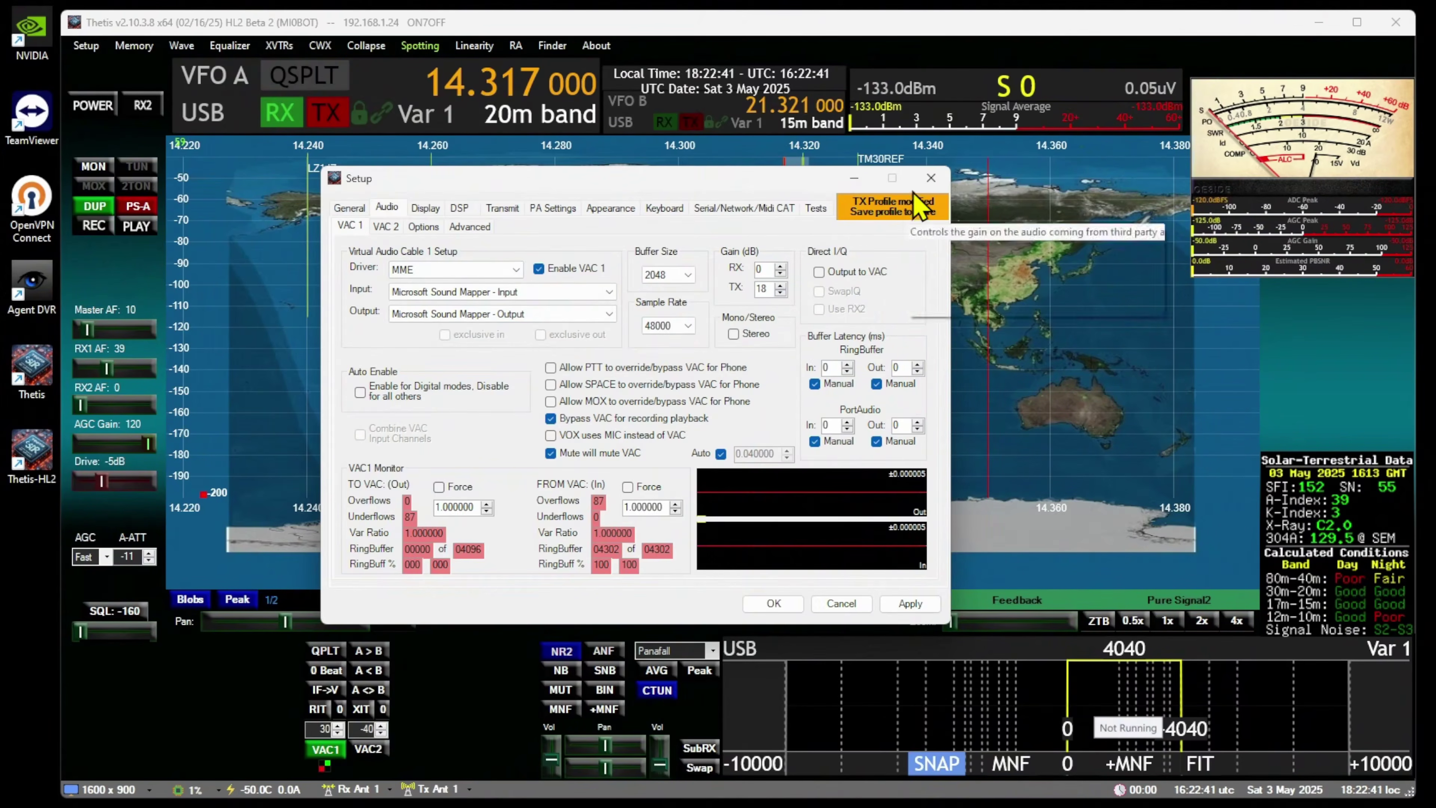
left_click(932, 180)
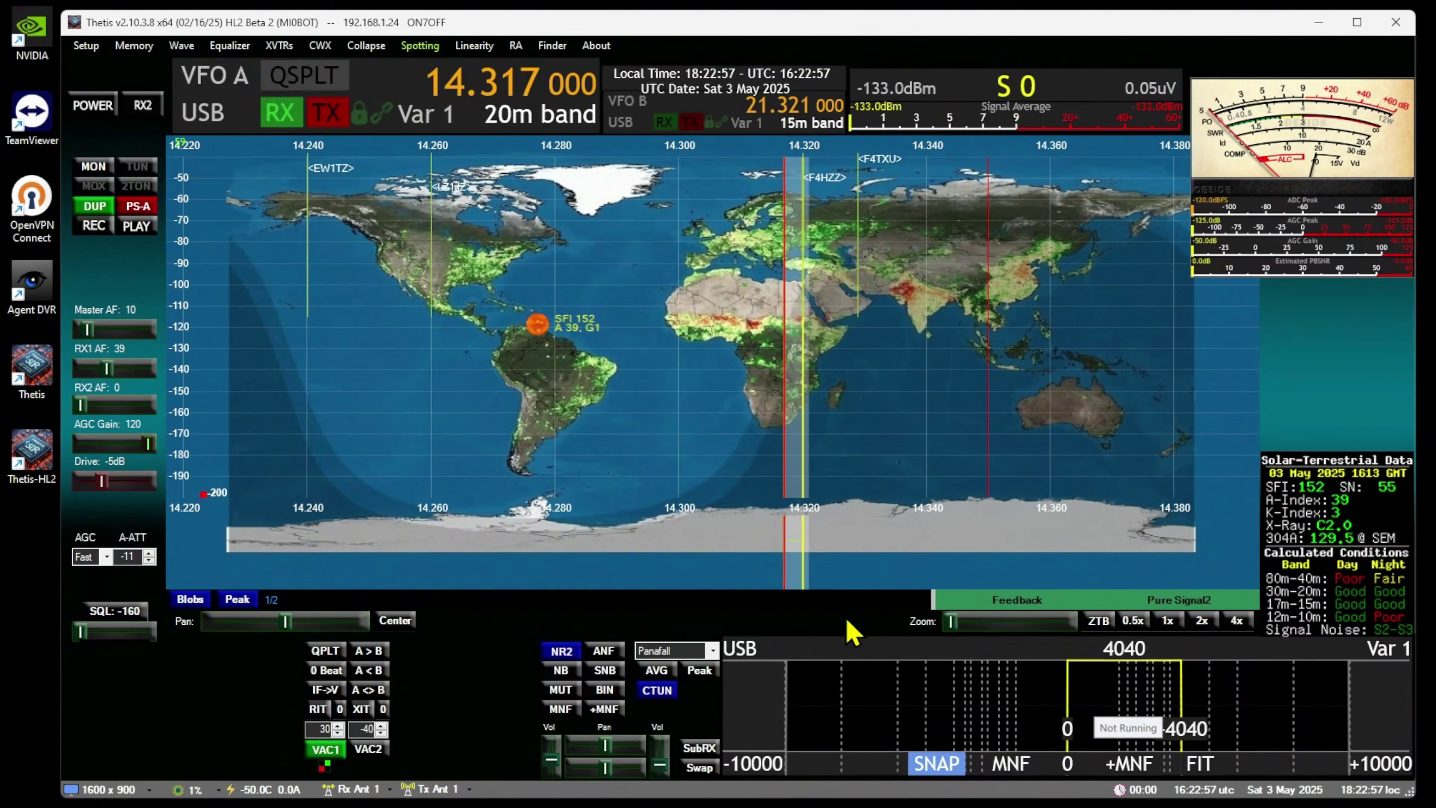
Move the RX1 filter display up to uncover the transmit profile controls and power on the radio.
mouse_move(864, 659)
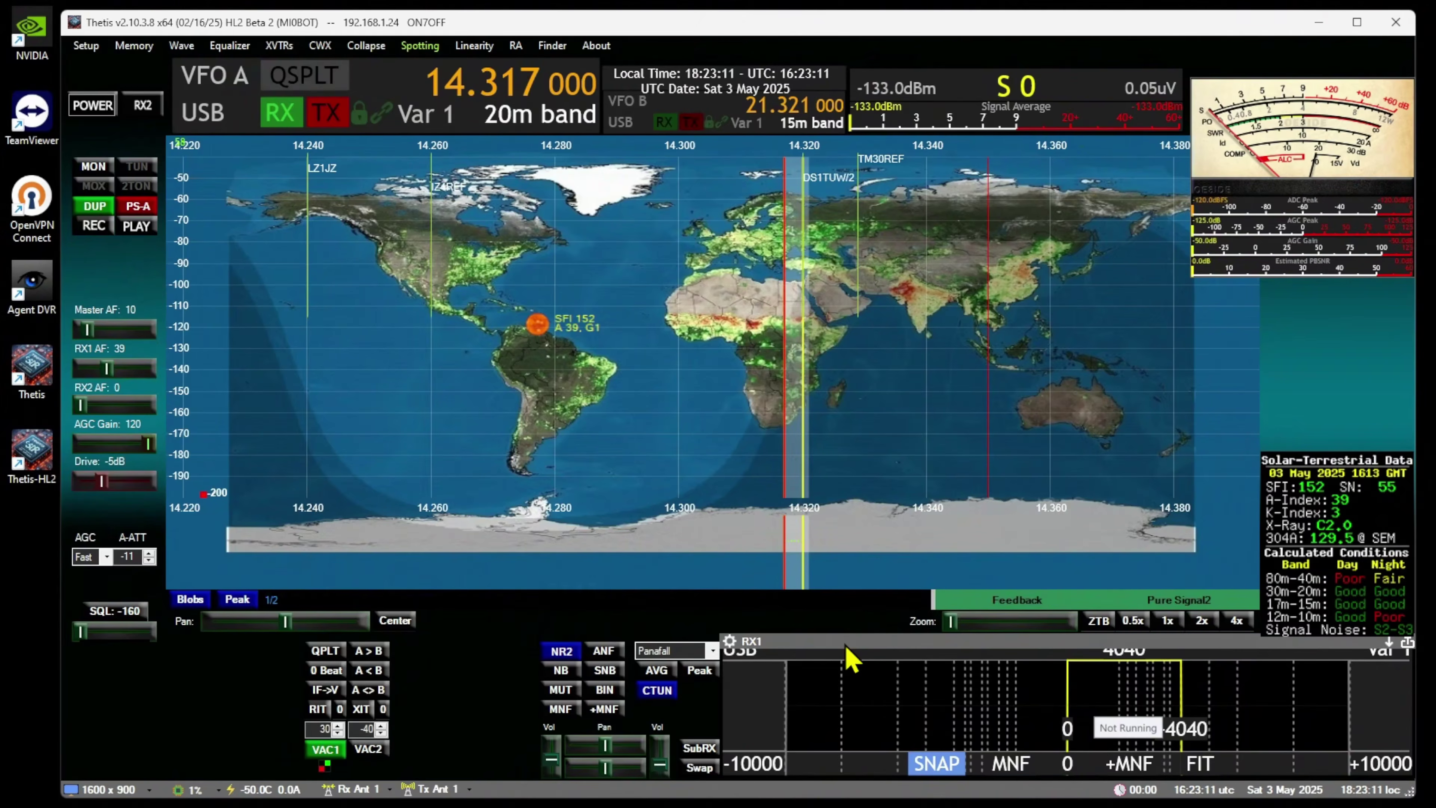
left_click_drag(851, 659, 841, 484)
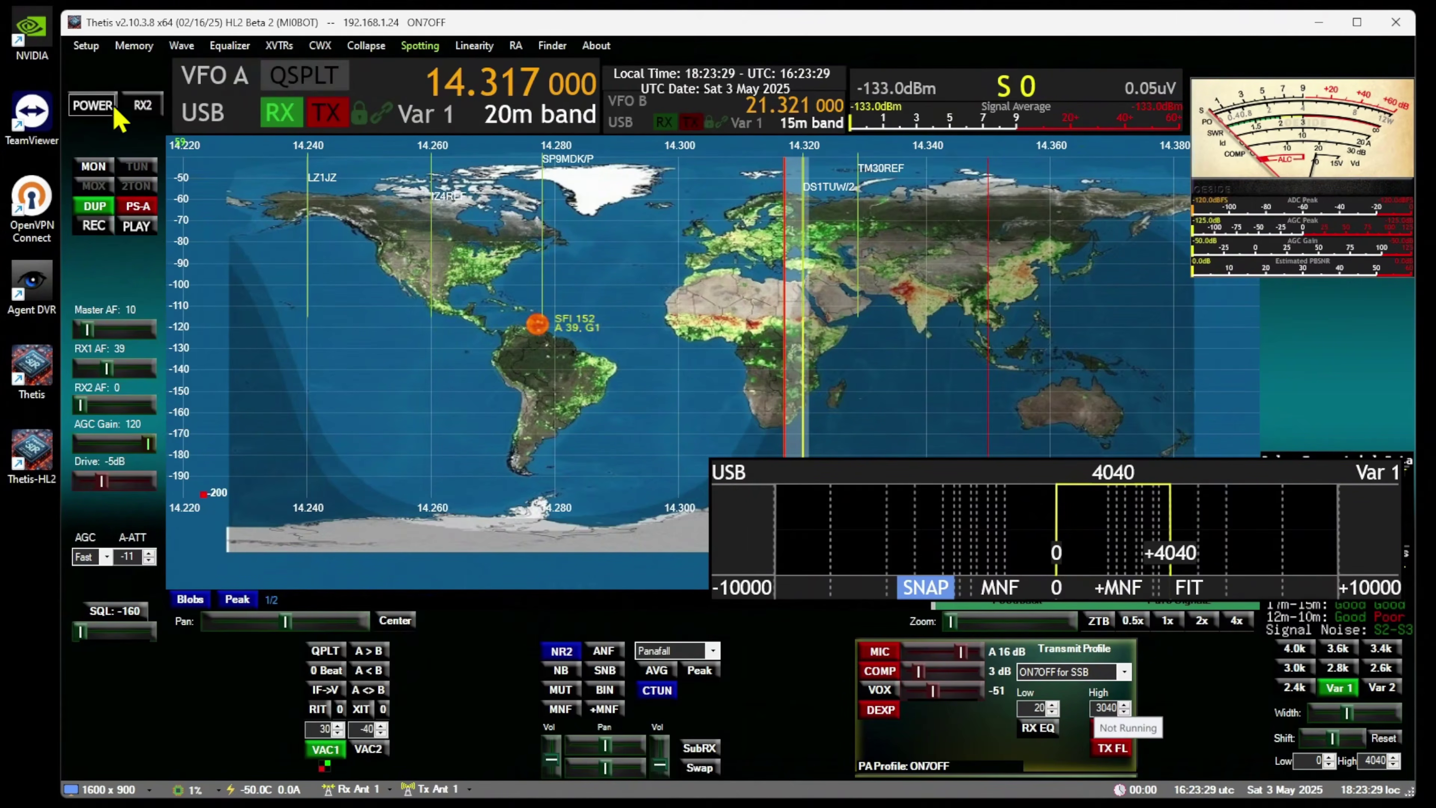
left_click(93, 105)
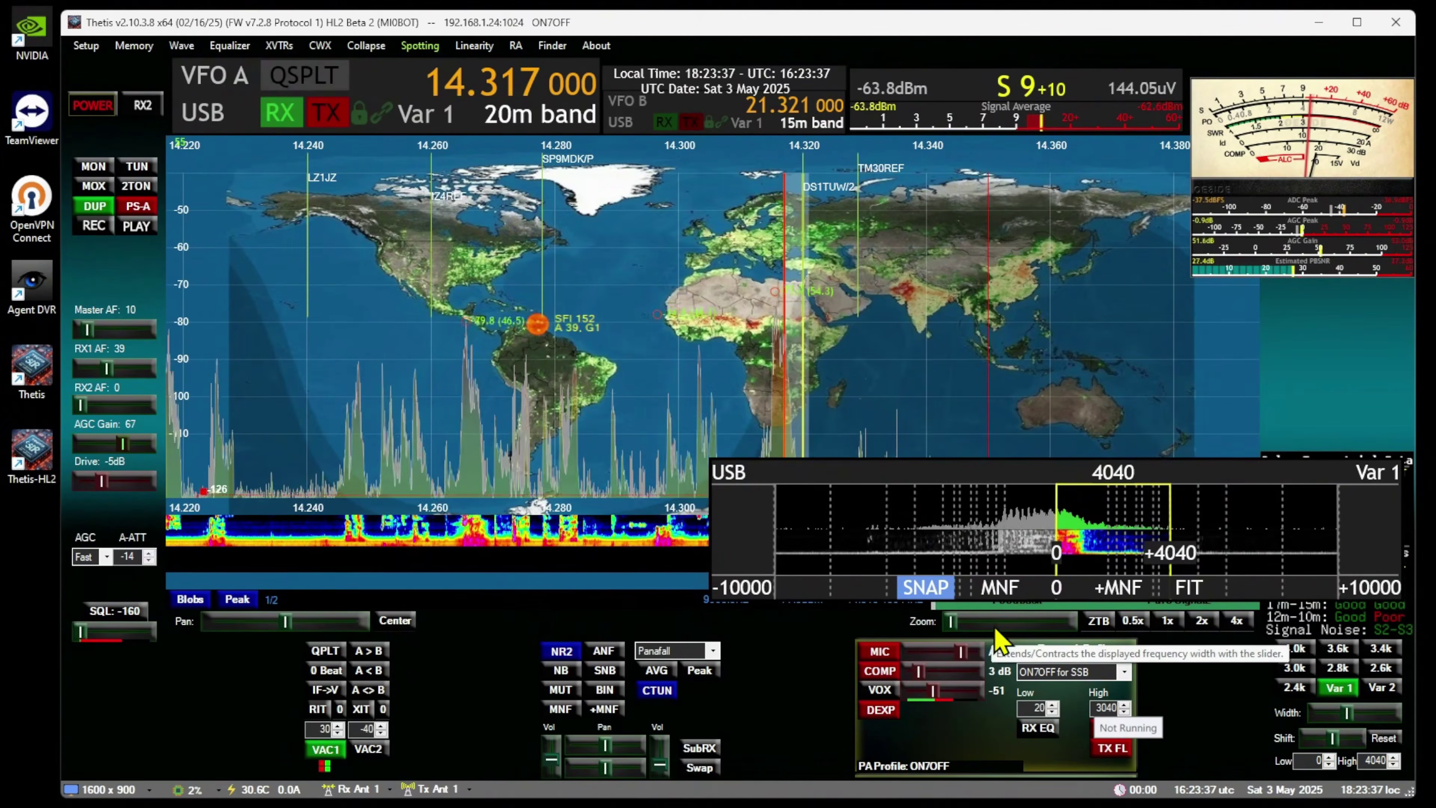
Key the transmitter for a voice test, adjust the microphone gain to 26 dB and return to receive.
key("space")
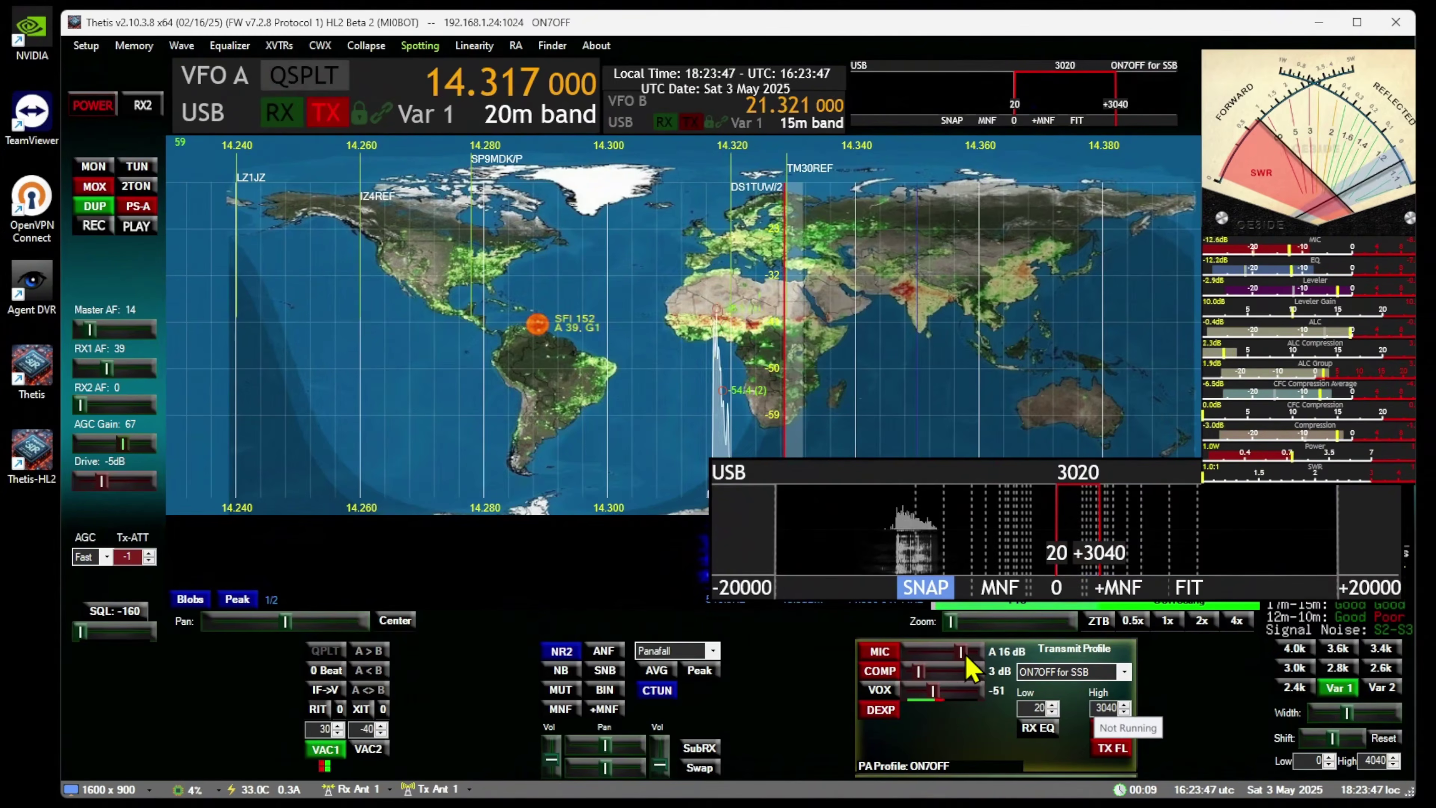
scroll(967, 659, "up", 8)
scroll(967, 667, "down", 2)
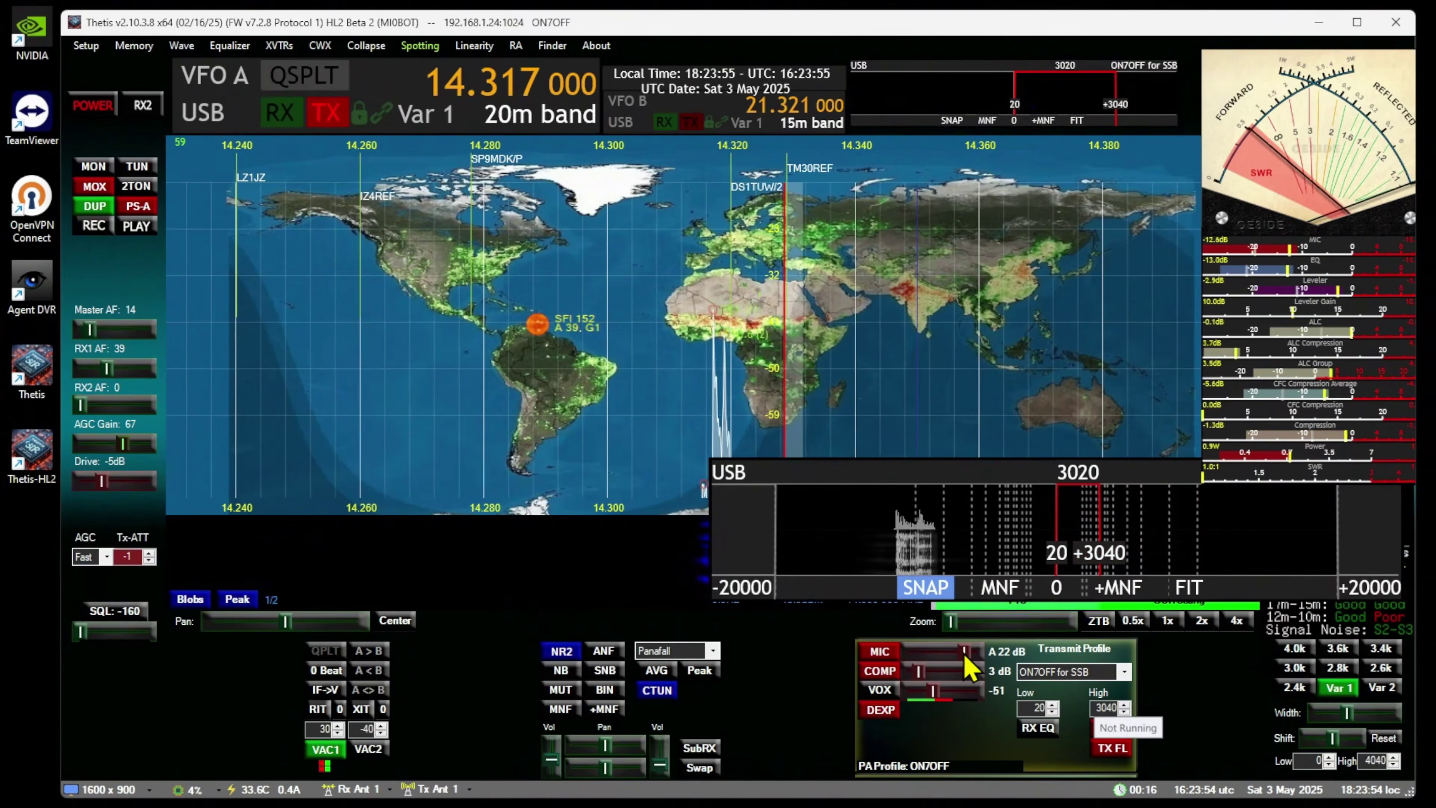
scroll(968, 667, "up", 10)
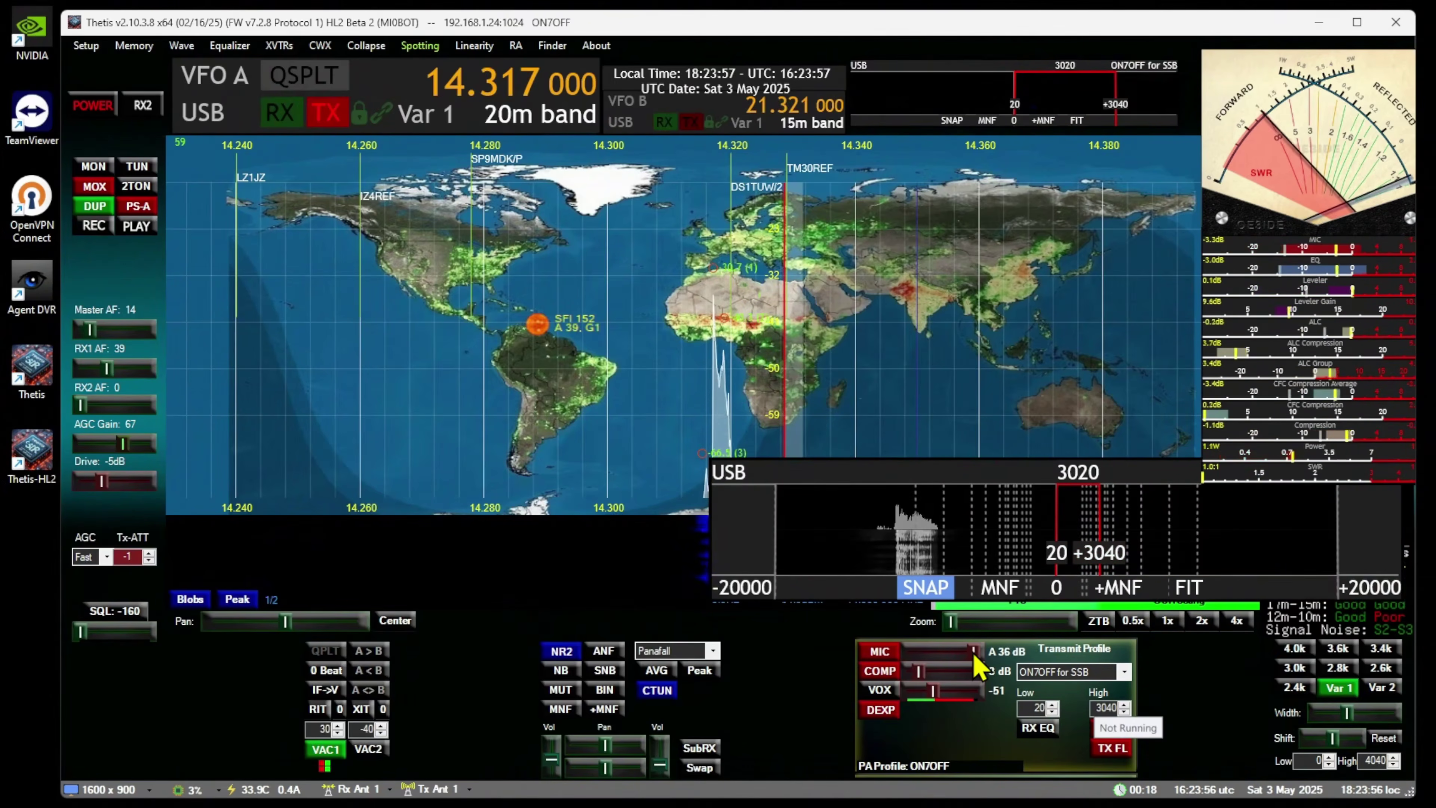
left_click_drag(974, 659, 965, 659)
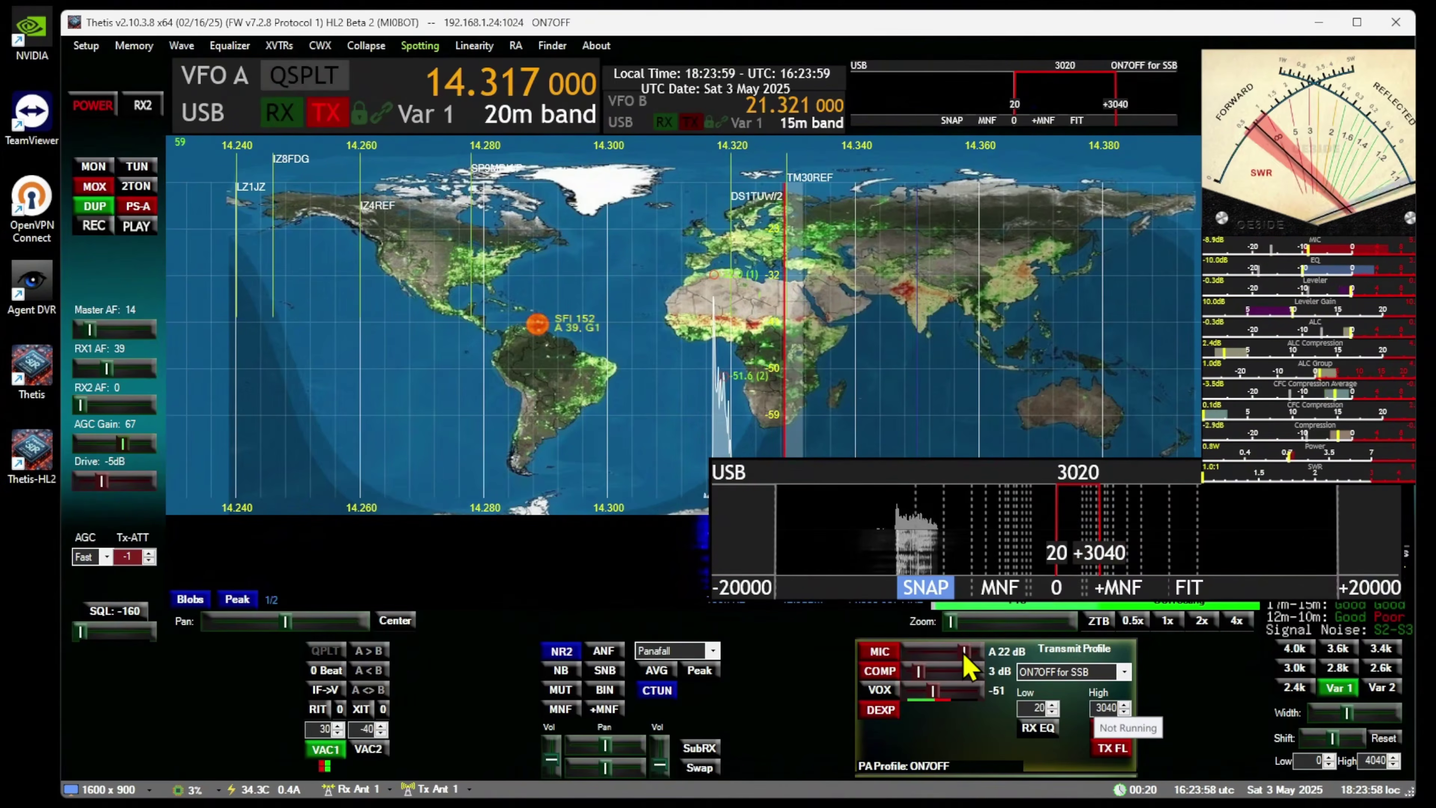
scroll(968, 664, "up", 4)
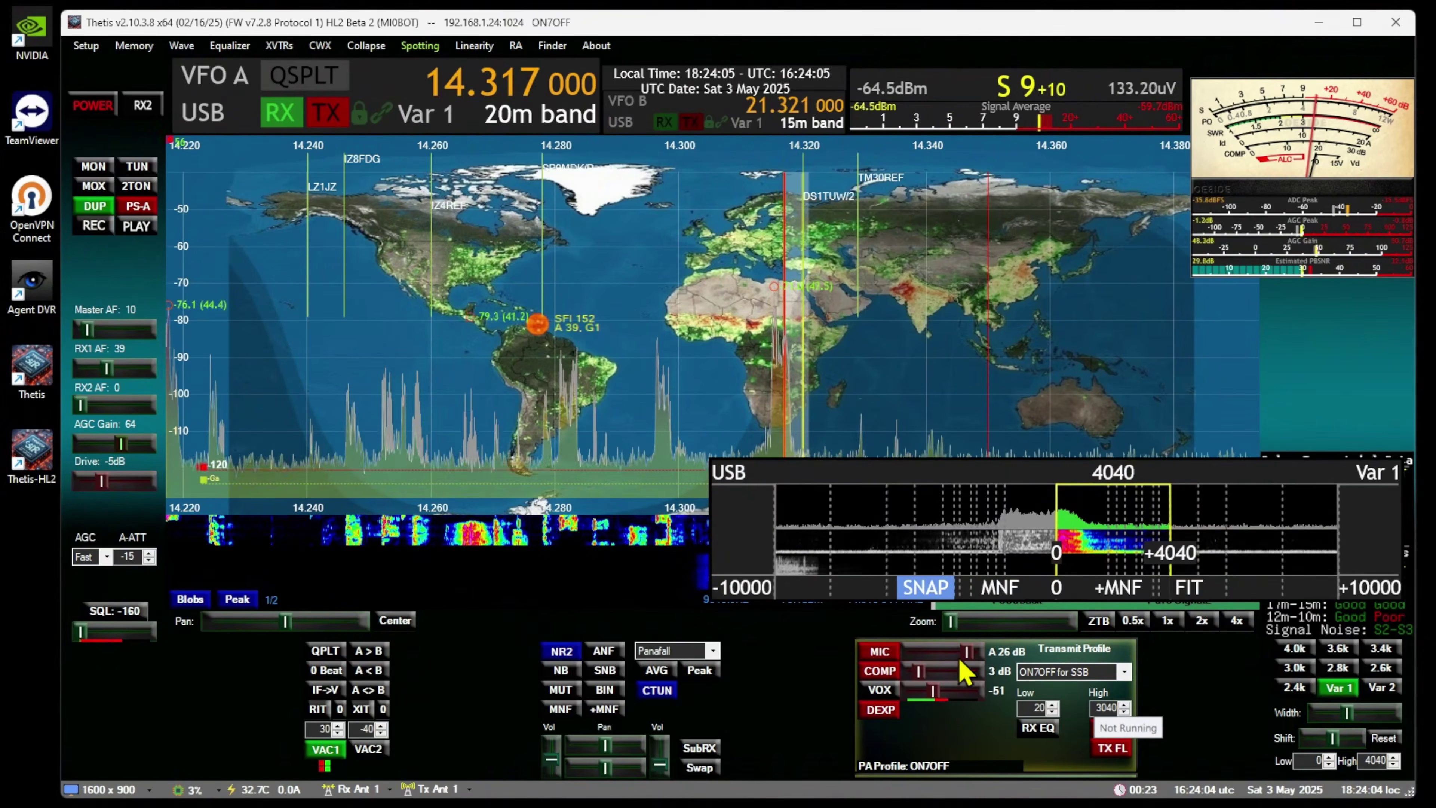
Mute the receiver audio and move the RX1 filter display back down over the transmit profile controls.
left_click(575, 687)
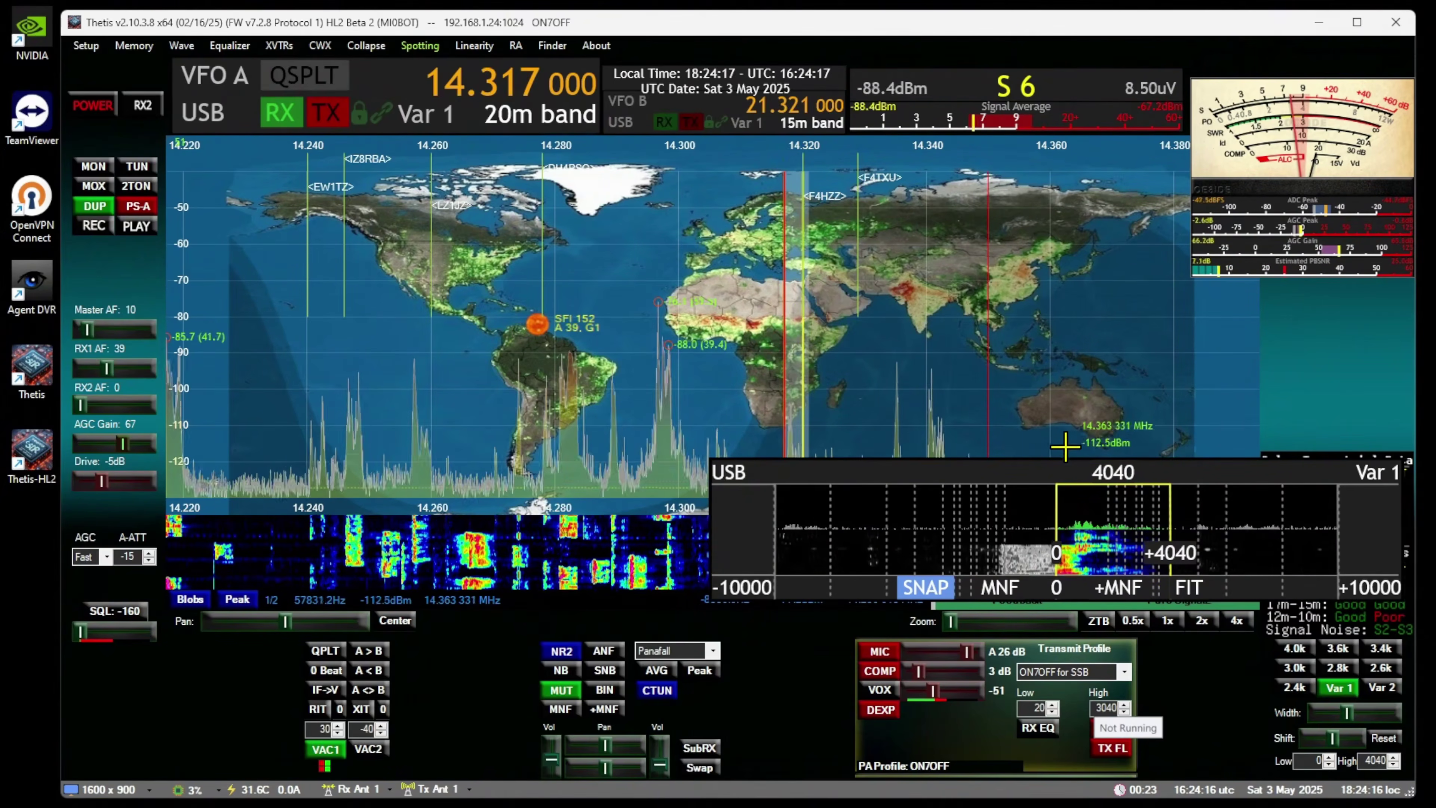
mouse_move(1056, 474)
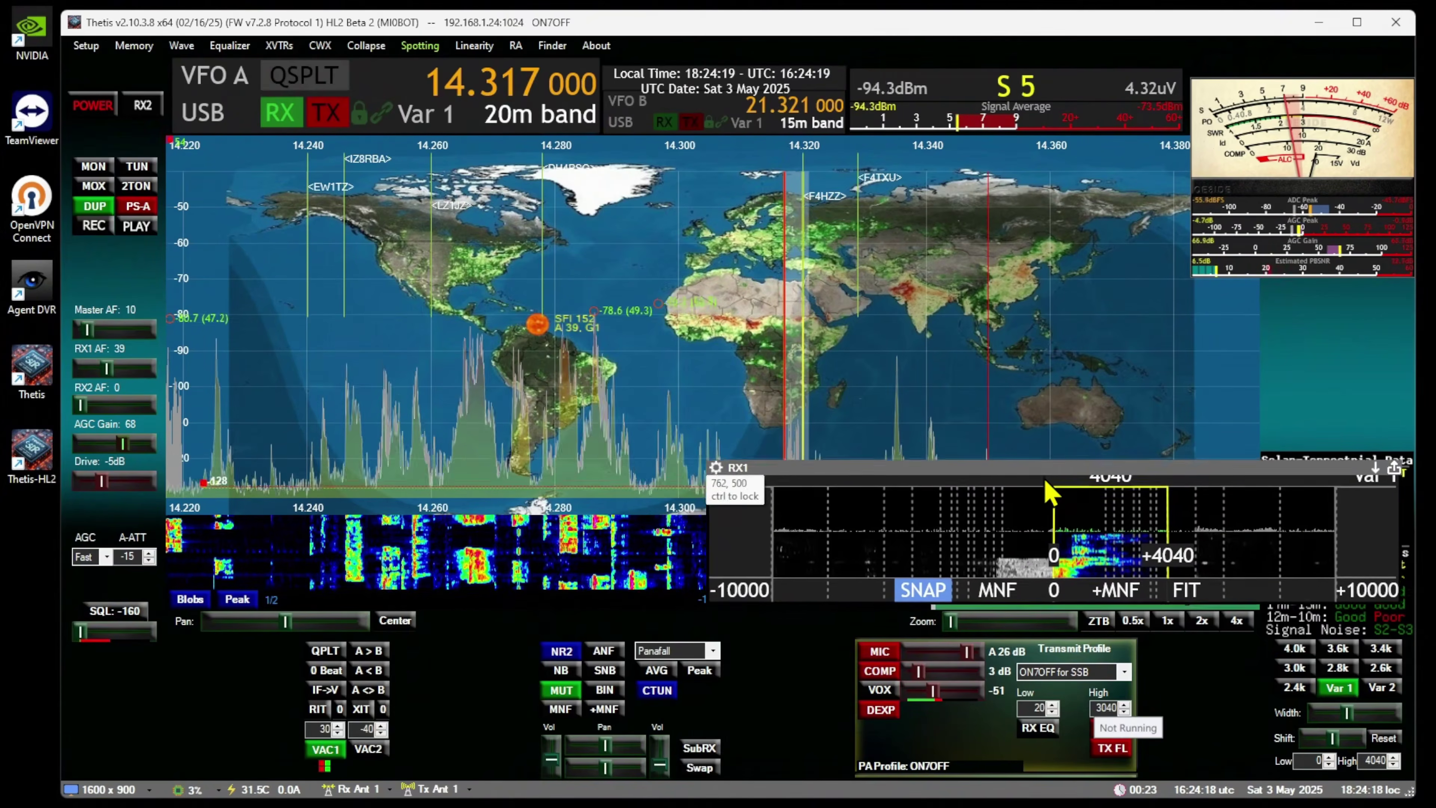
left_click_drag(1049, 487, 1084, 648)
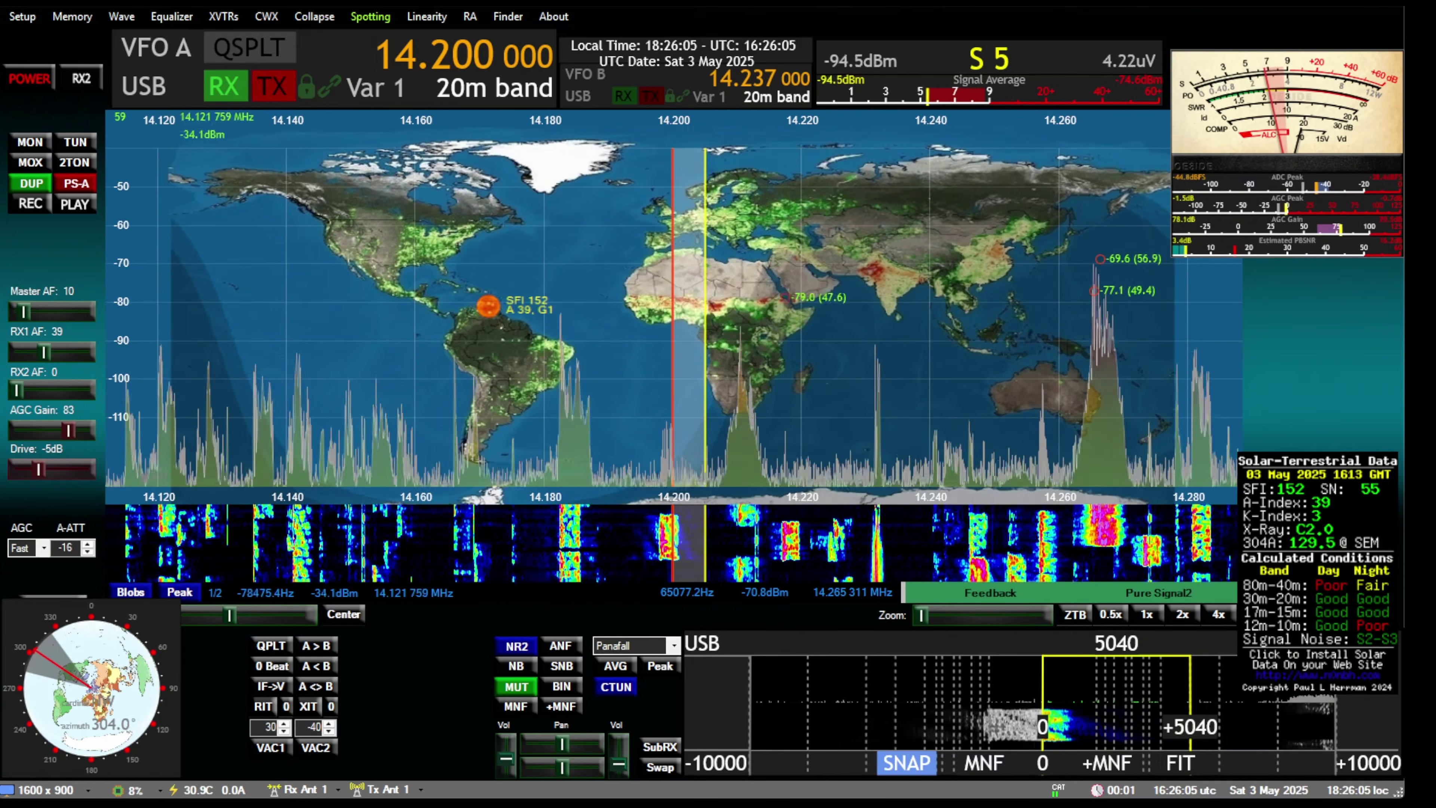
Set VFO A to USB mode on the 20 m band with the 5.0k filter.
left_click(146, 86)
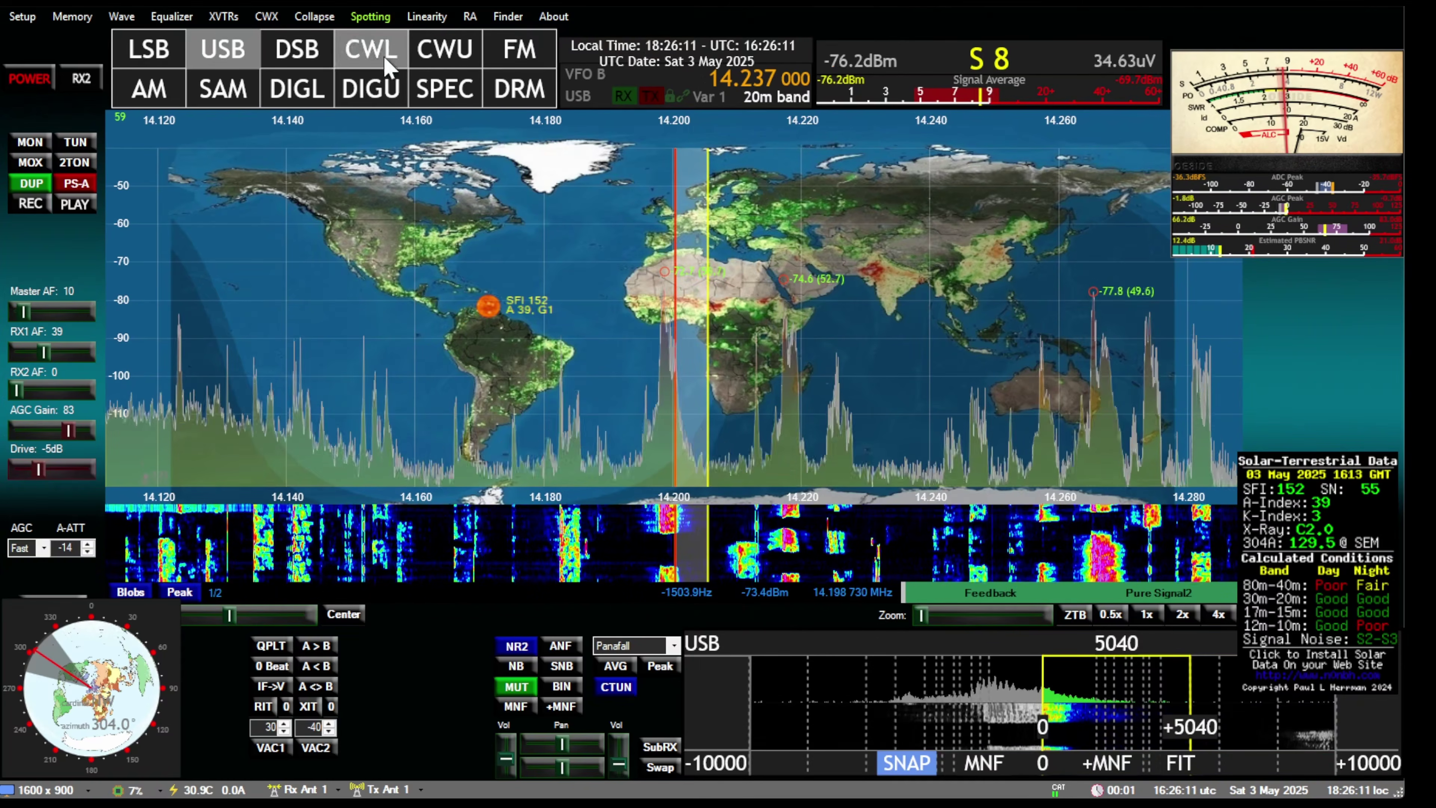
left_click(224, 51)
left_click(460, 105)
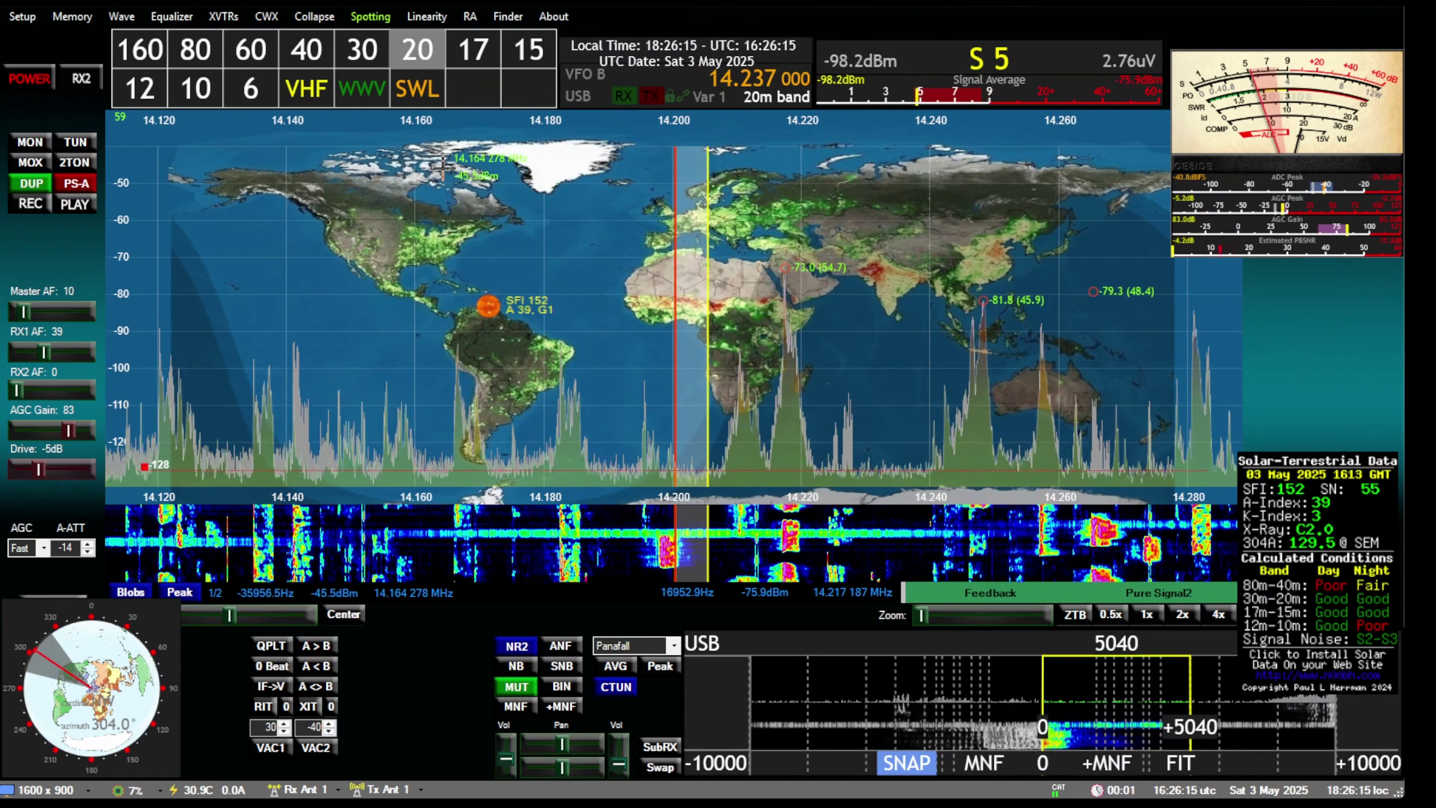
left_click(426, 62)
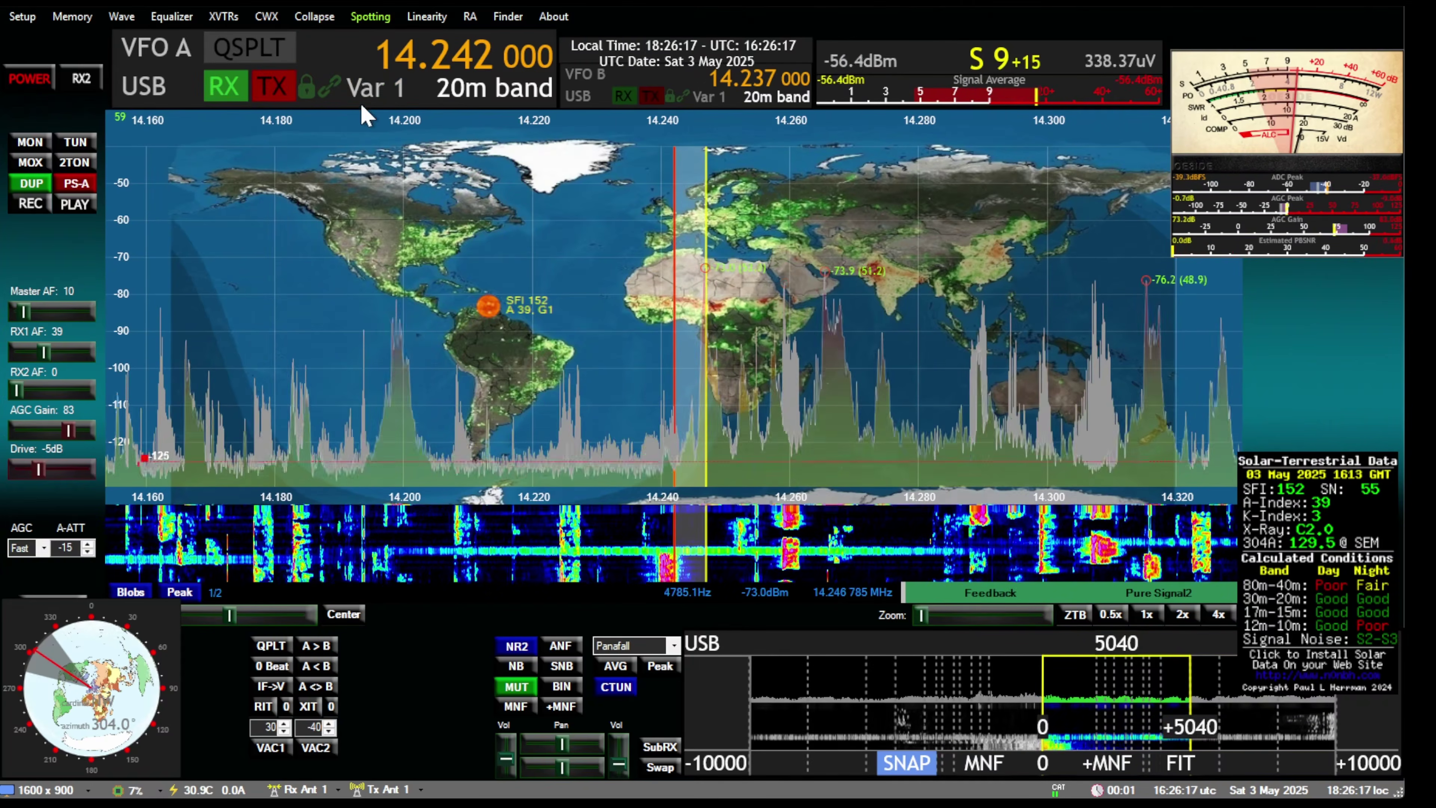
left_click(371, 95)
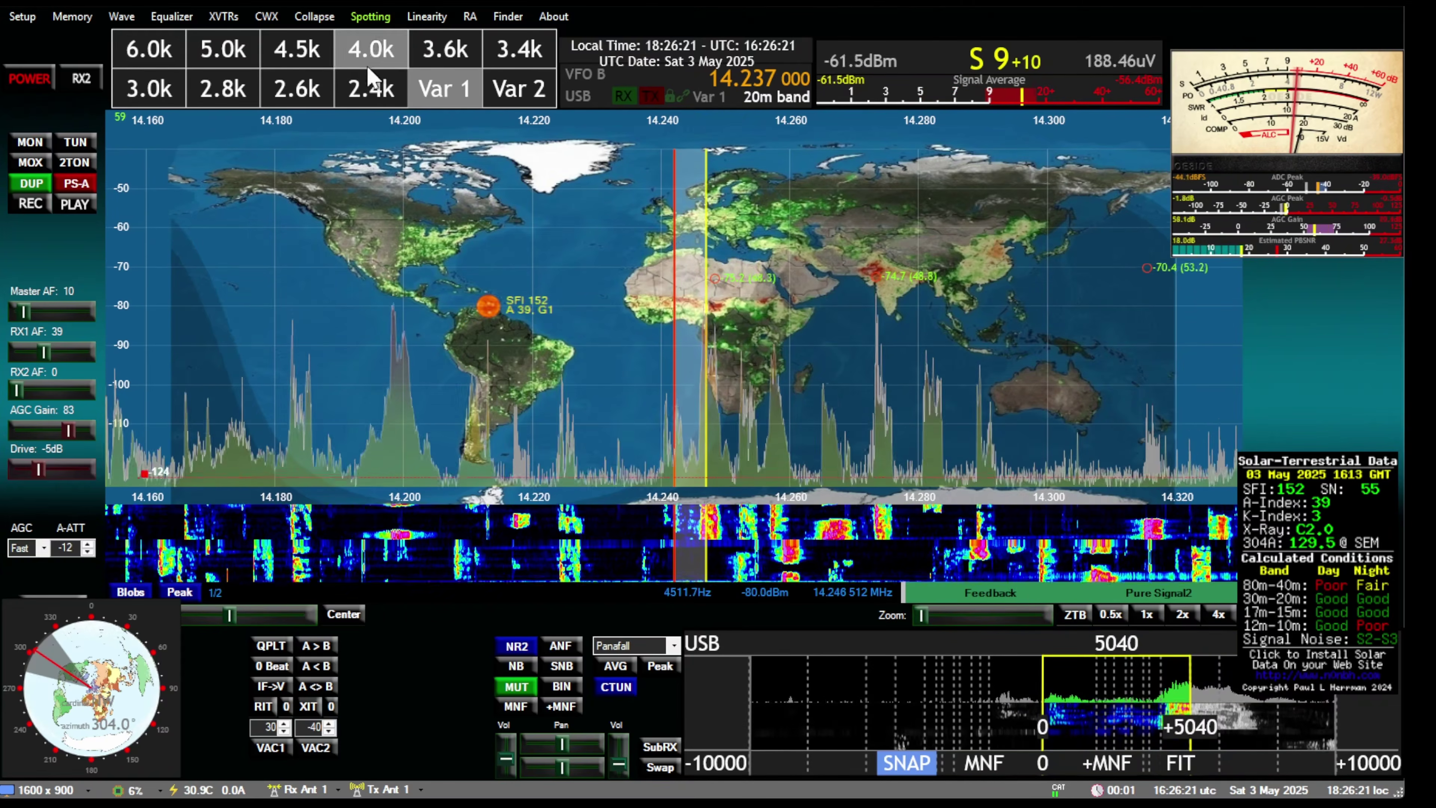
left_click(223, 49)
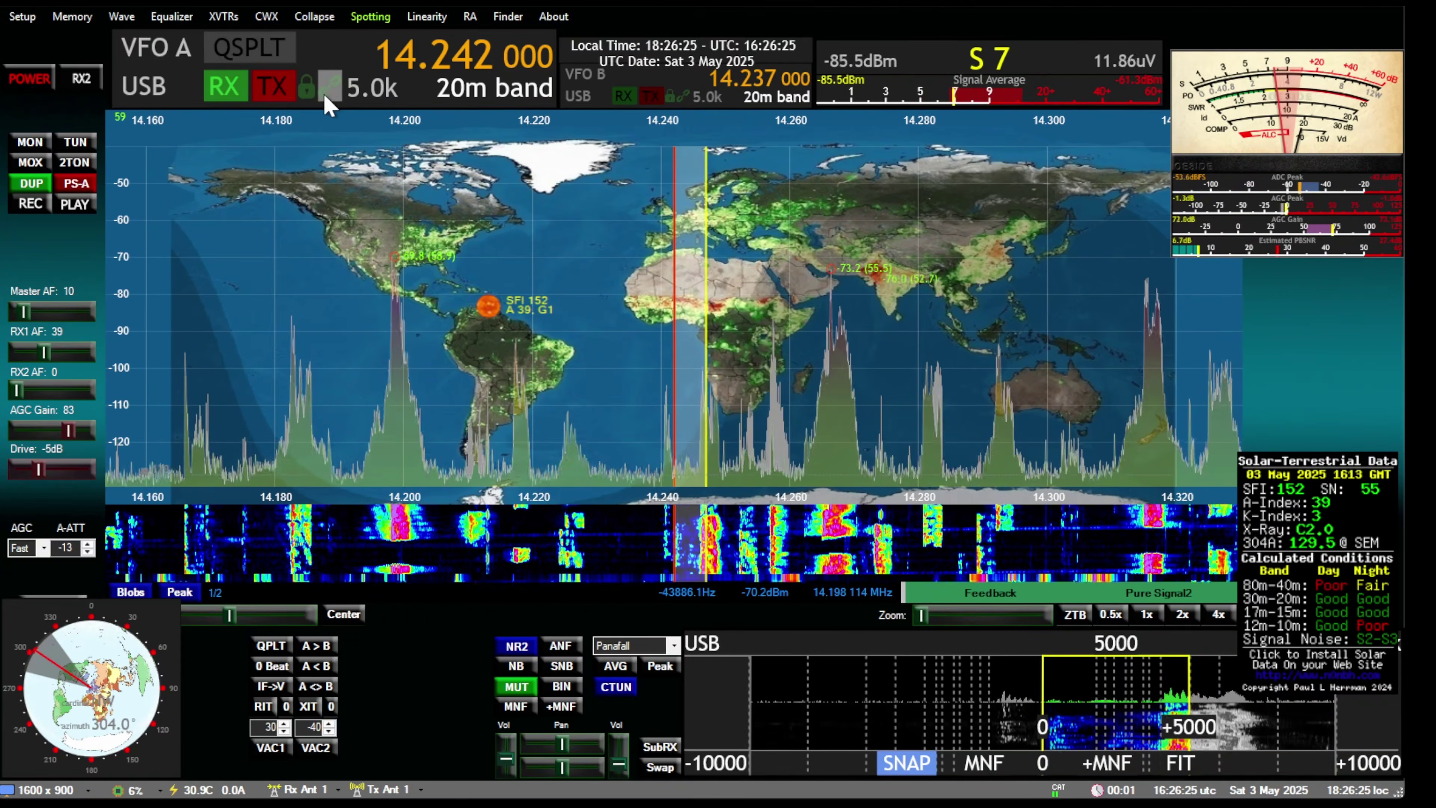
Sync VFO B to VFO A's frequency and release the sync, and switch quick split on and off again.
left_click(310, 97)
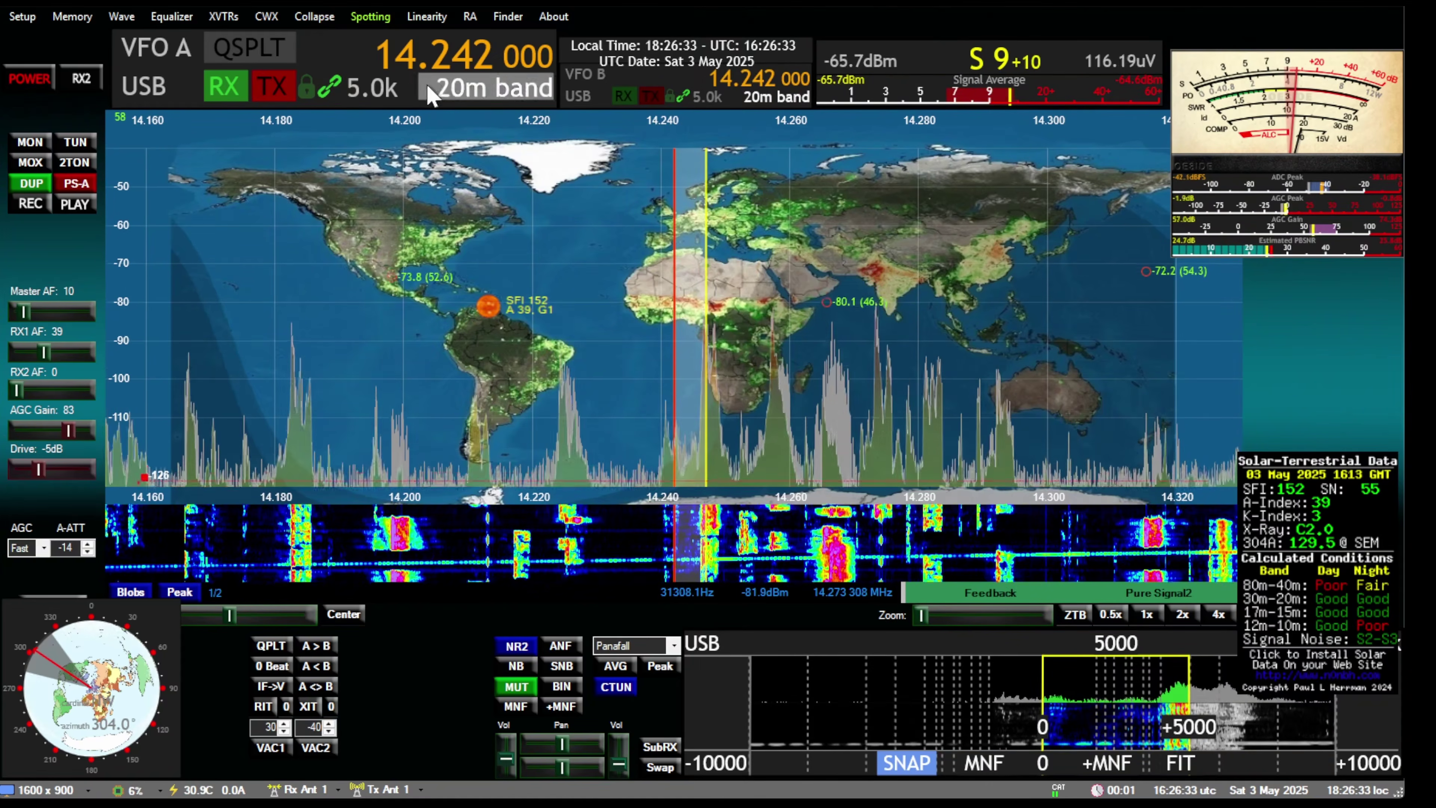
left_click(331, 87)
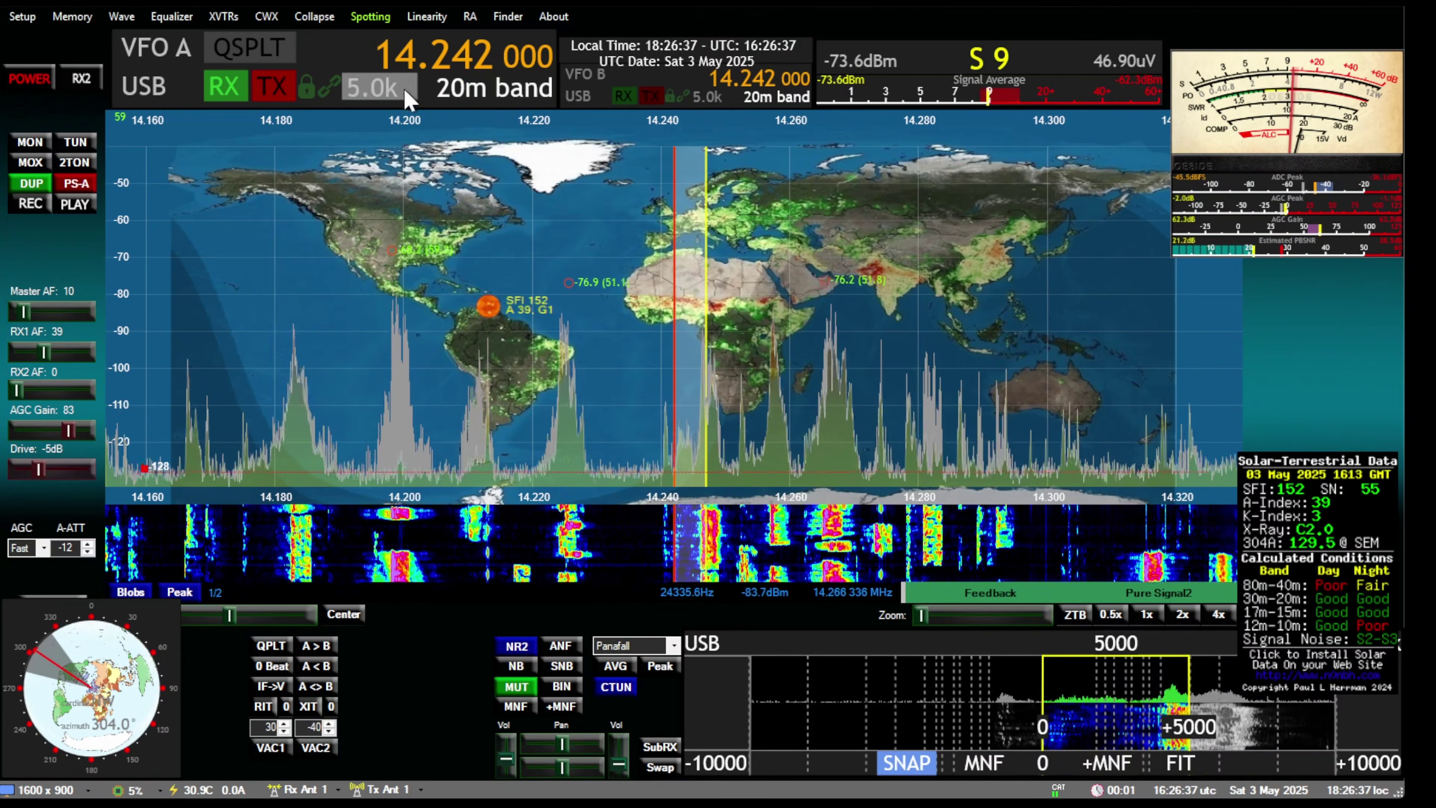
left_click(237, 57)
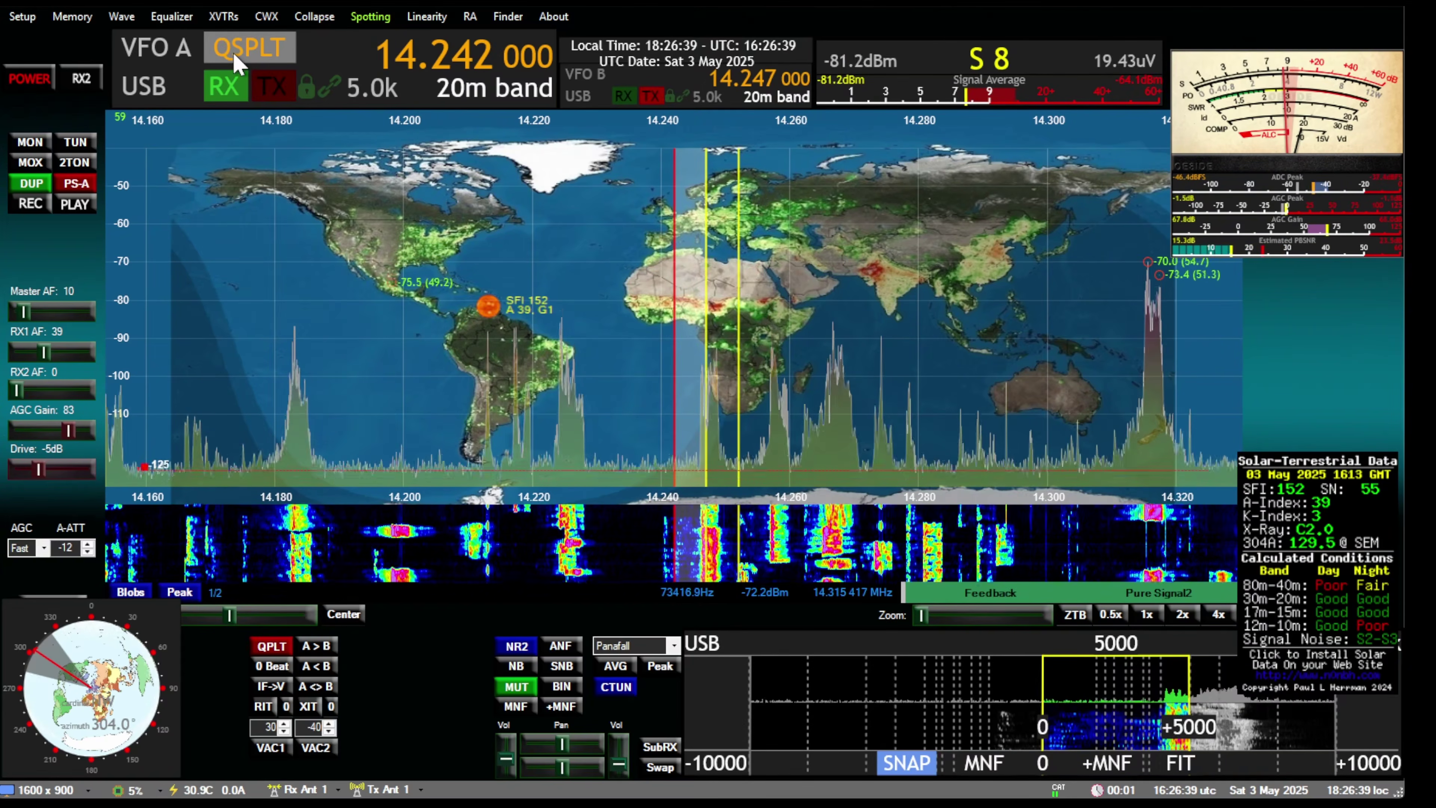
left_click(237, 56)
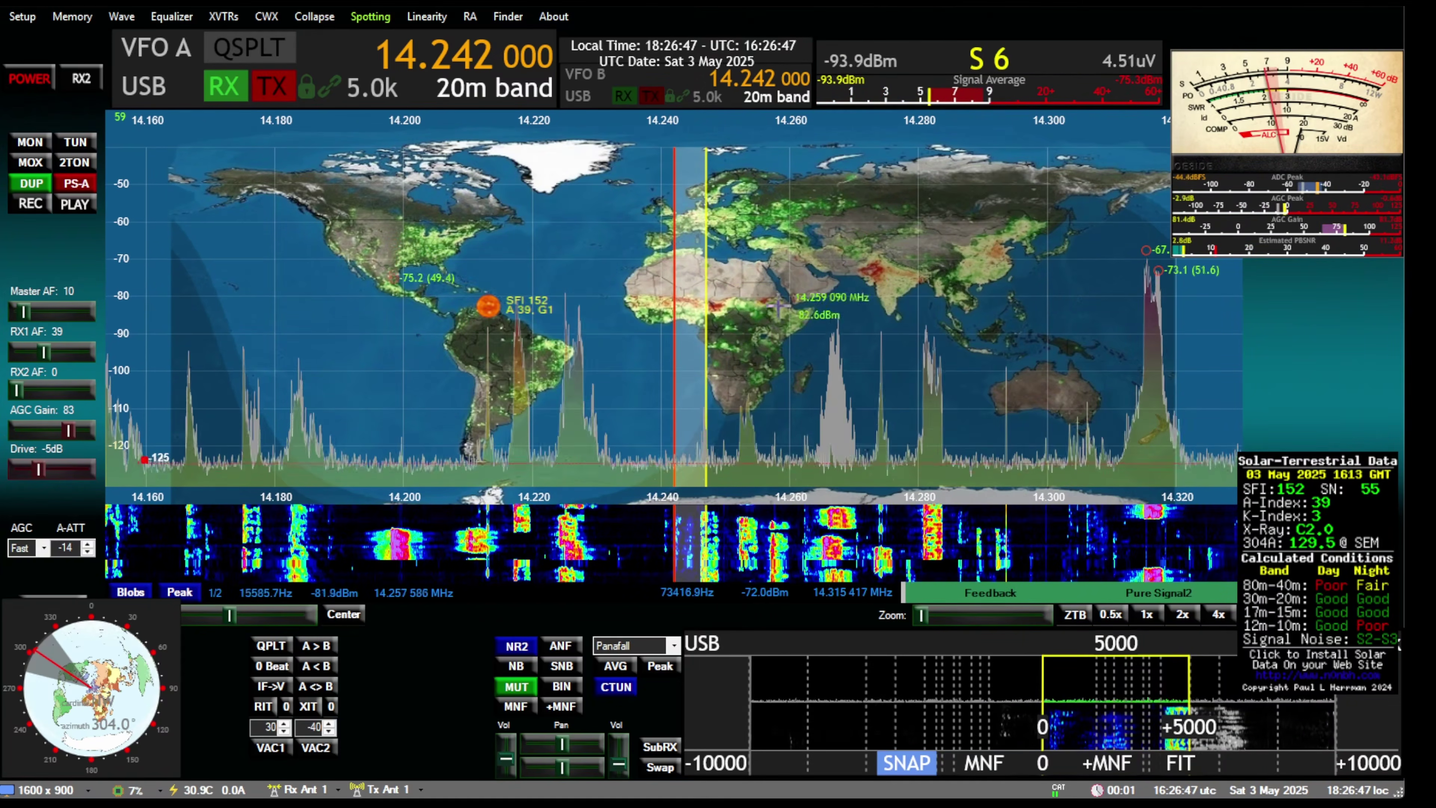
Tune VFO A up and down in 500 Hz steps around 14.240 to 14.247 MHz, finishing at 14.244 500 MHz.
scroll(772, 289, "down", 3)
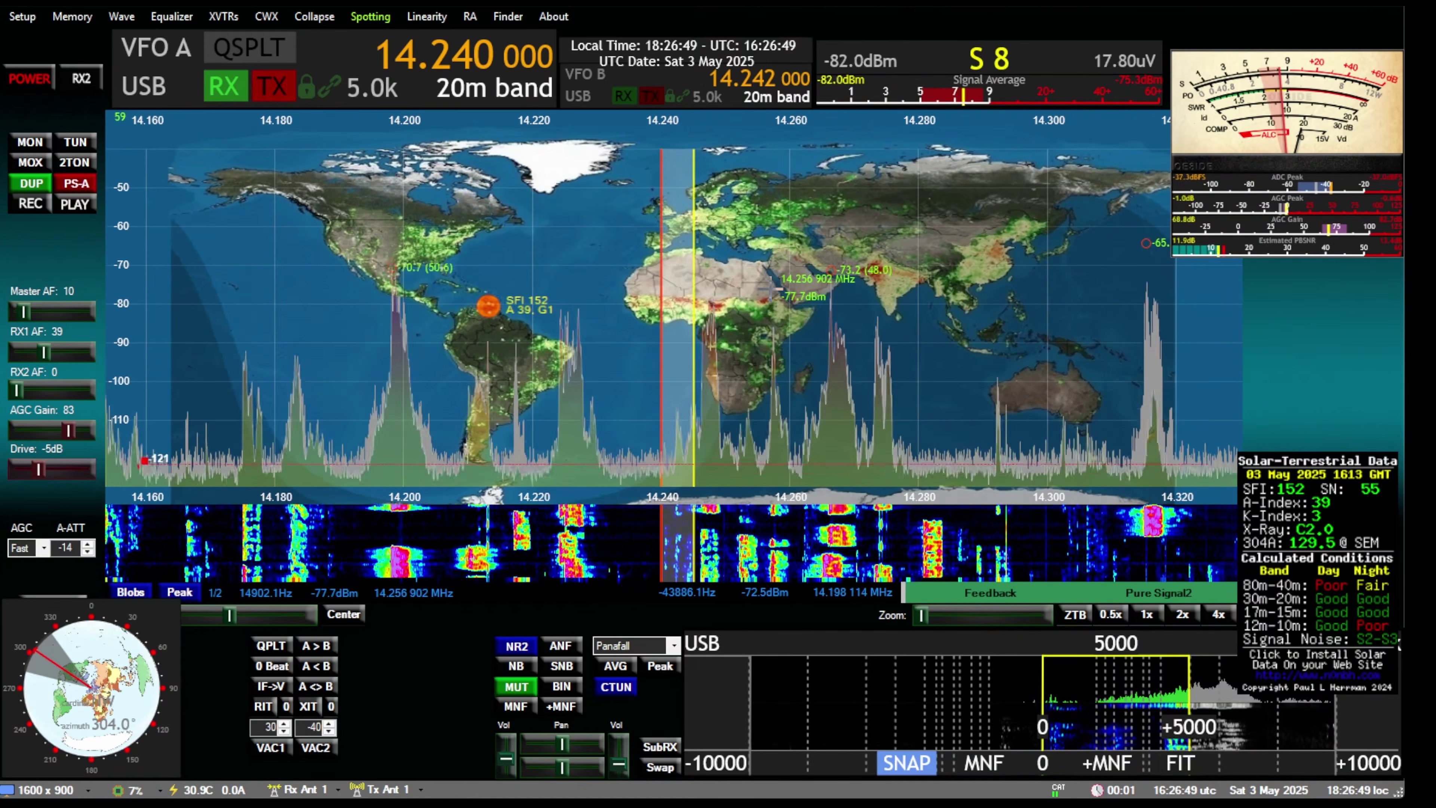
scroll(772, 290, "up", 10)
scroll(771, 289, "up", 5)
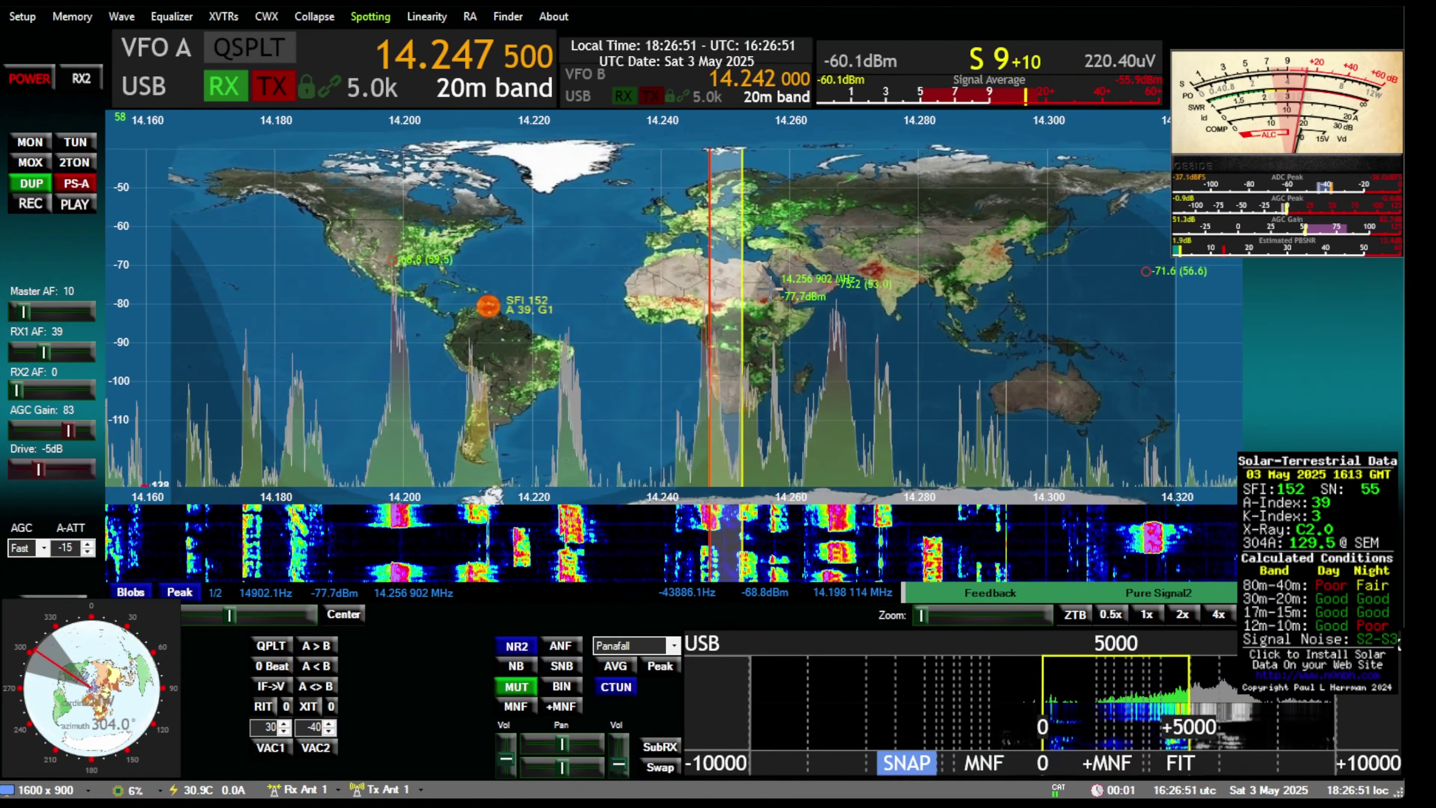
scroll(773, 291, "down", 1)
scroll(775, 292, "down", 3)
scroll(778, 295, "up", 2)
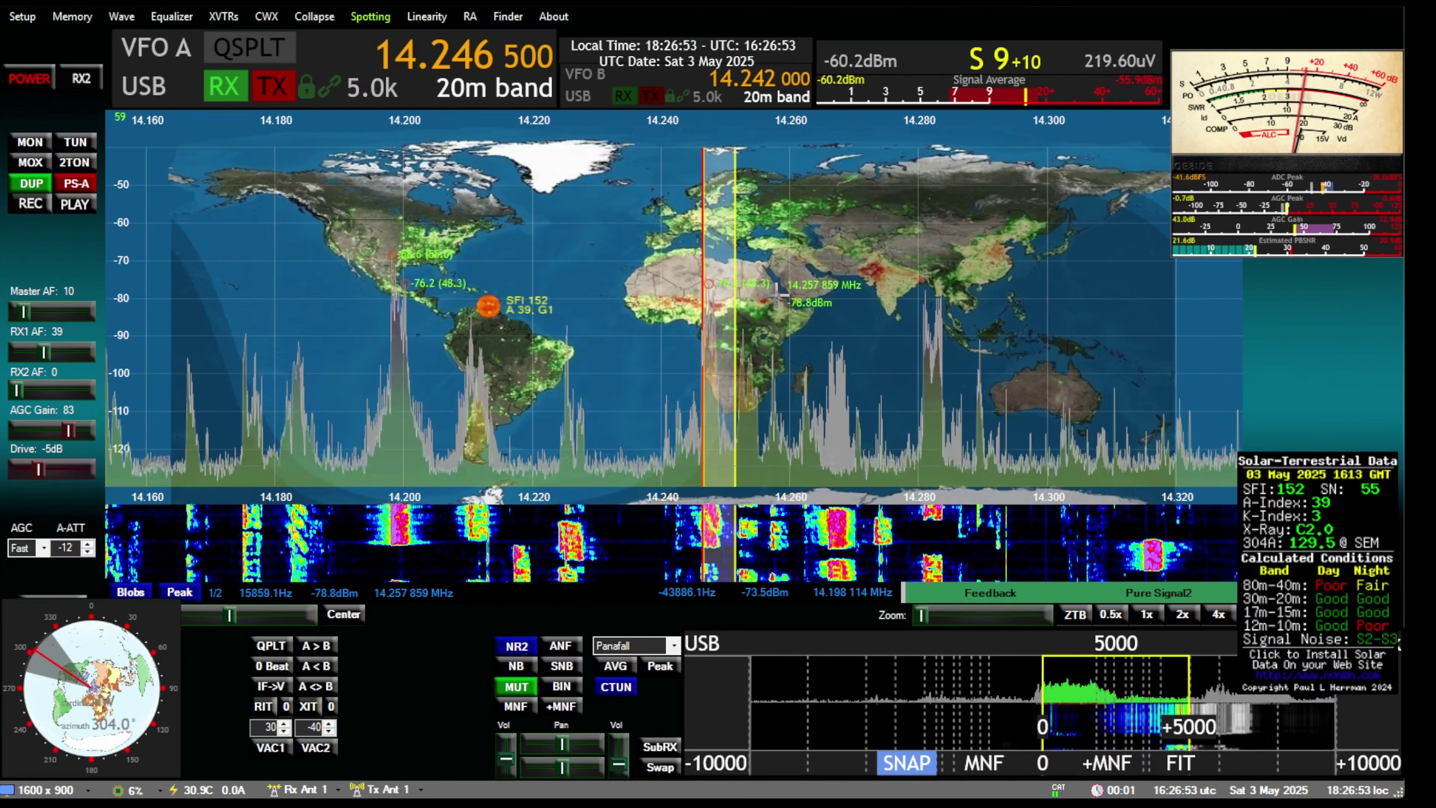
scroll(778, 295, "down", 3)
scroll(794, 302, "down", 3)
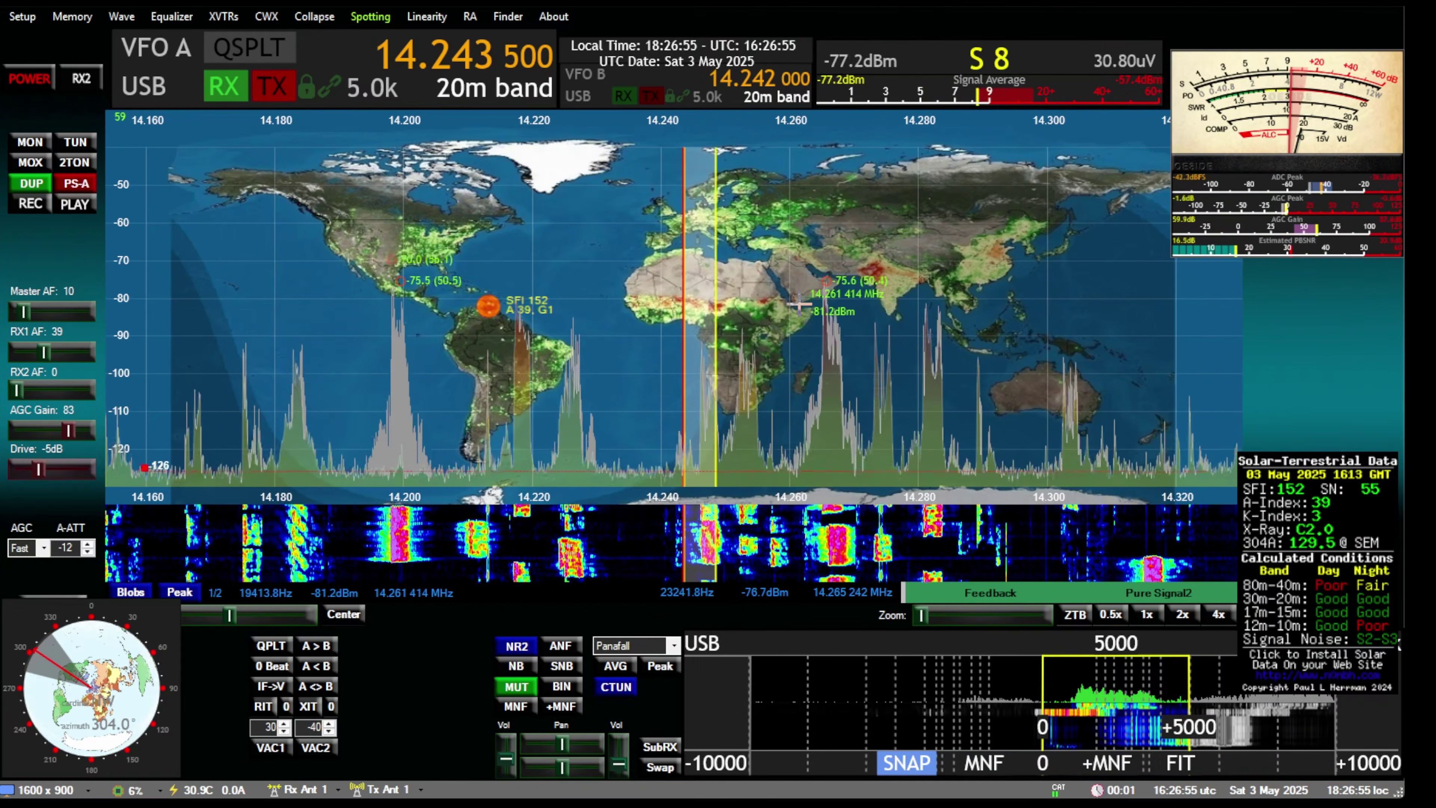
scroll(792, 300, "up", 4)
scroll(789, 298, "down", 5)
scroll(786, 296, "up", 3)
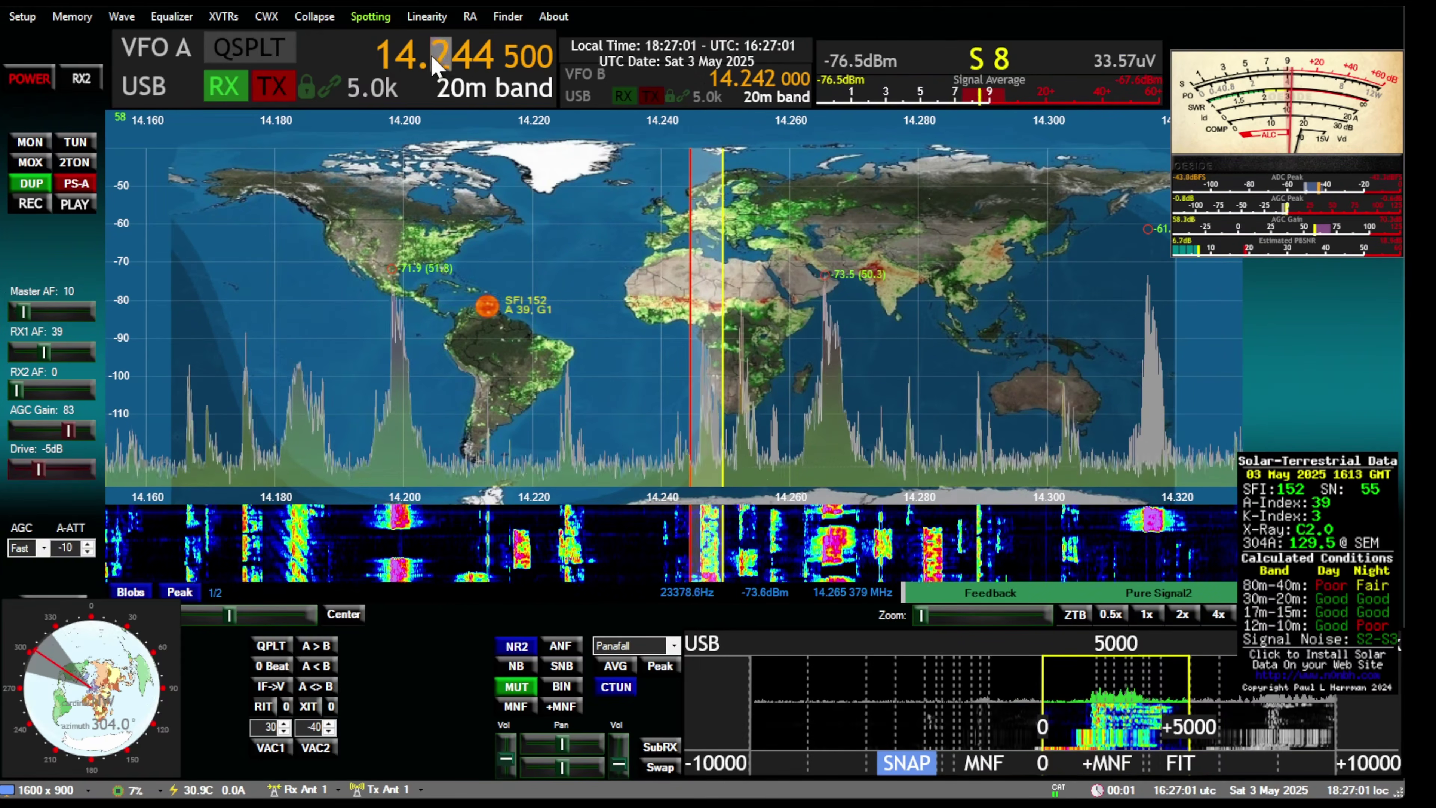
Choose 500 Hz as the tuning step for VFO A.
right_click(471, 69)
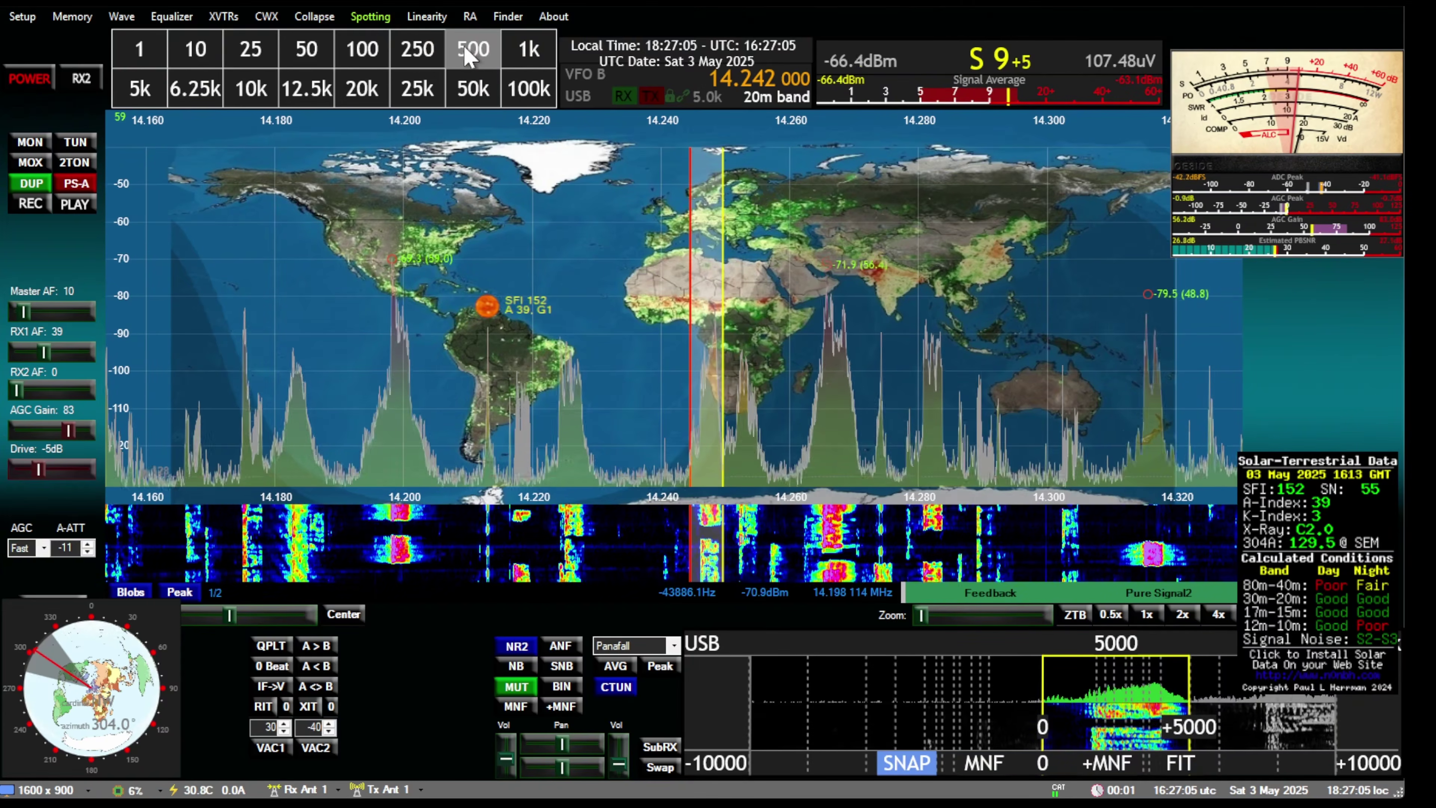
left_click(470, 55)
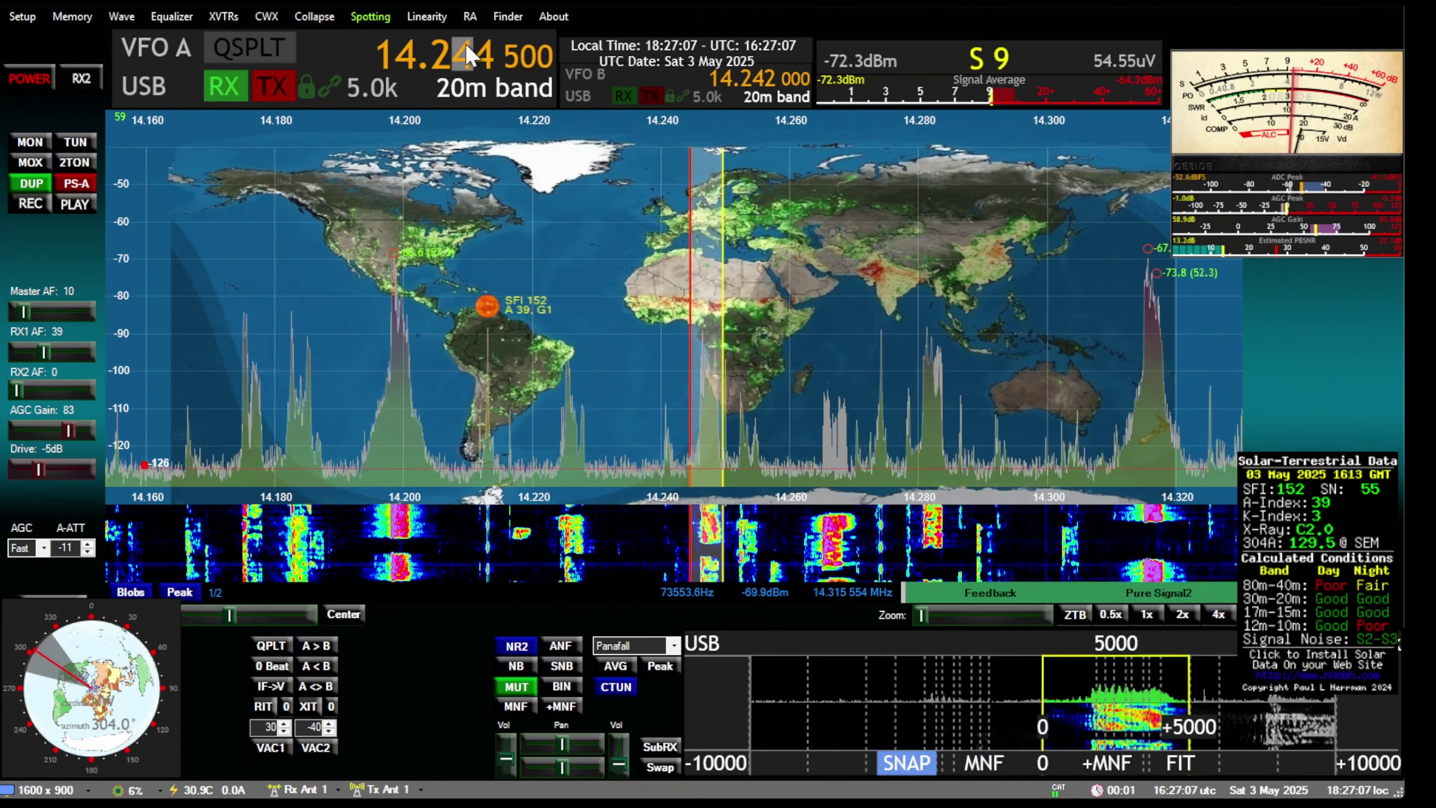
right_click(467, 55)
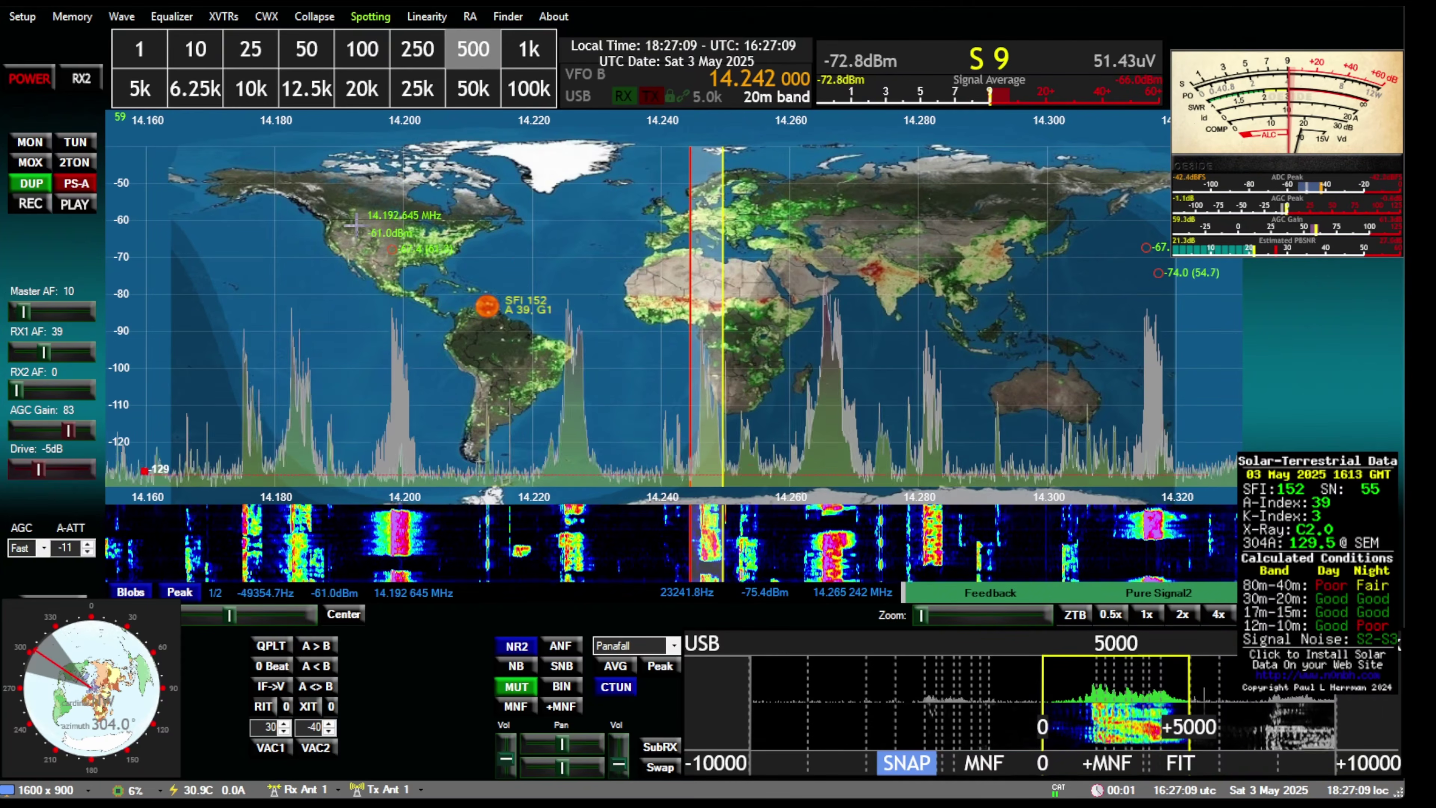
left_click(474, 56)
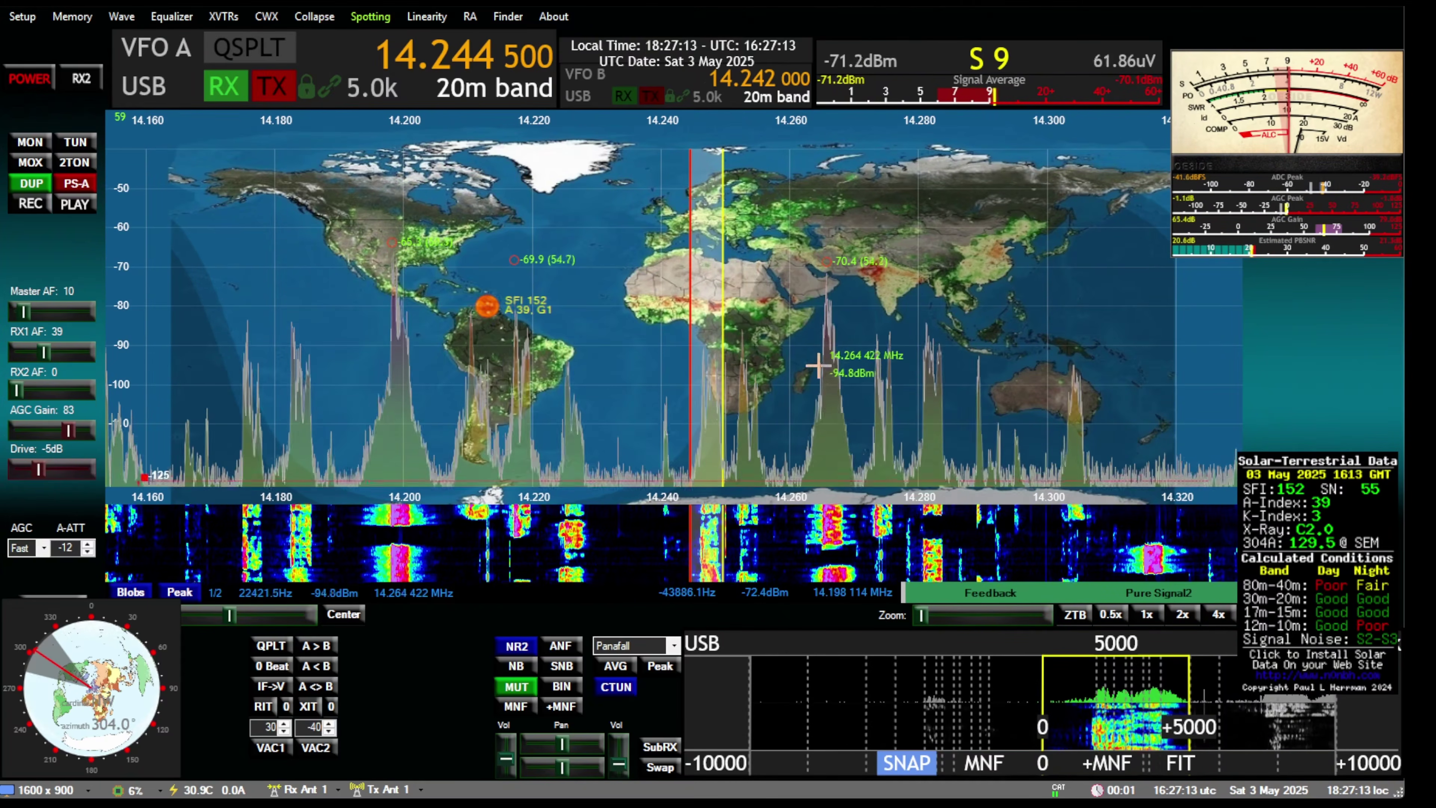
Tune VFO A to about 14.215 MHz on the panadapter and recentre the spectrum on it using CTUN.
left_click_drag(816, 353, 620, 397)
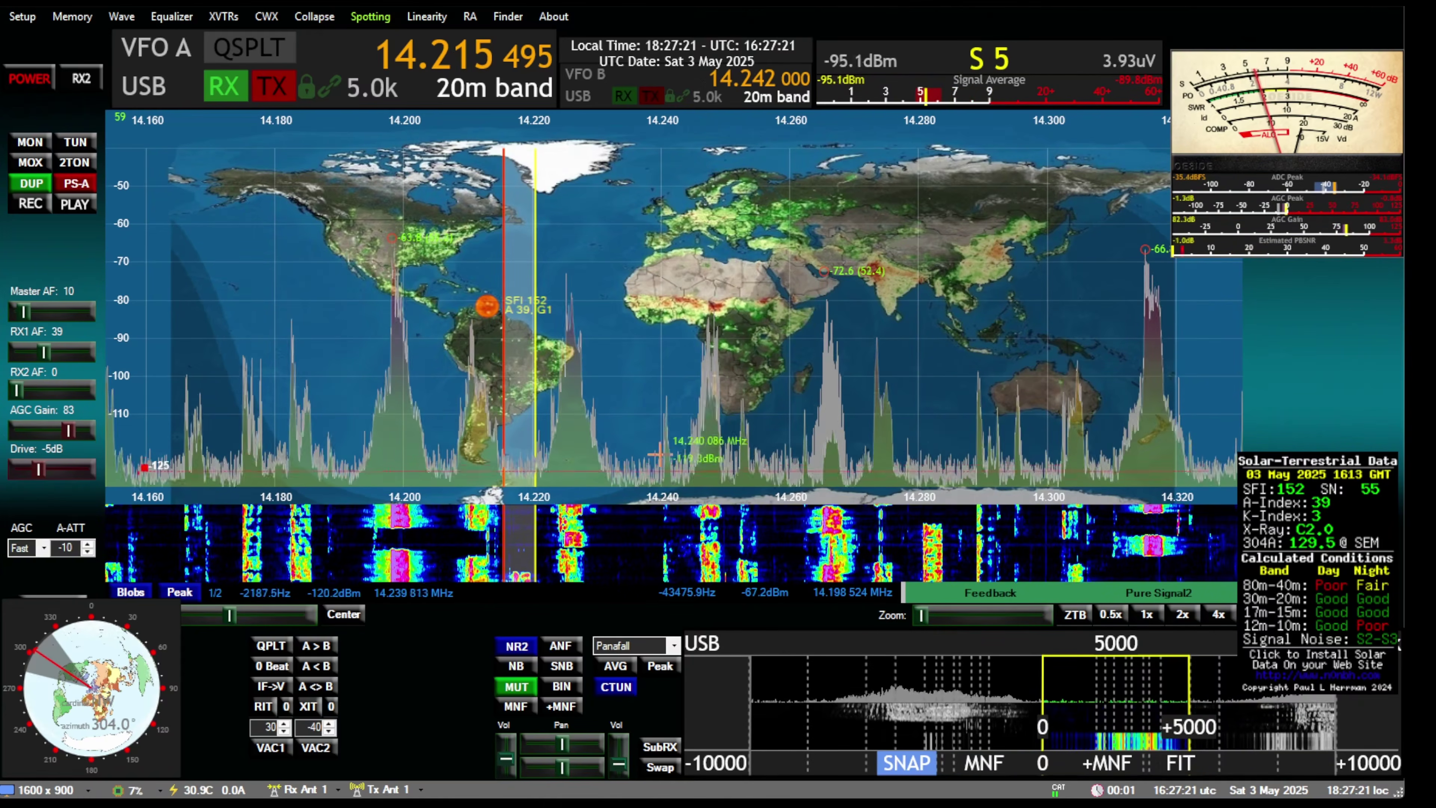
left_click(620, 686)
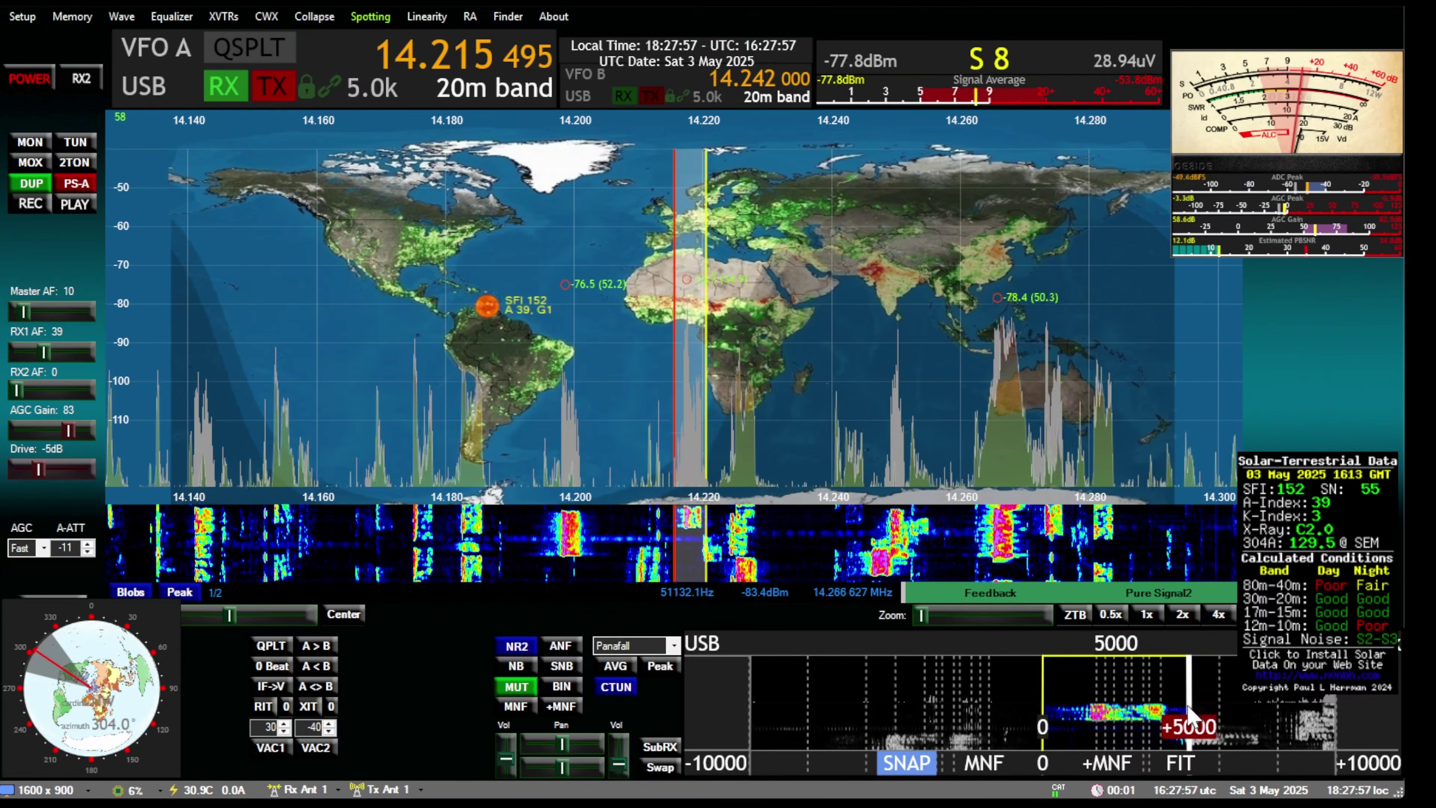
Narrow the receive filter's upper edge to 2840 Hz, and widen it back to 5040 Hz.
left_click_drag(1190, 716, 1126, 727)
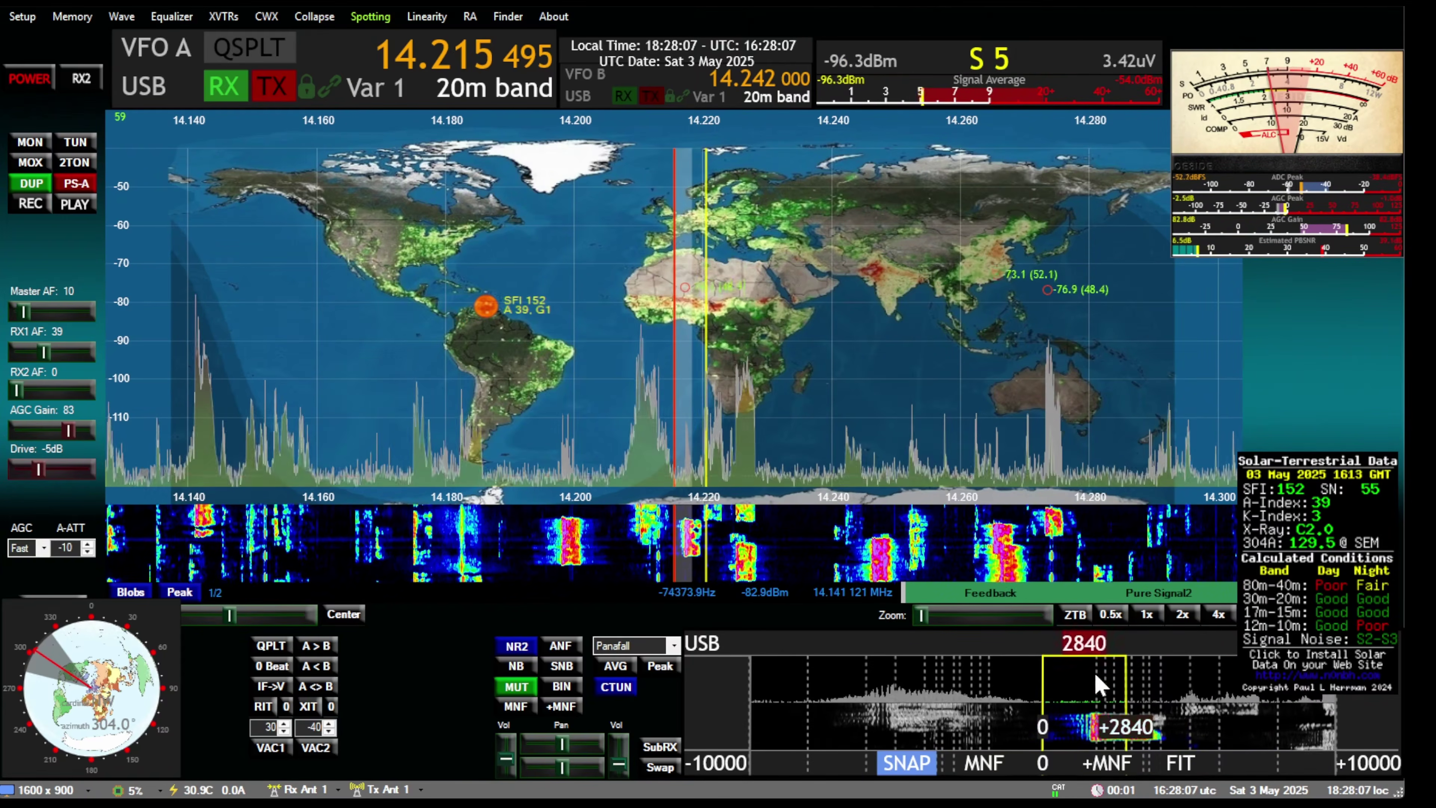
left_click_drag(1125, 727, 1195, 732)
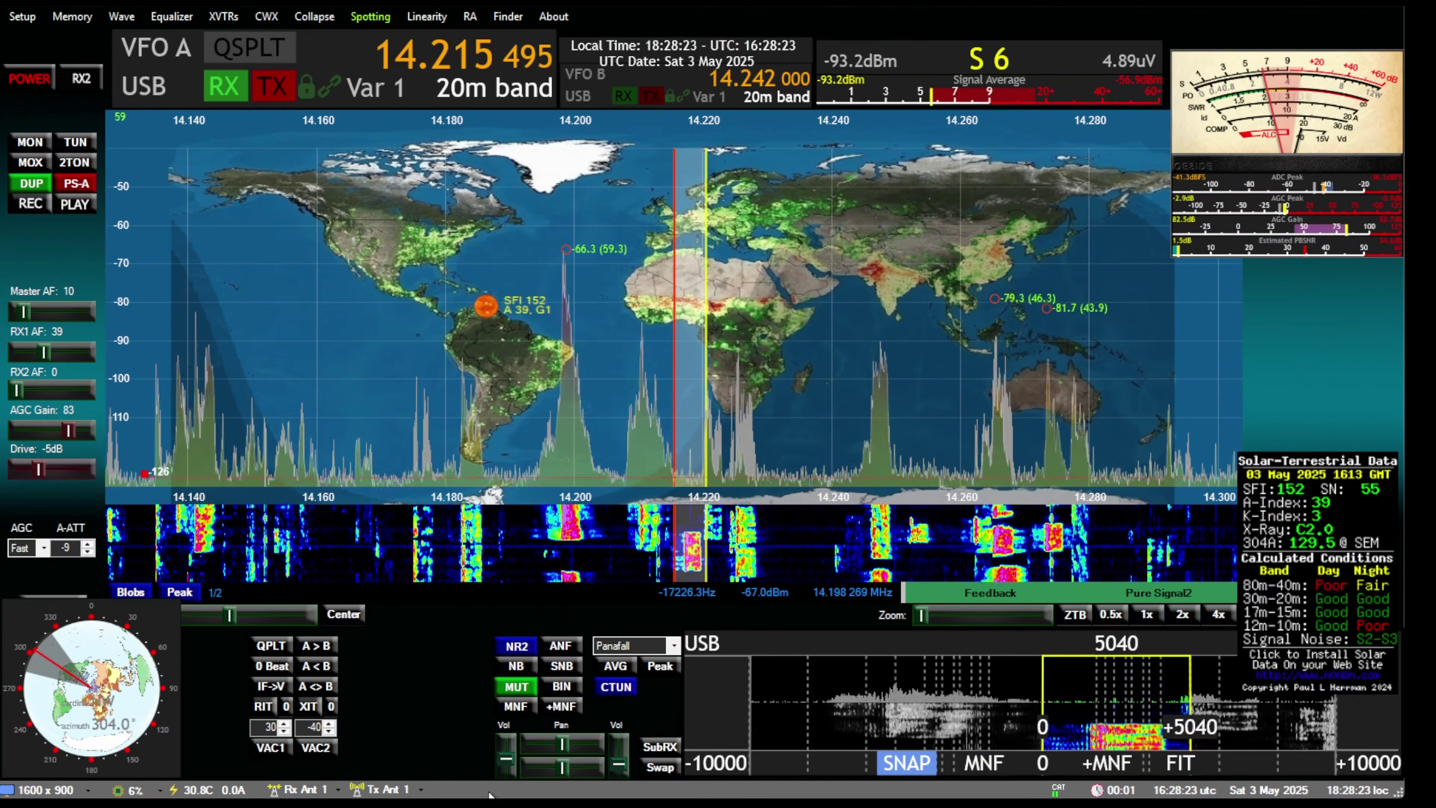
Key the transmitter, set the transmit filter's upper edge to 5040 Hz and return to receive.
key("space")
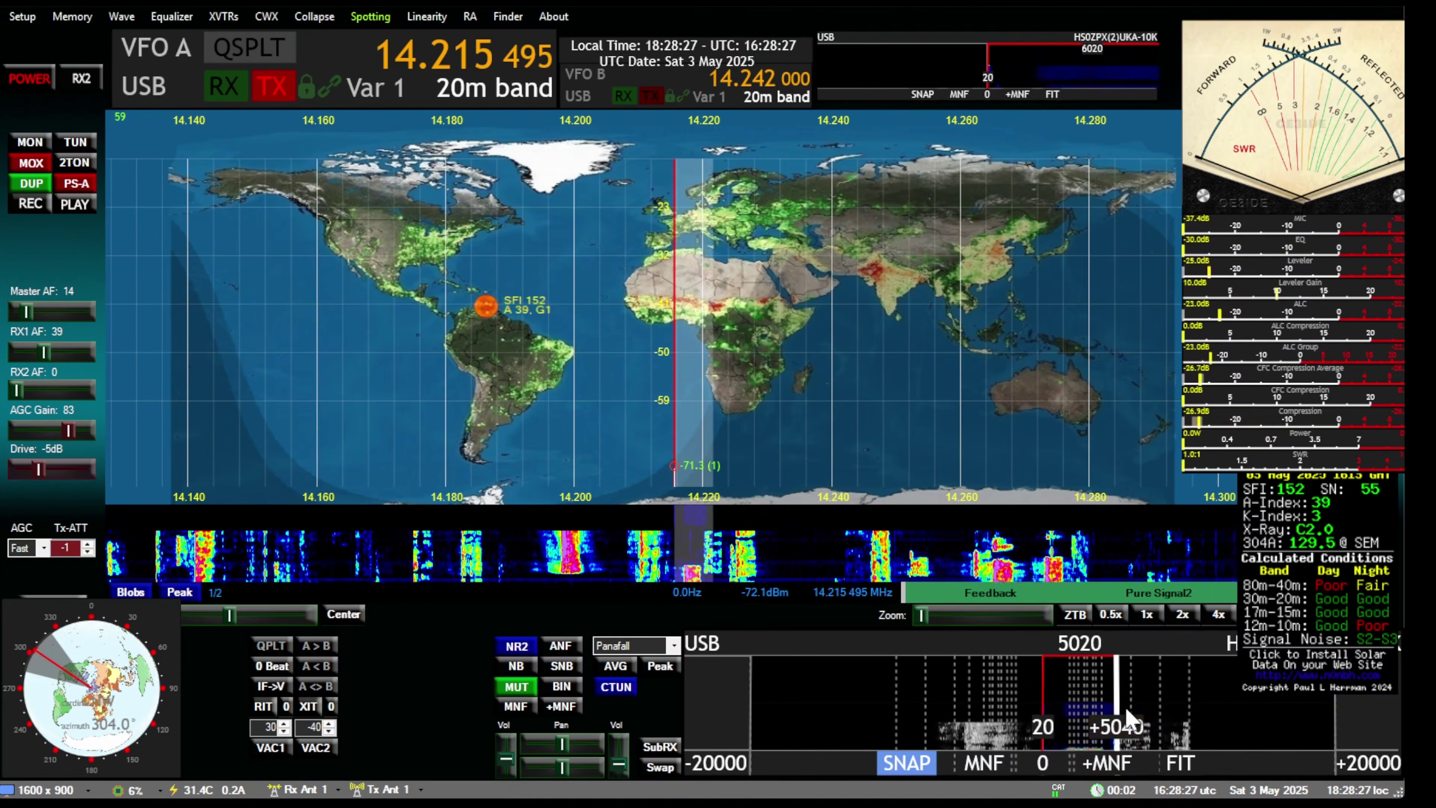
mouse_move(1123, 718)
left_mouse_down()
mouse_move(1187, 727)
mouse_move(1114, 724)
left_mouse_up()
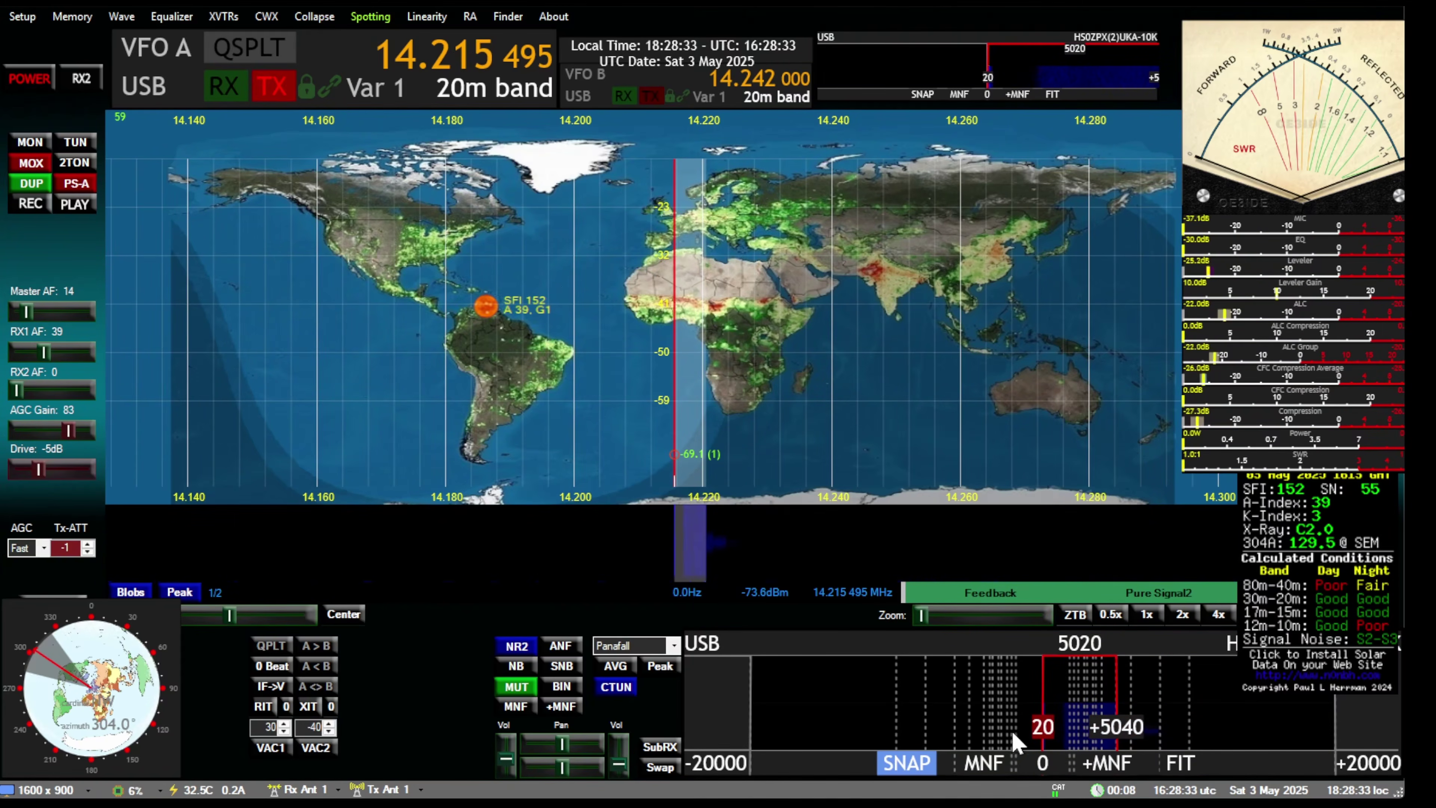
key("space")
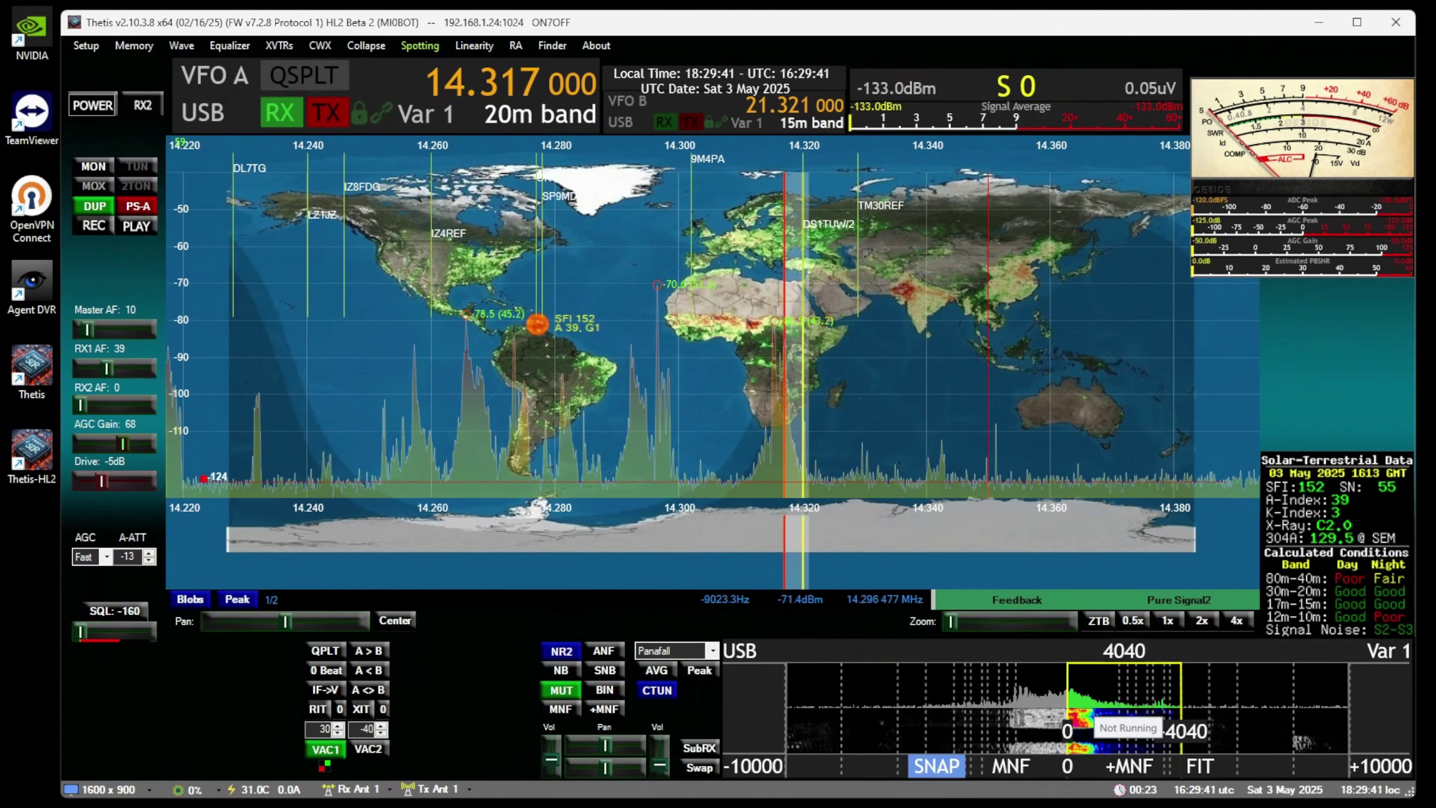
Review the VAC 1 input and output device choices and leave the setup without applying changes.
right_click(322, 747)
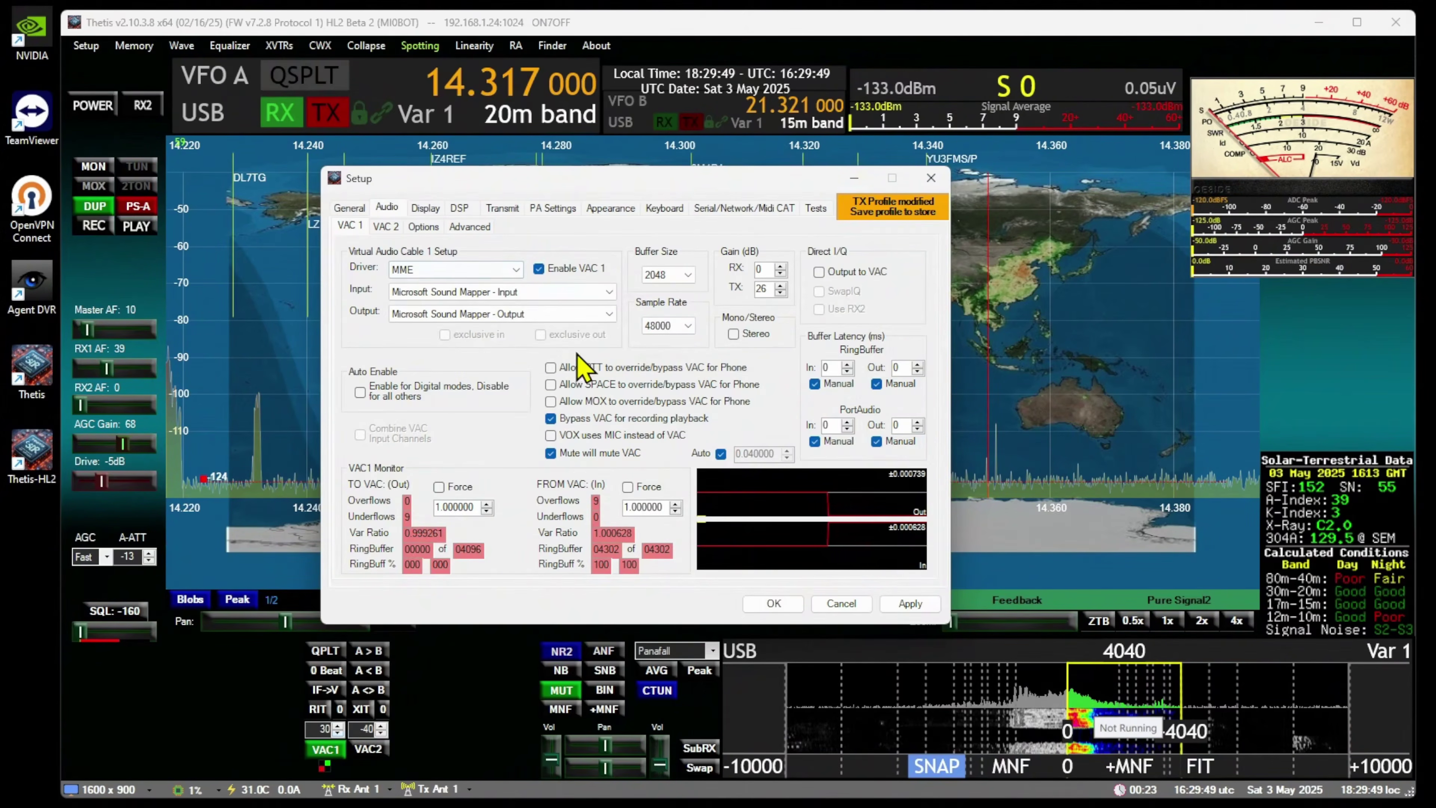
left_click(487, 296)
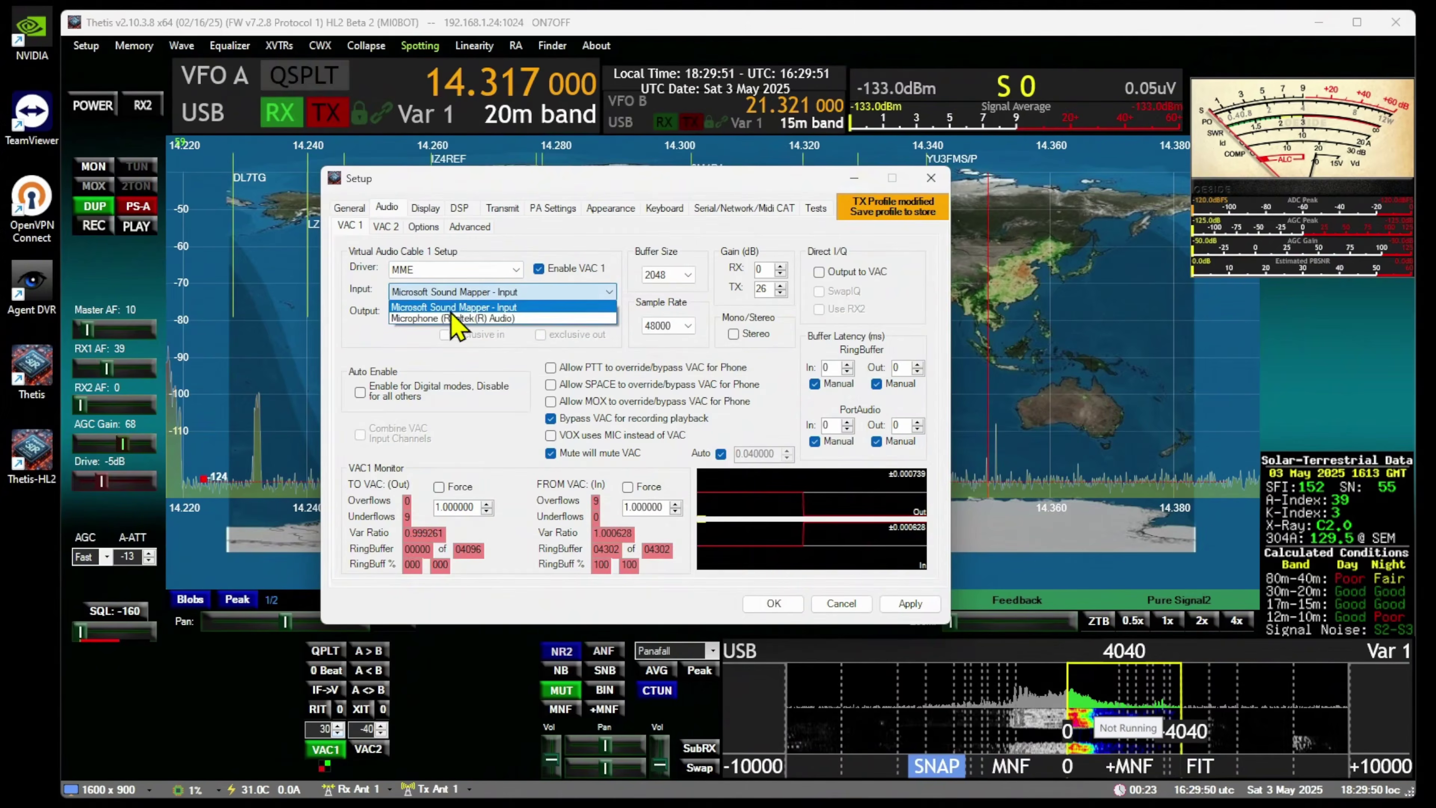
left_click(473, 368)
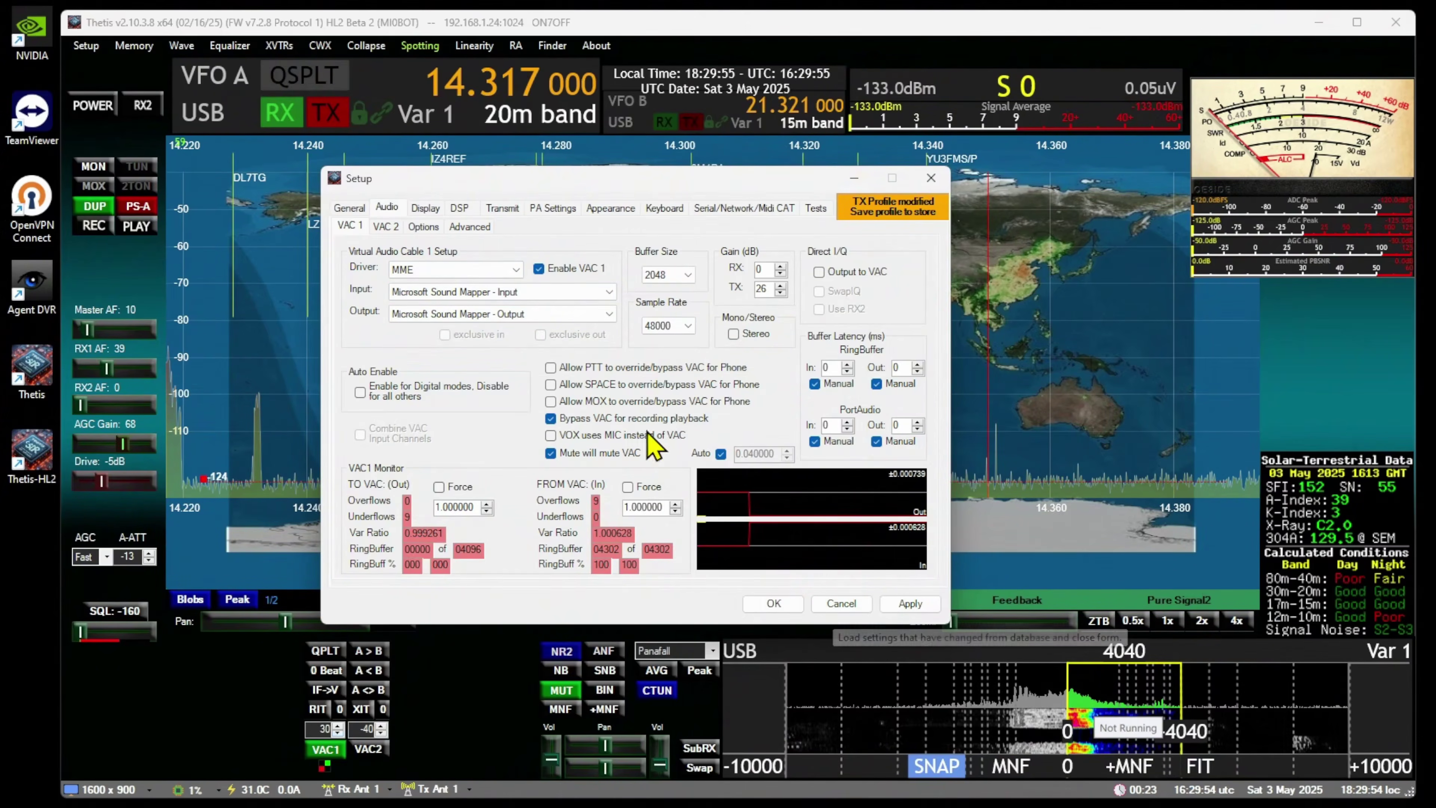
left_click(450, 294)
left_click(436, 308)
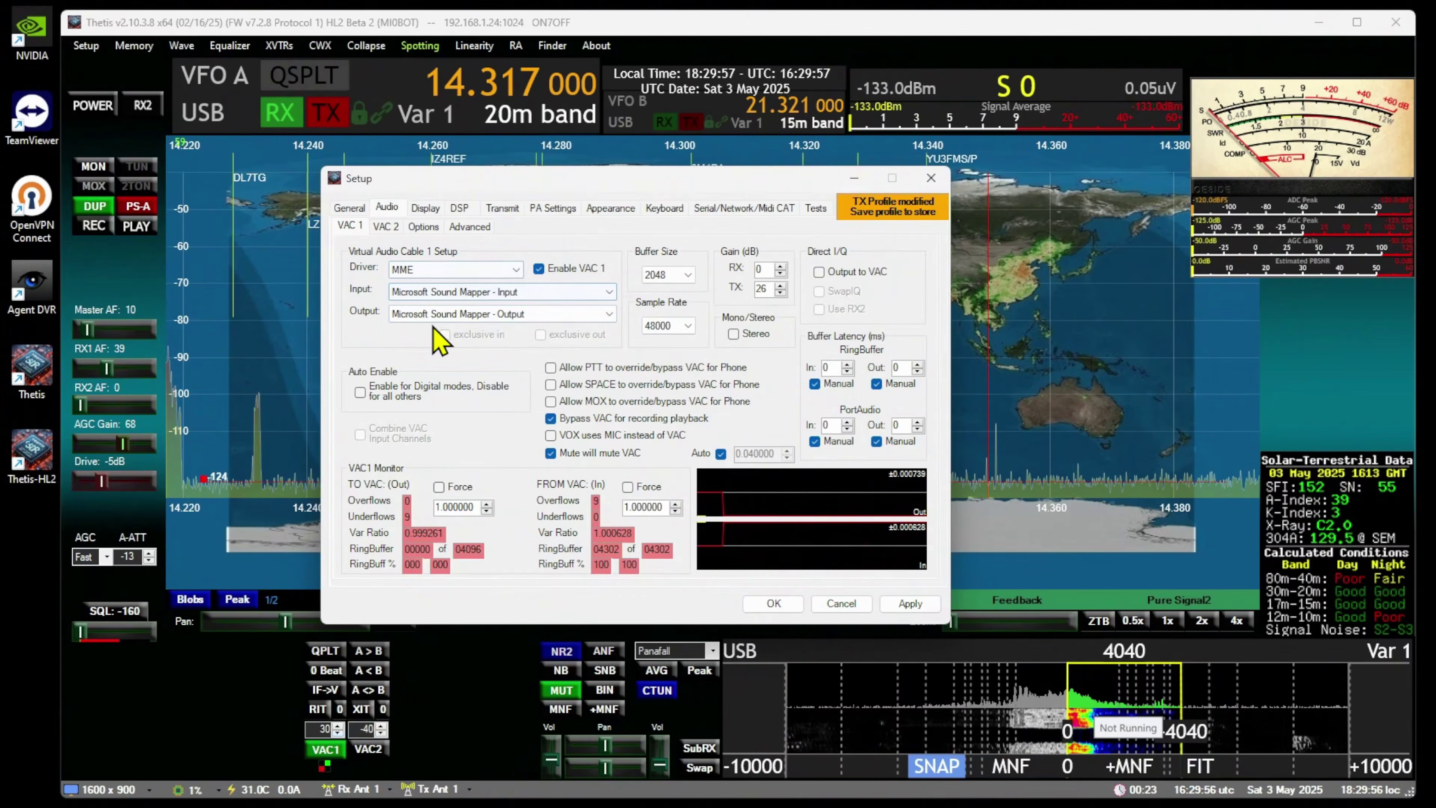
left_click(582, 313)
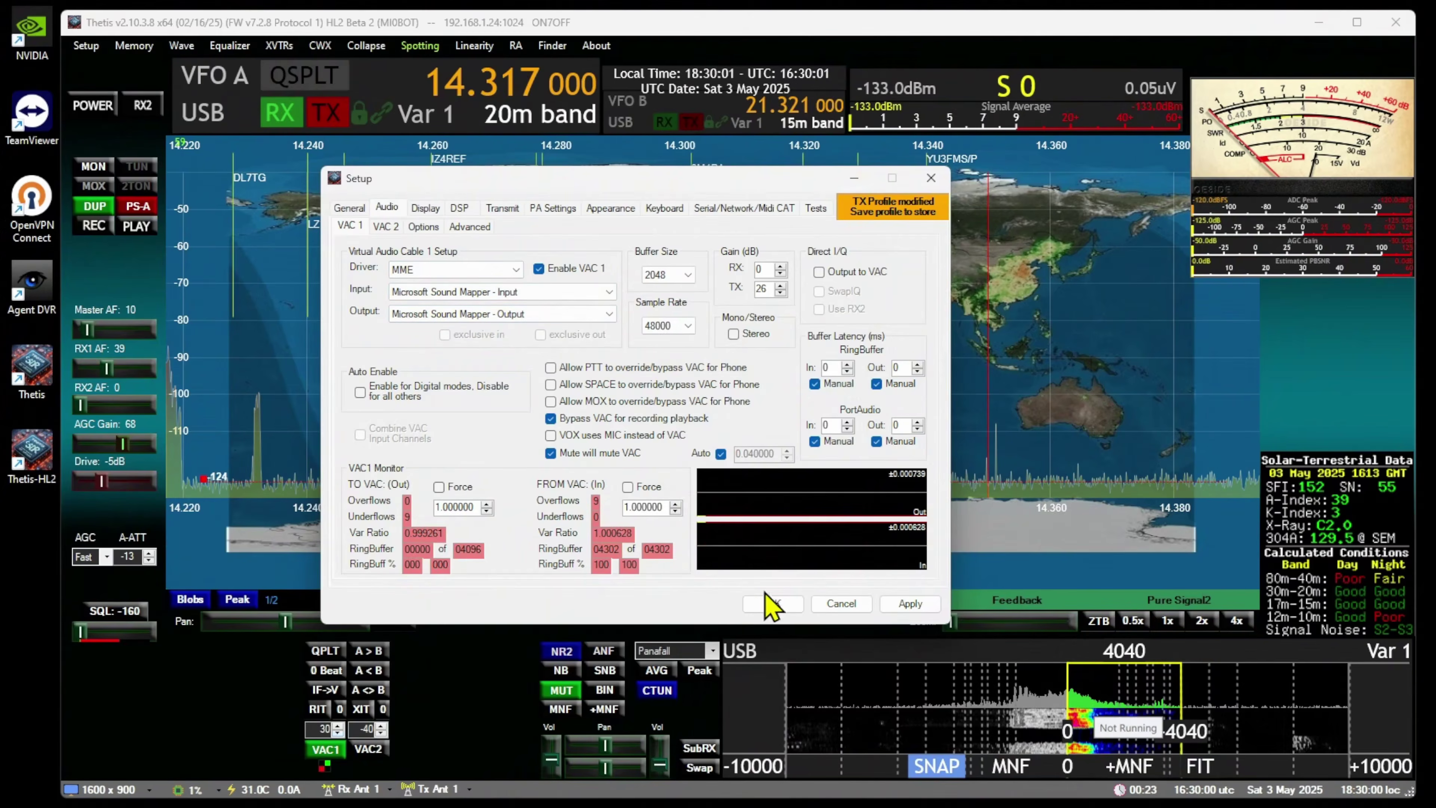
left_click(828, 605)
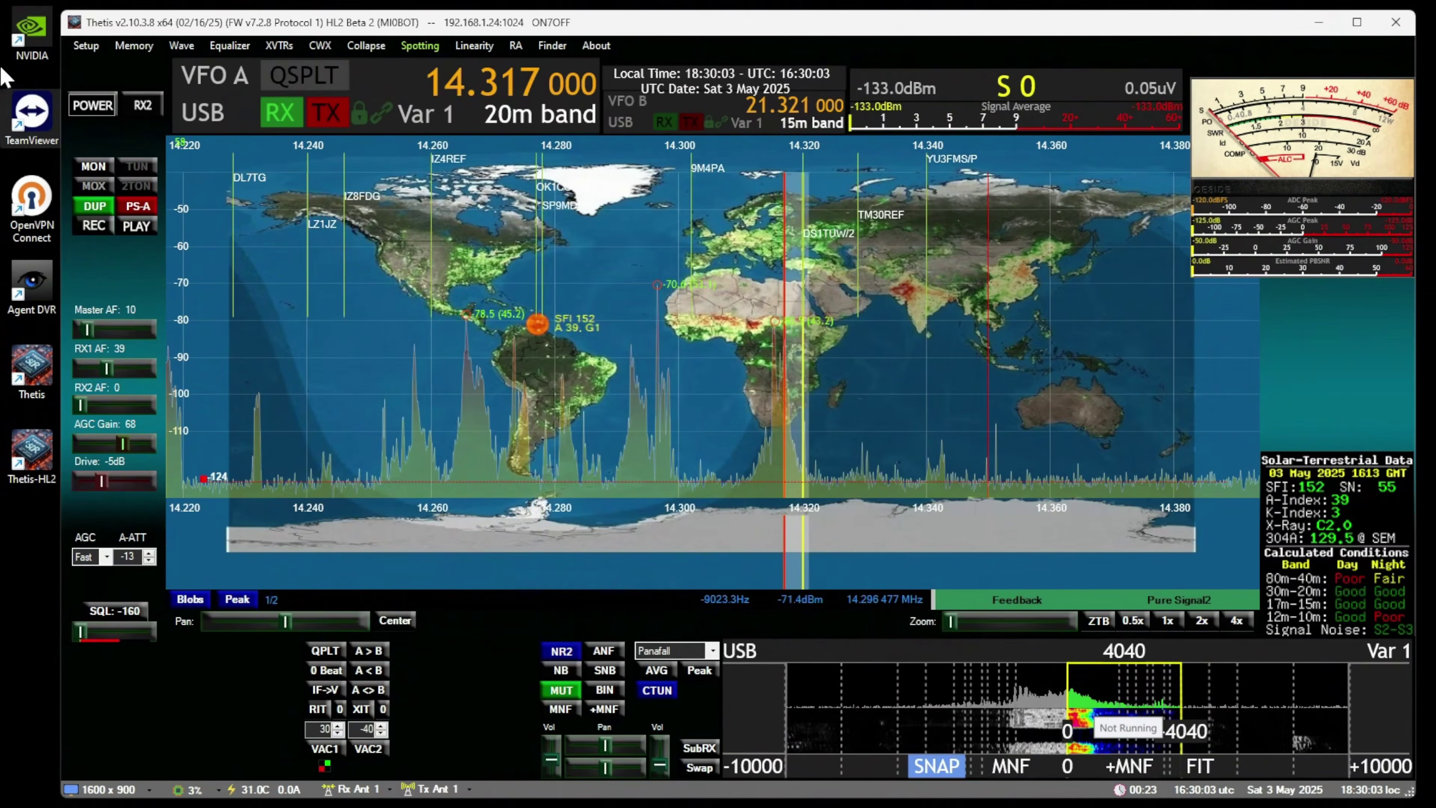
Reopen the setup window and examine the transmit profile settings and the general options.
left_click(89, 47)
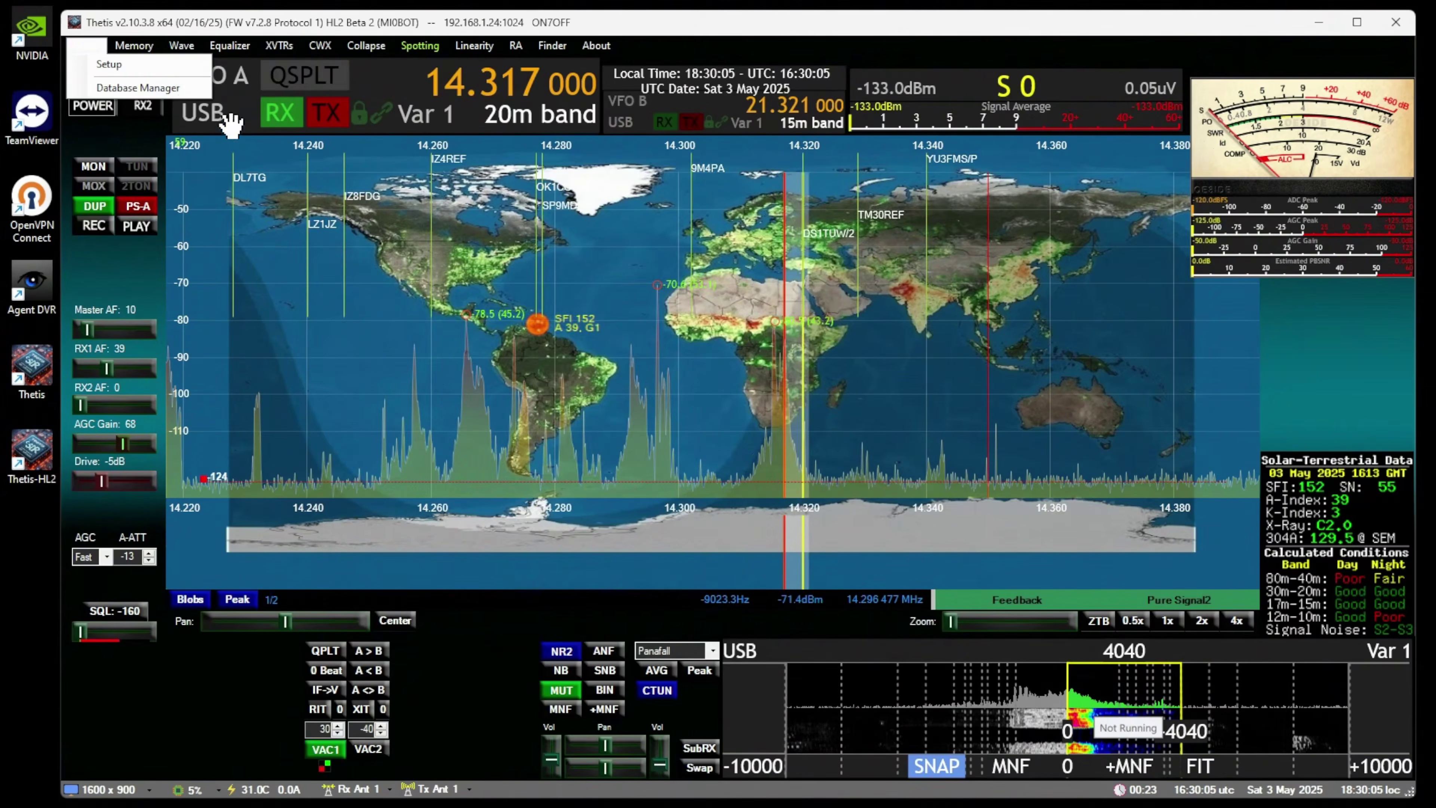
left_click(109, 64)
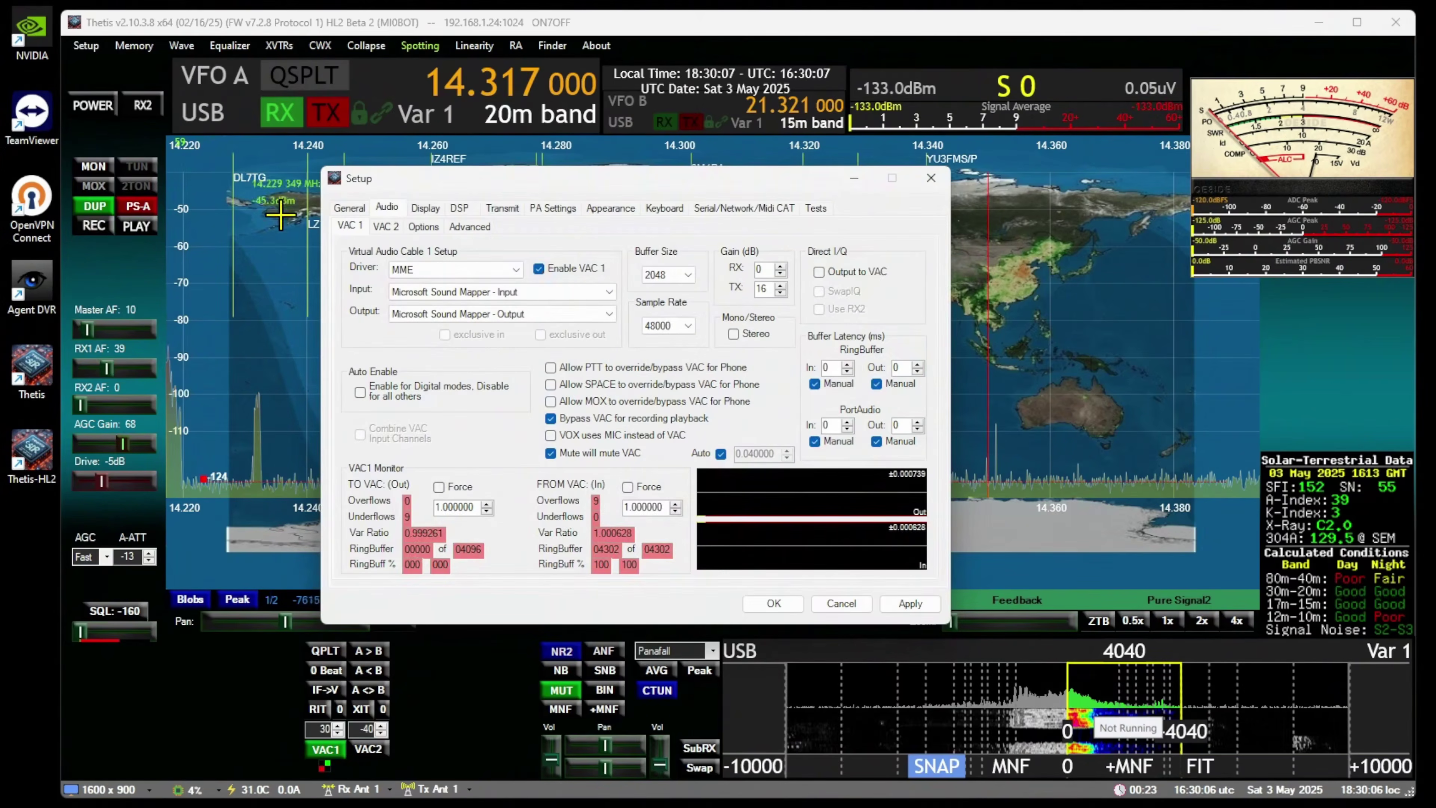
left_click(502, 209)
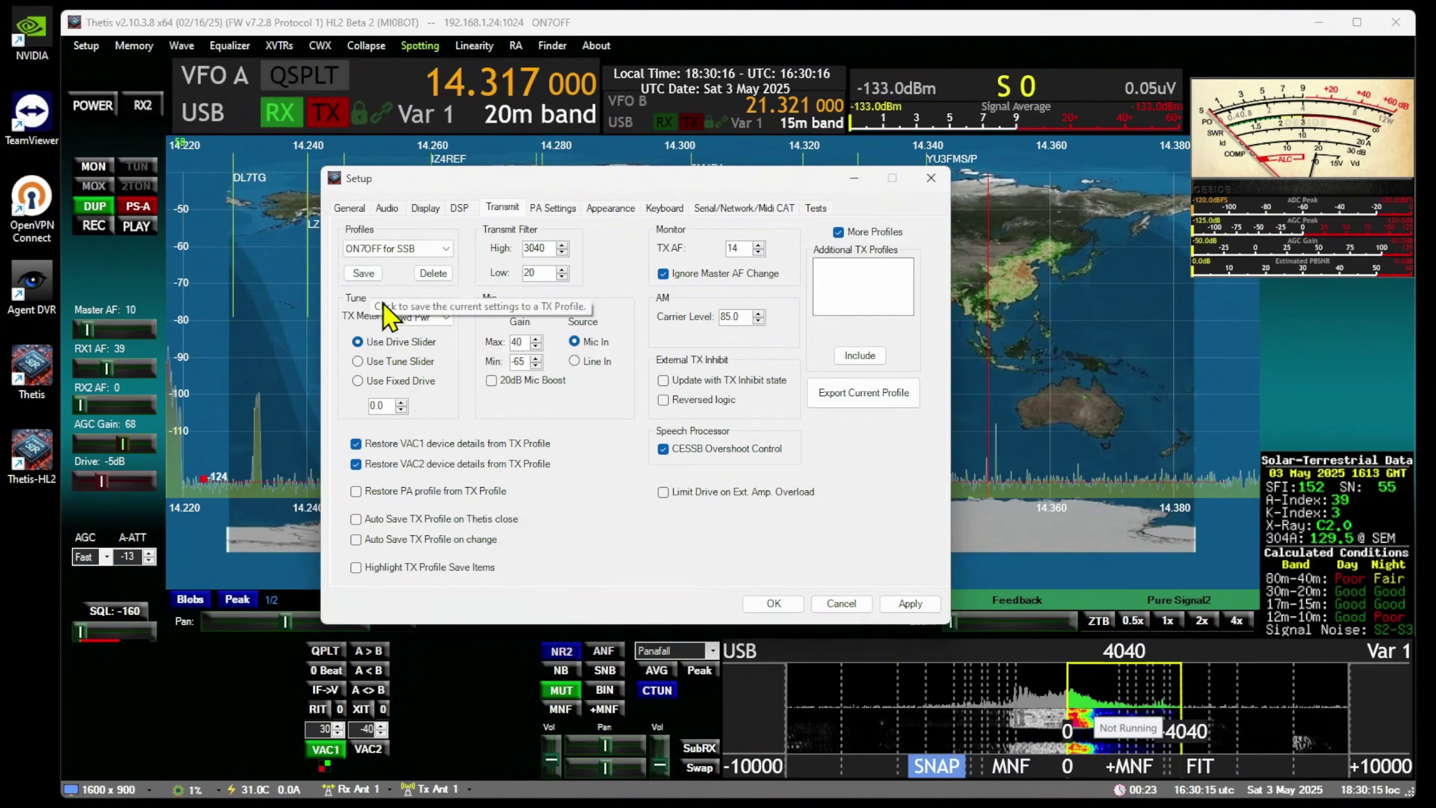
left_click(349, 208)
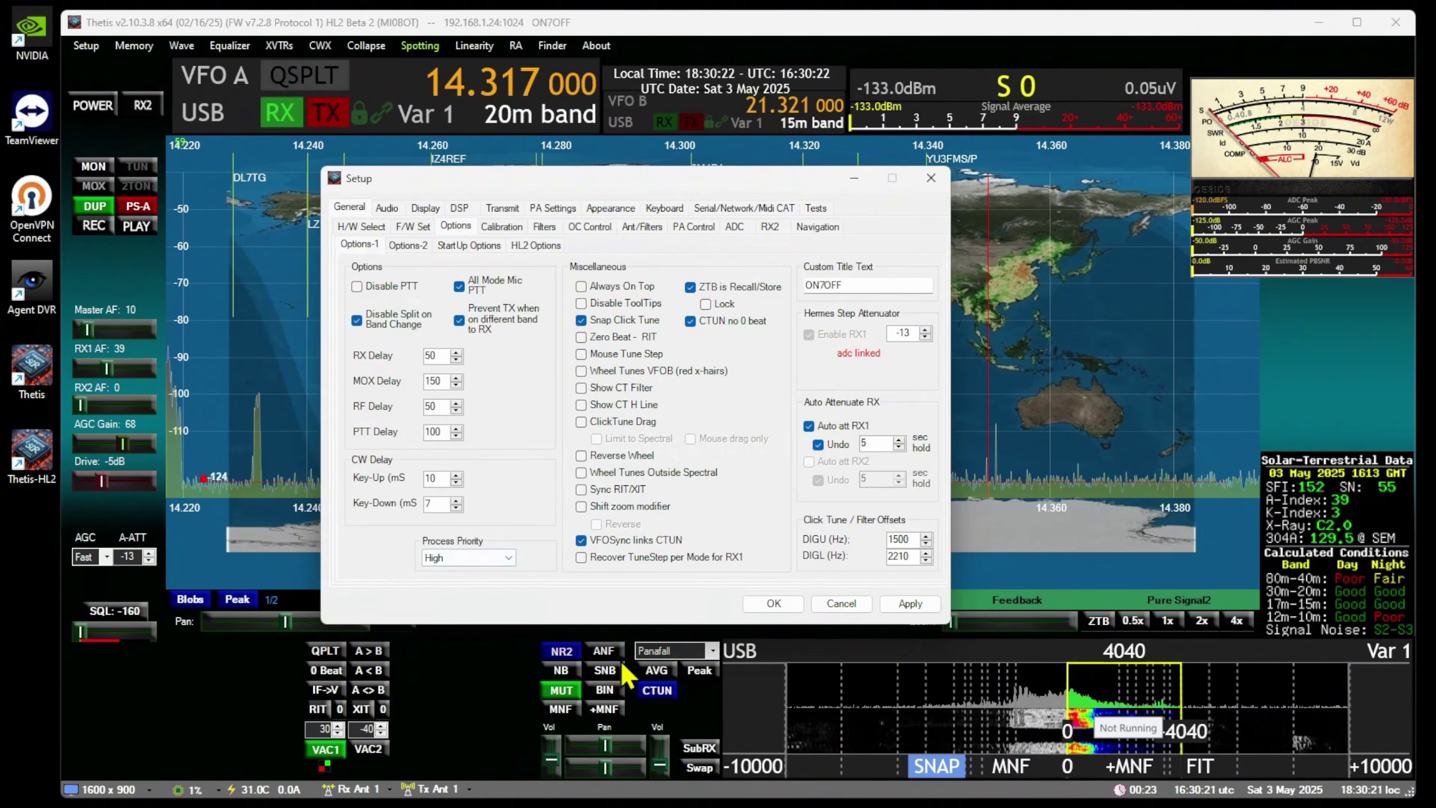
Set the VAC 1 transmit gain to 14 dB in the audio settings.
left_click(387, 208)
left_click(769, 286)
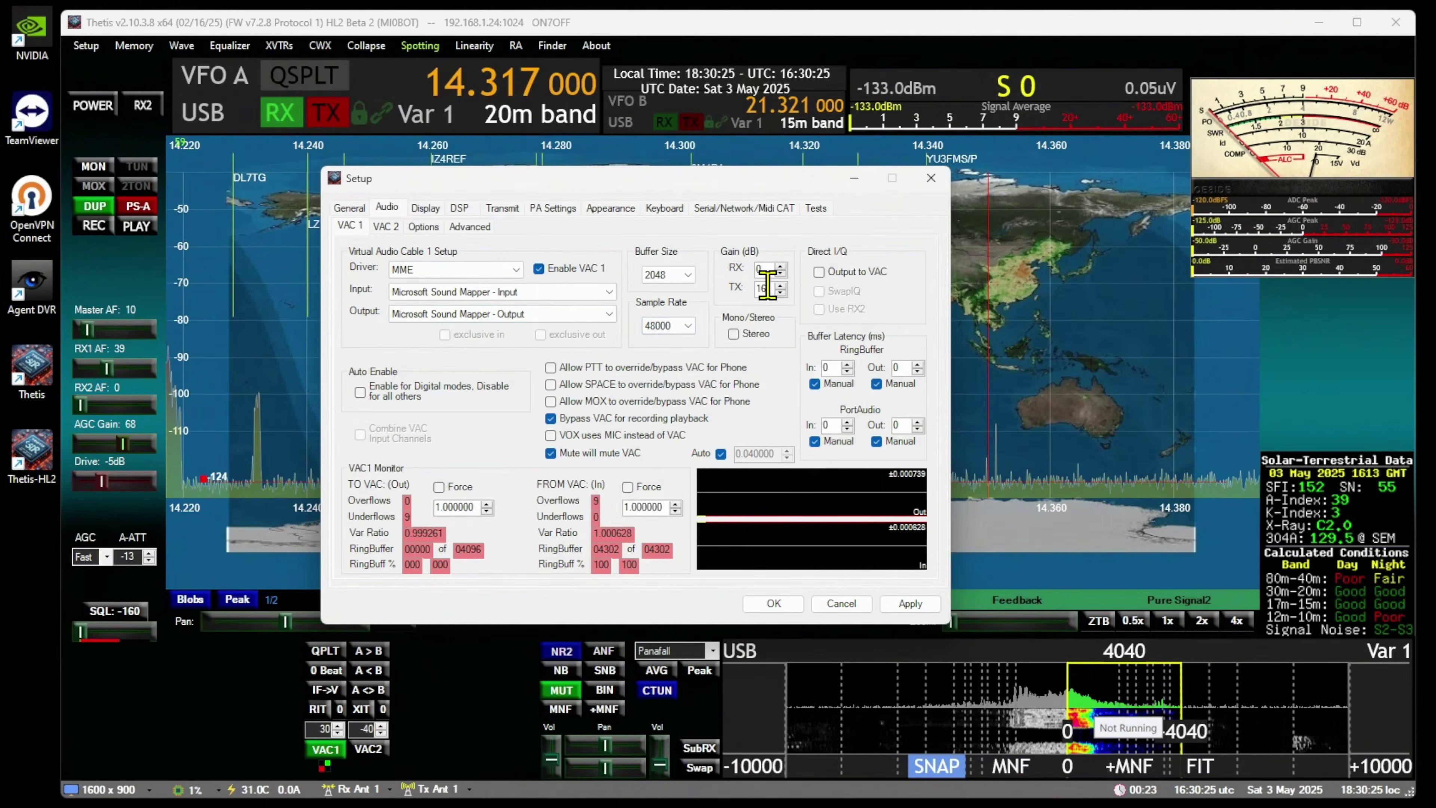
scroll(771, 284, "down", 2)
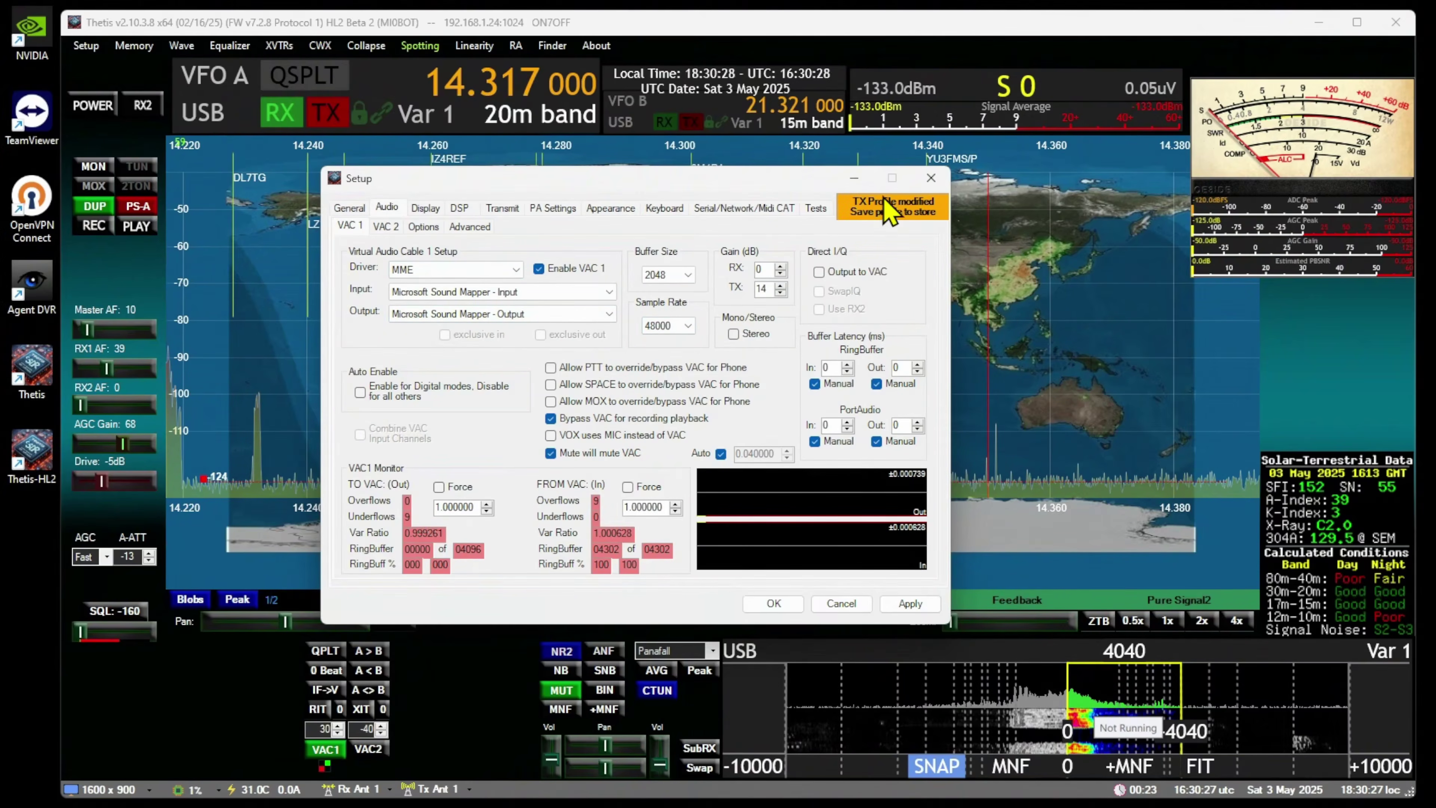
Inspect the list of unsaved transmit profile modifications and the transmit settings, and discard the VAC 1 gain change.
mouse_move(911, 217)
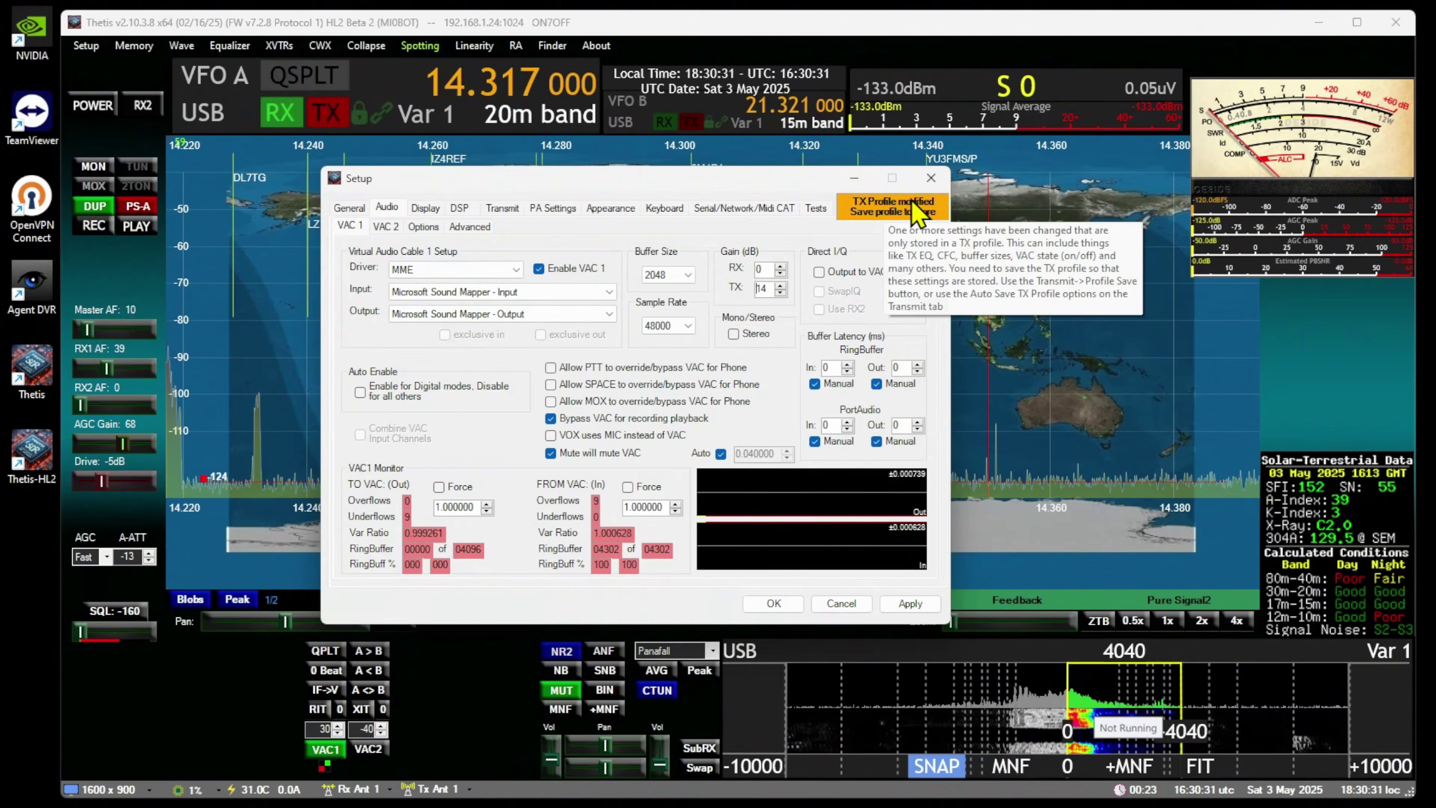
left_click(915, 210)
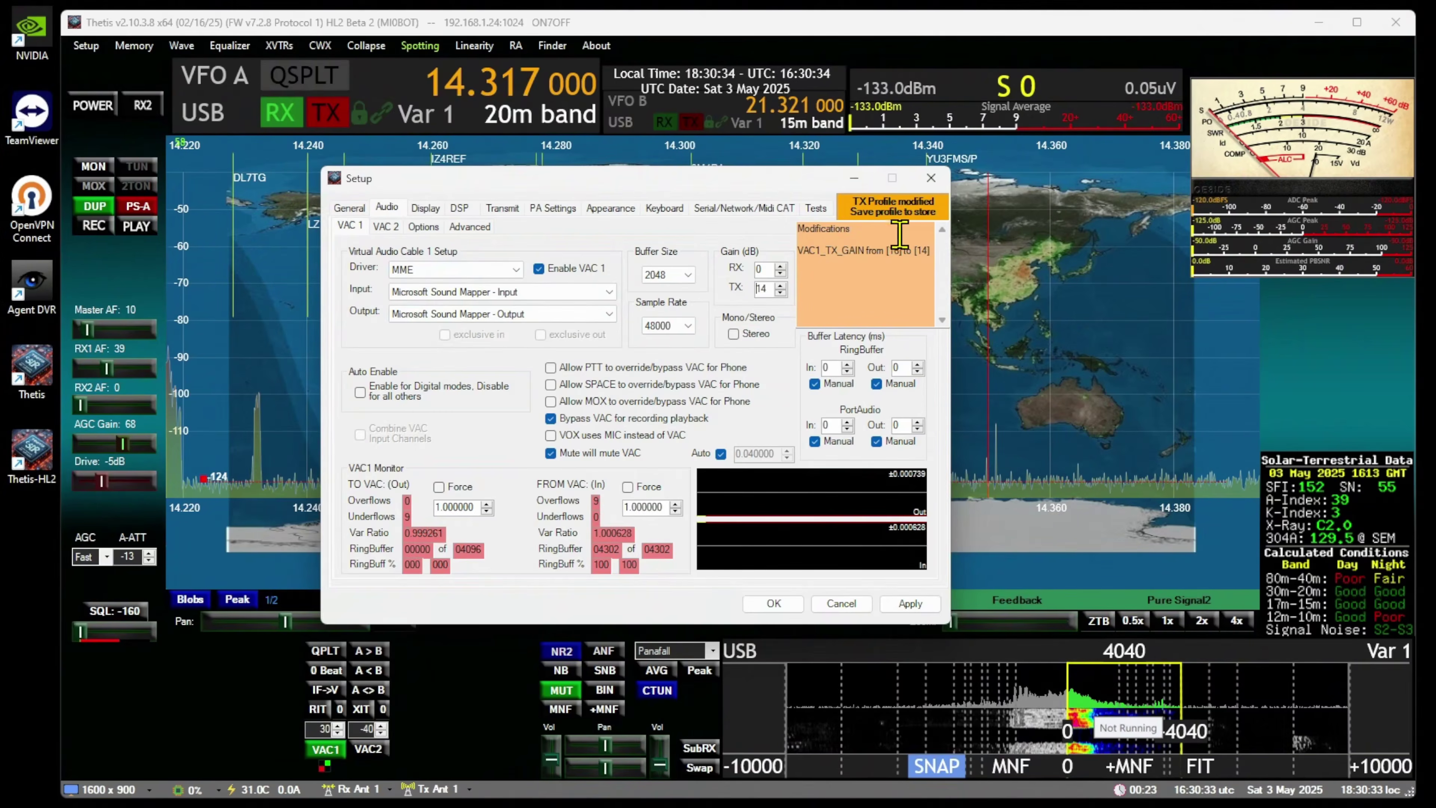
left_click(878, 209)
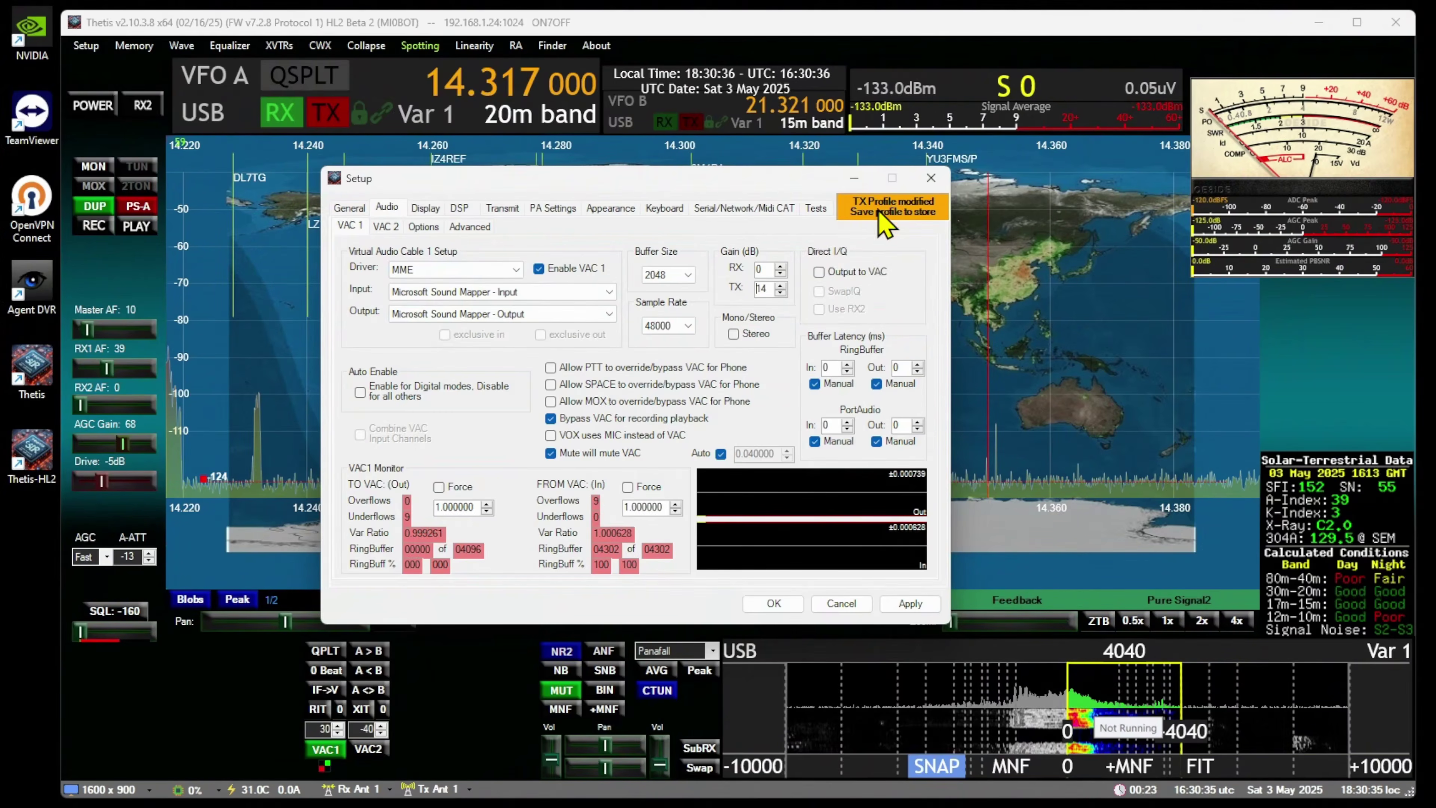
left_click(492, 209)
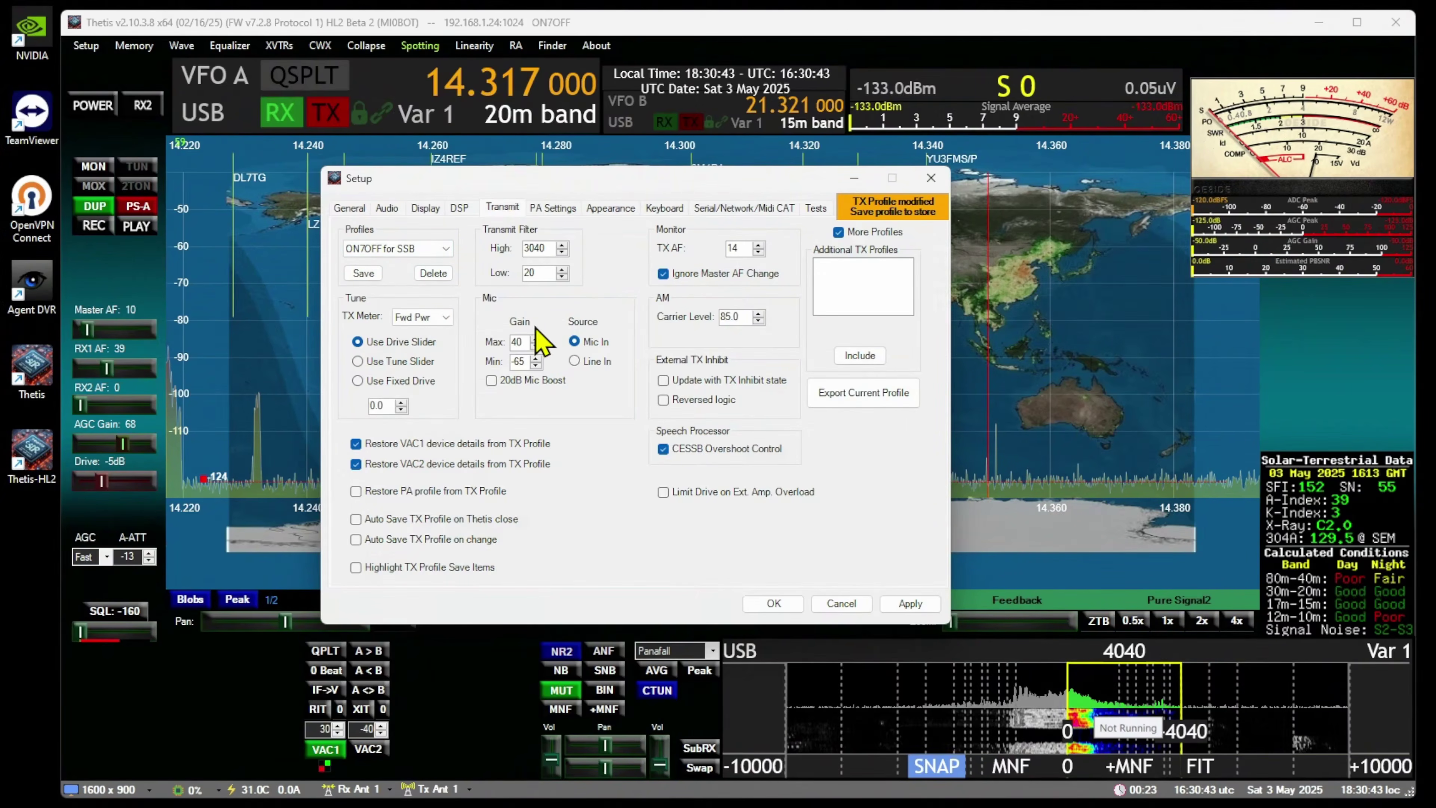
left_click(842, 603)
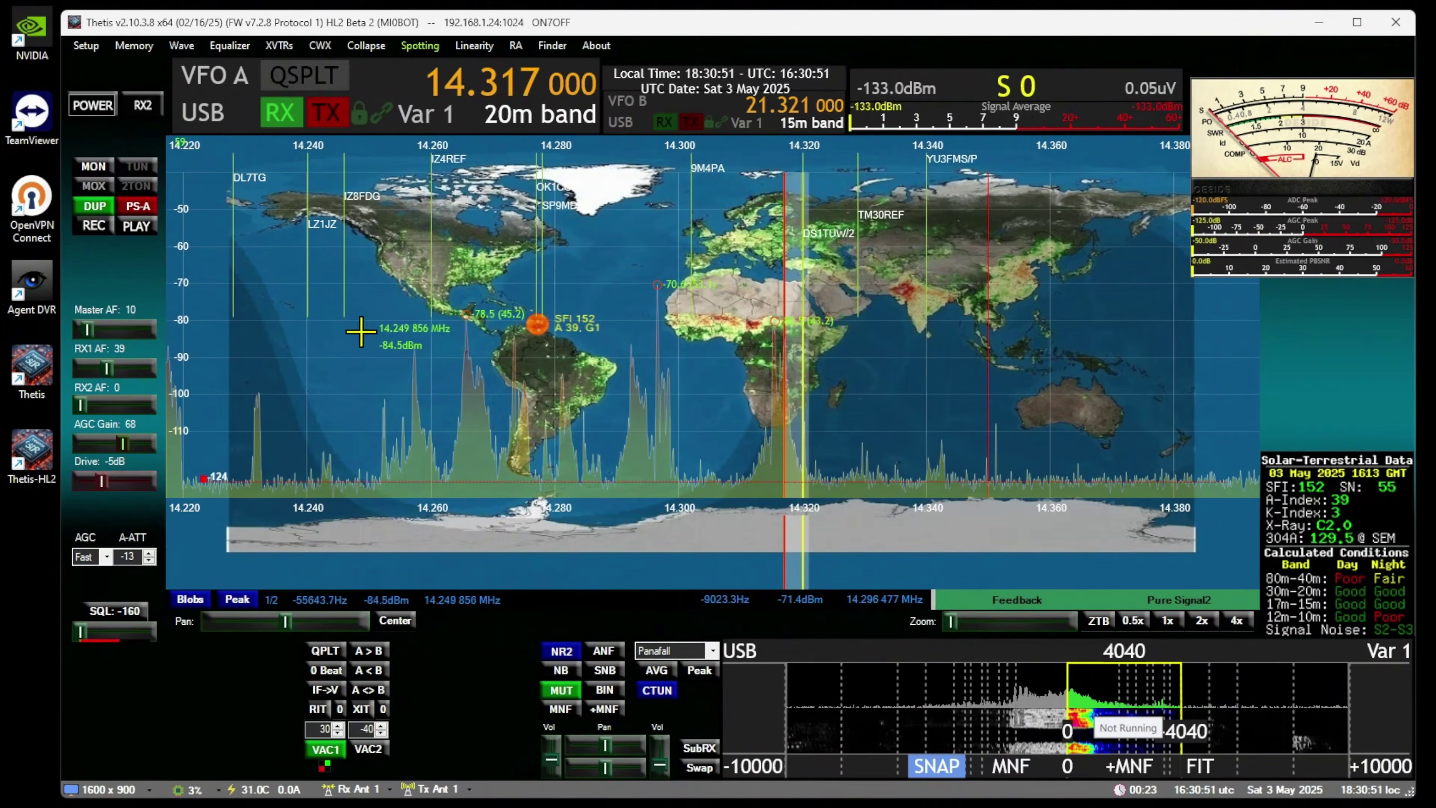
Reopen the setup window, review the available transmit profiles while keeping the SSB one selected, and accept the settings.
left_click(88, 46)
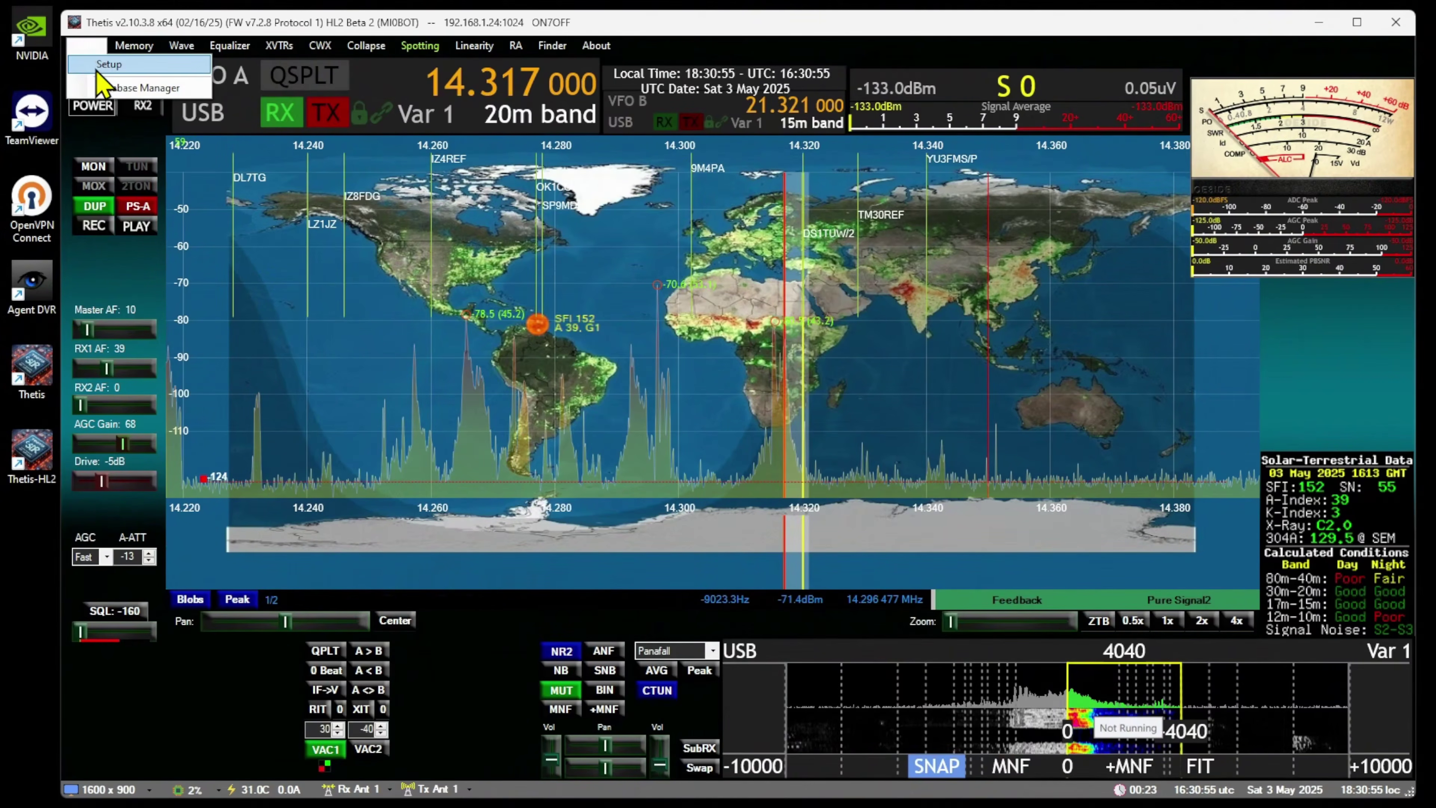
left_click(107, 64)
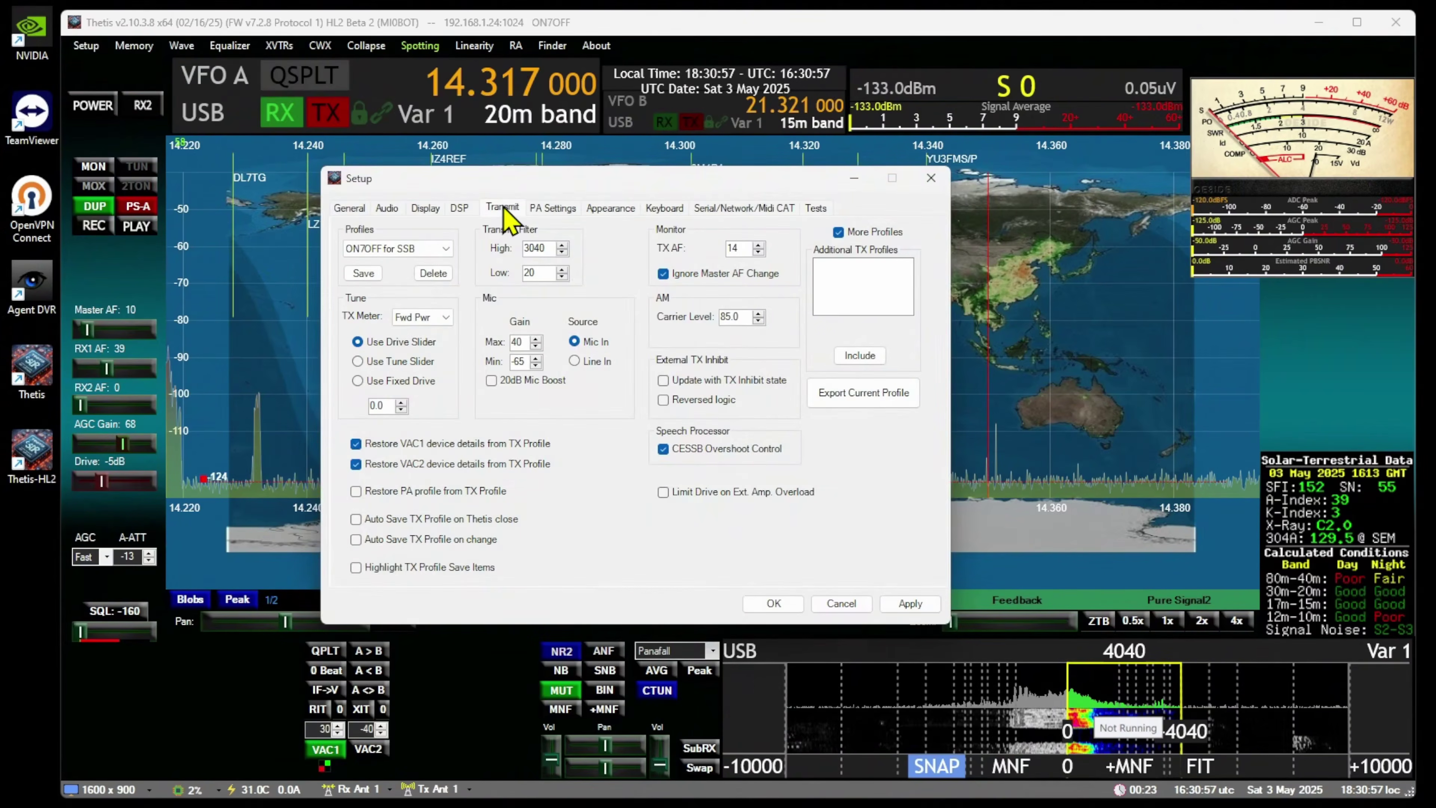
left_click(447, 248)
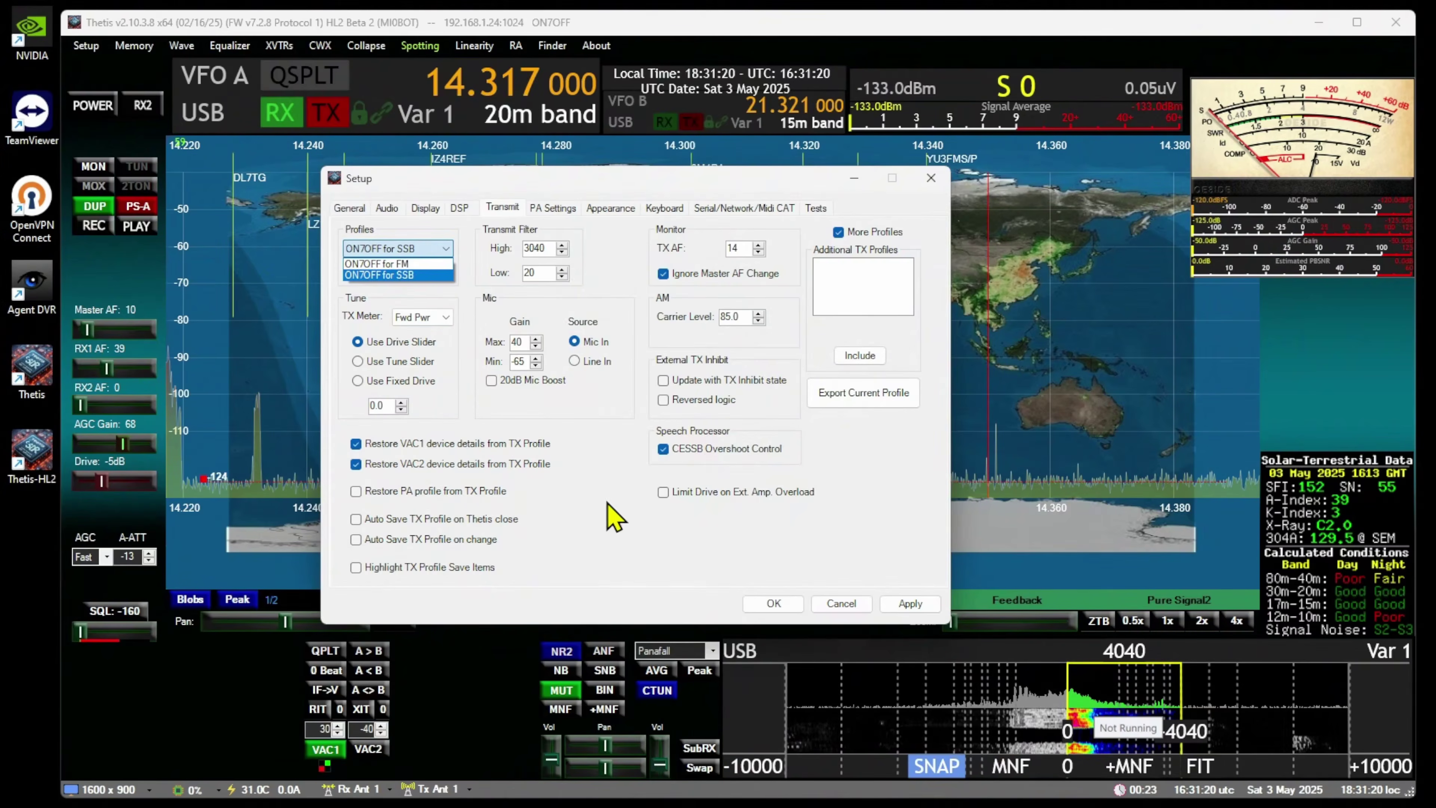
left_click(673, 524)
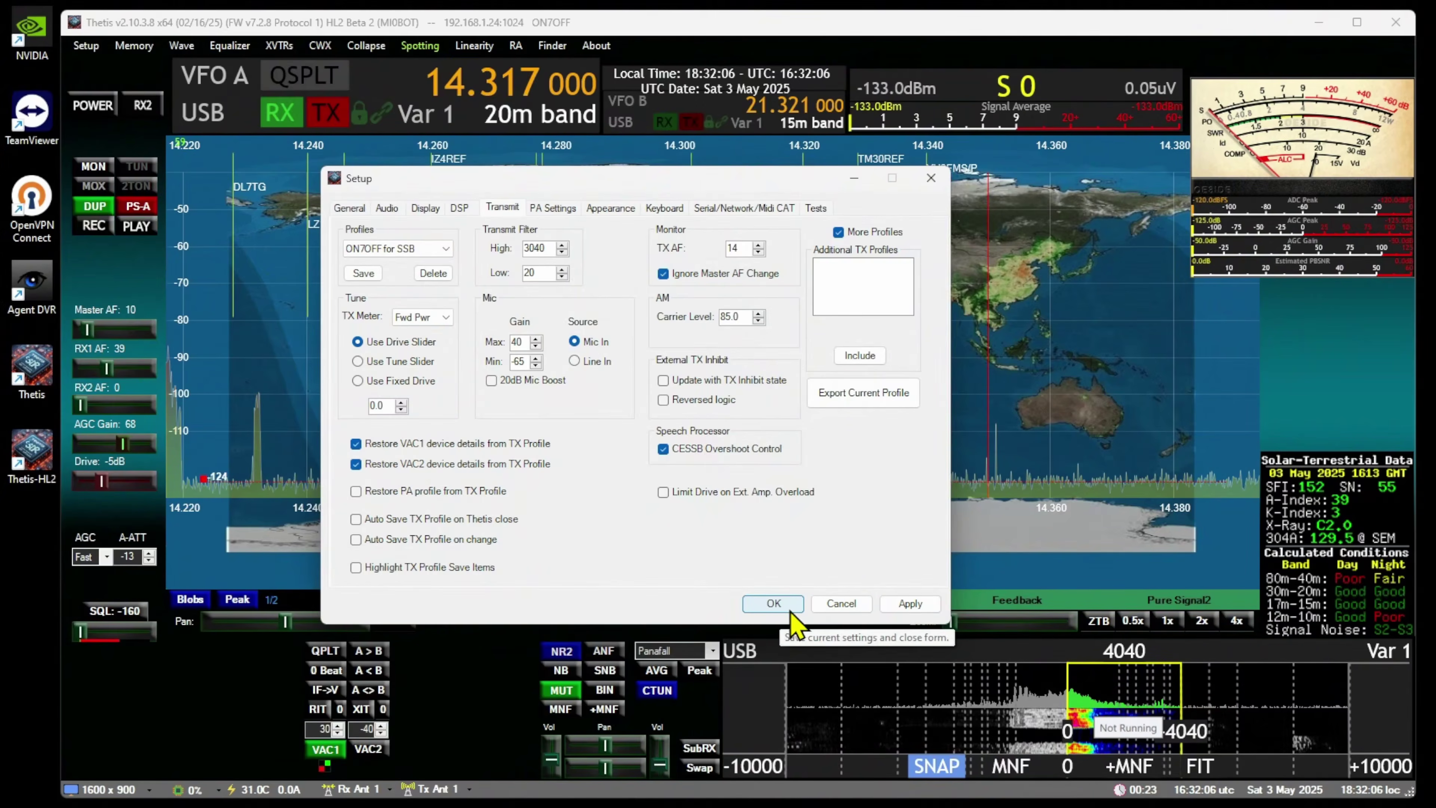
left_click(778, 607)
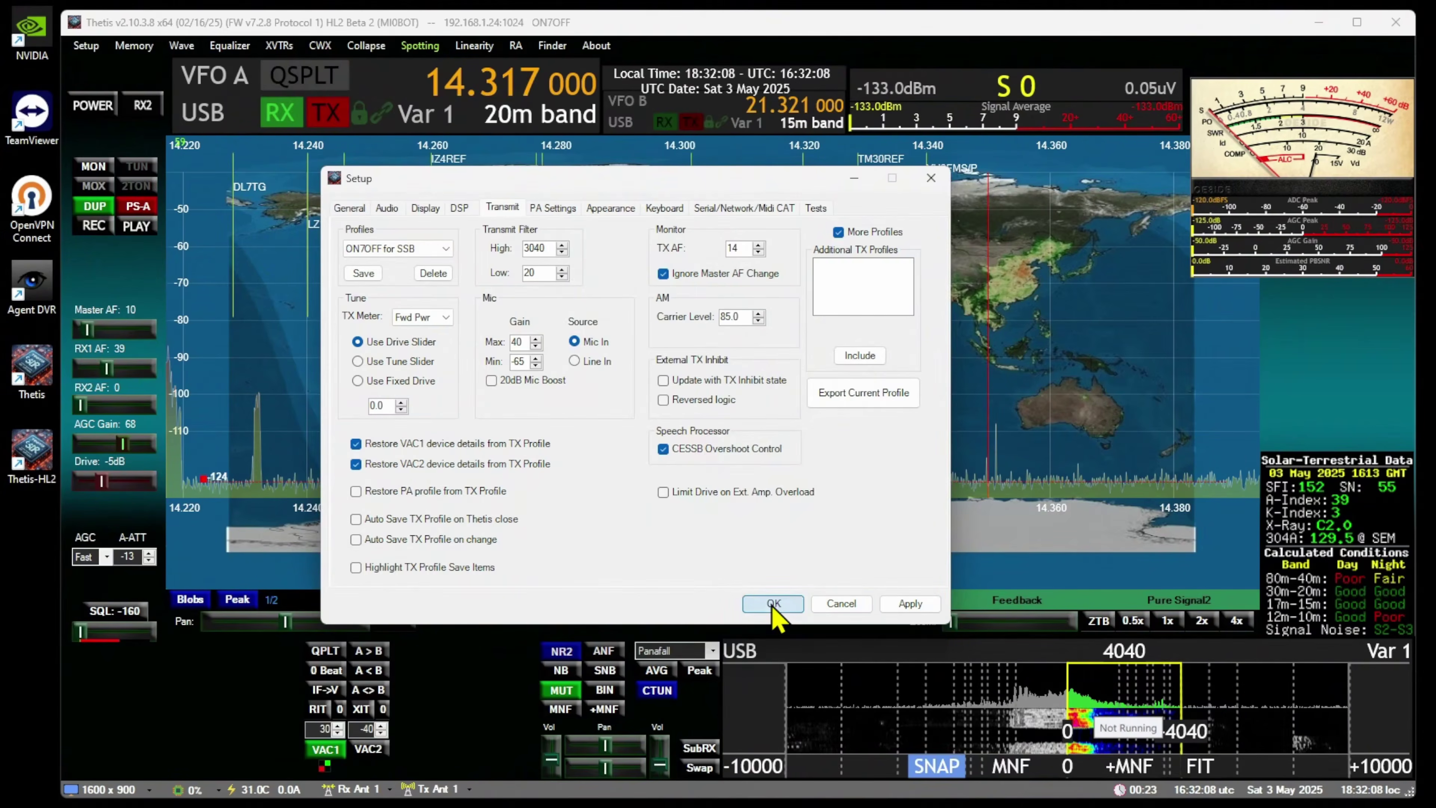